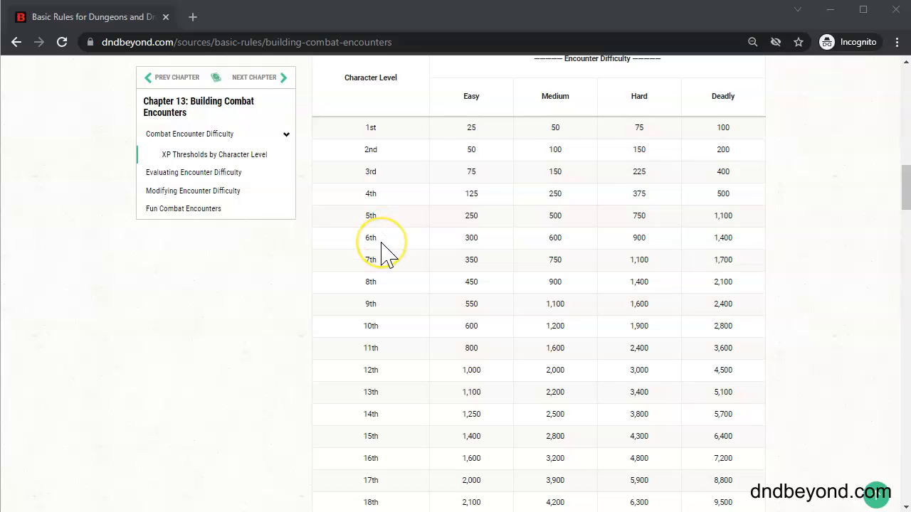
Step: Examine the XP thresholds by character level, the encounter evaluation method and the multiplier table for number of monsters
left_click(555, 254)
left_click(496, 244)
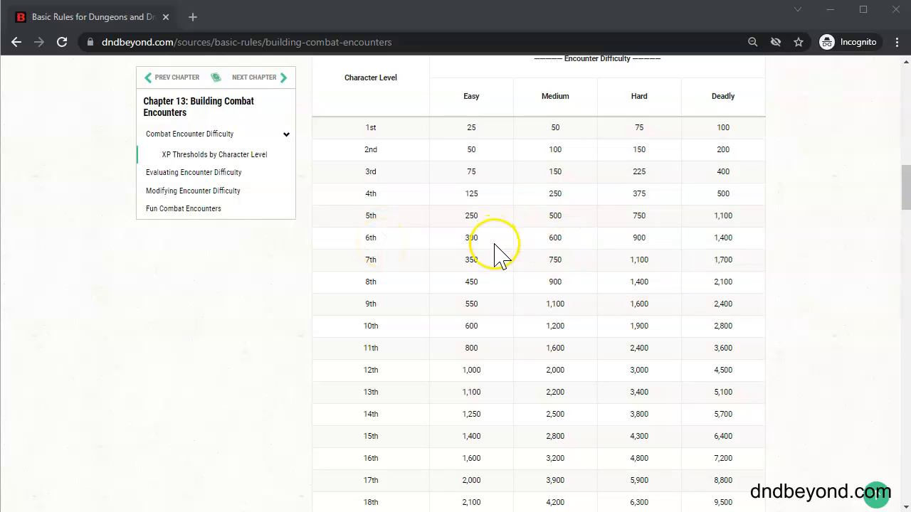
left_click(608, 281)
left_click(550, 273)
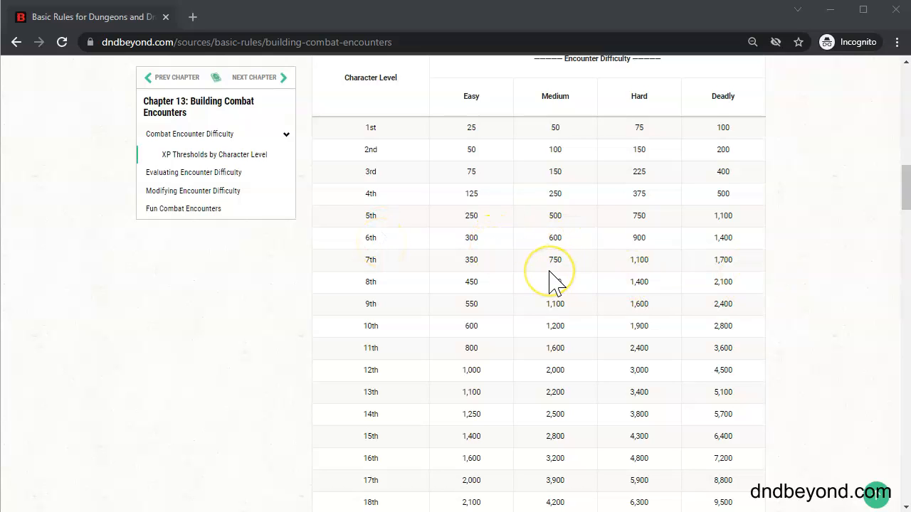
left_click(554, 282)
scroll(551, 283, "down", 5)
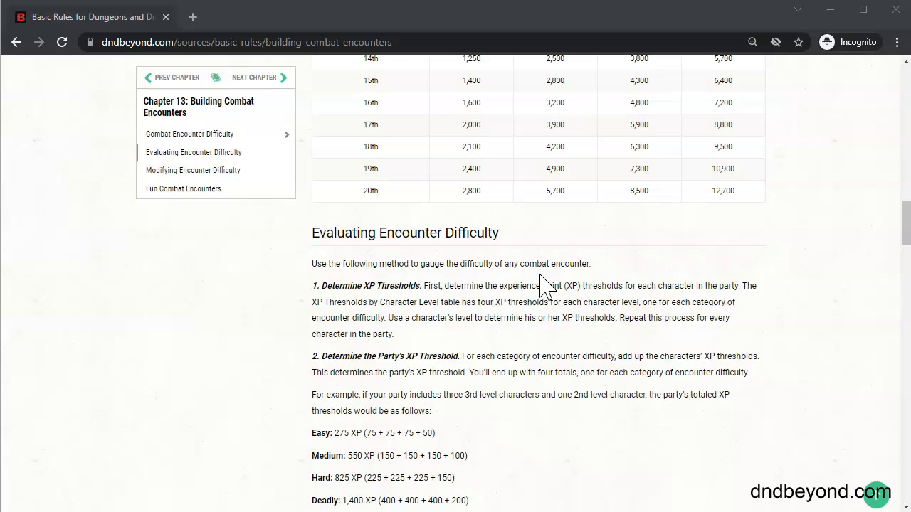
scroll(544, 284, "down", 2)
scroll(544, 284, "down", 4)
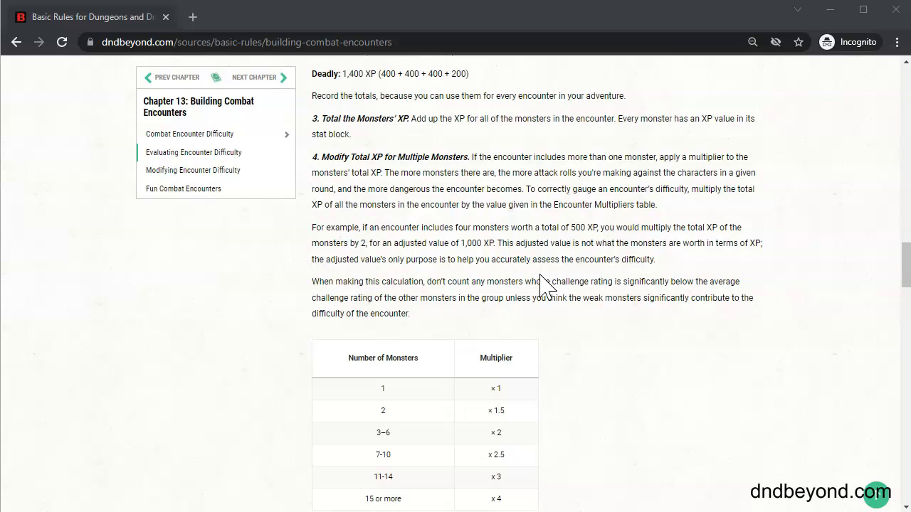
scroll(441, 384, "down", 1)
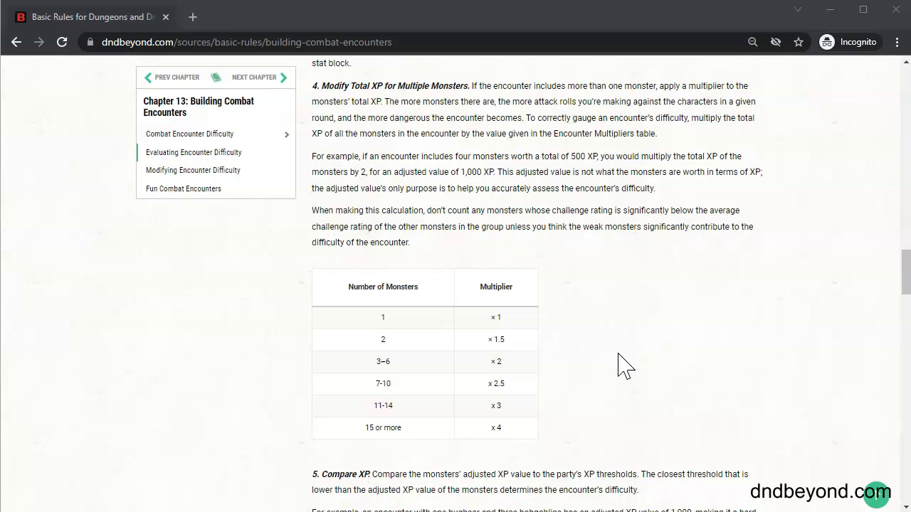
scroll(617, 365, "down", 3)
scroll(618, 365, "down", 2)
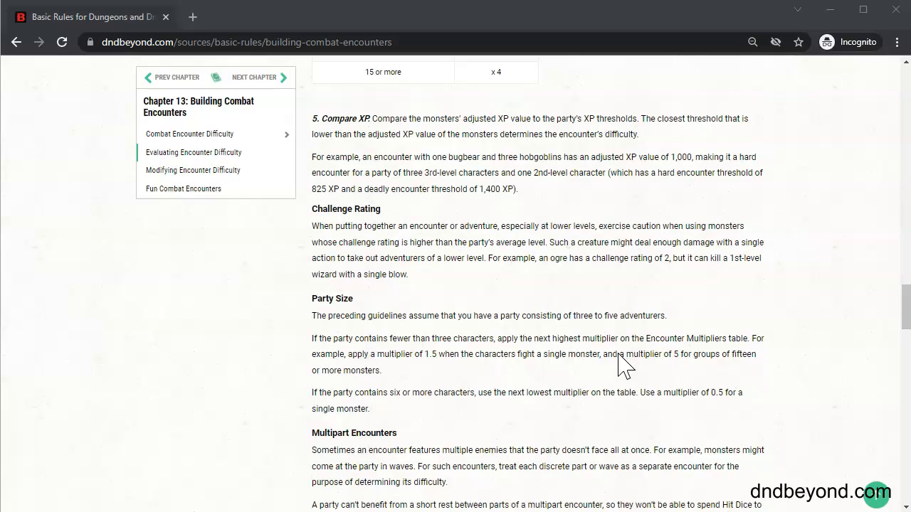
scroll(618, 365, "up", 4)
left_click(680, 359)
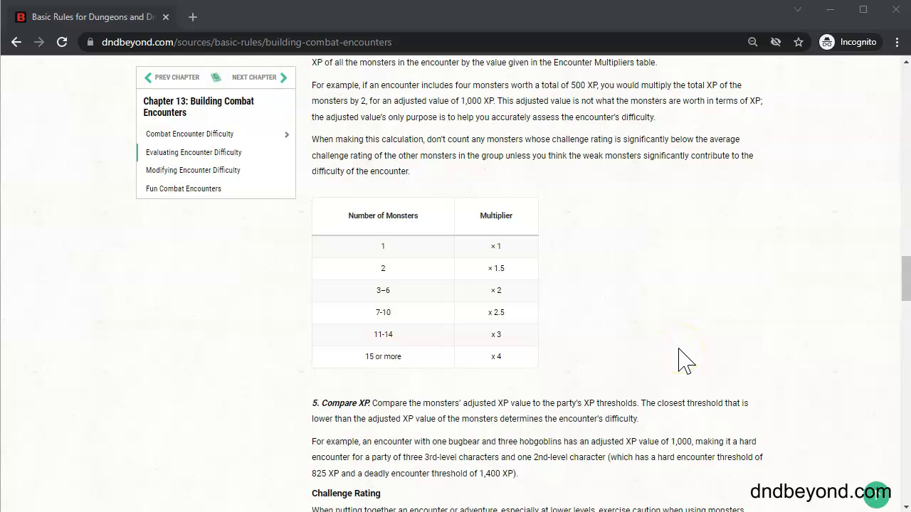
scroll(677, 362, "up", 2)
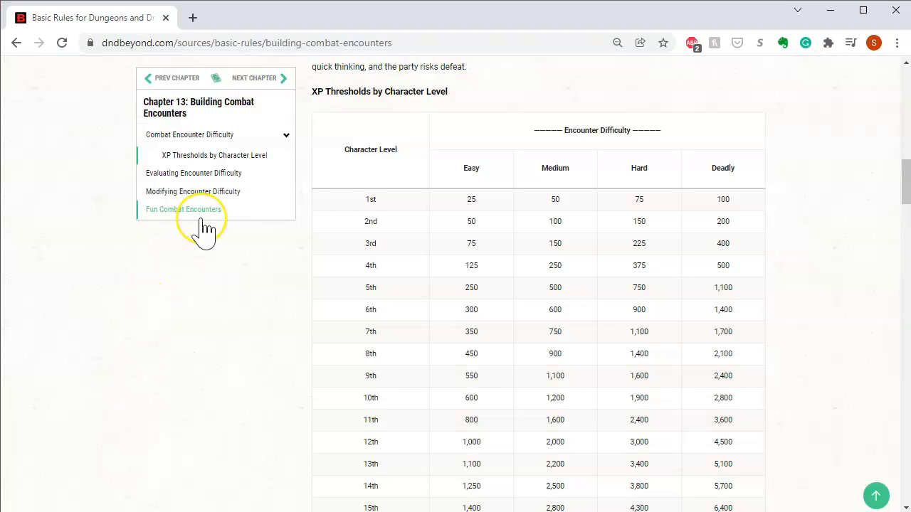
Step: Copy the XP Thresholds by Character Level table with Table Capture and paste it at cell A1 of the blank Excel workbook
left_click_drag(343, 155, 752, 362)
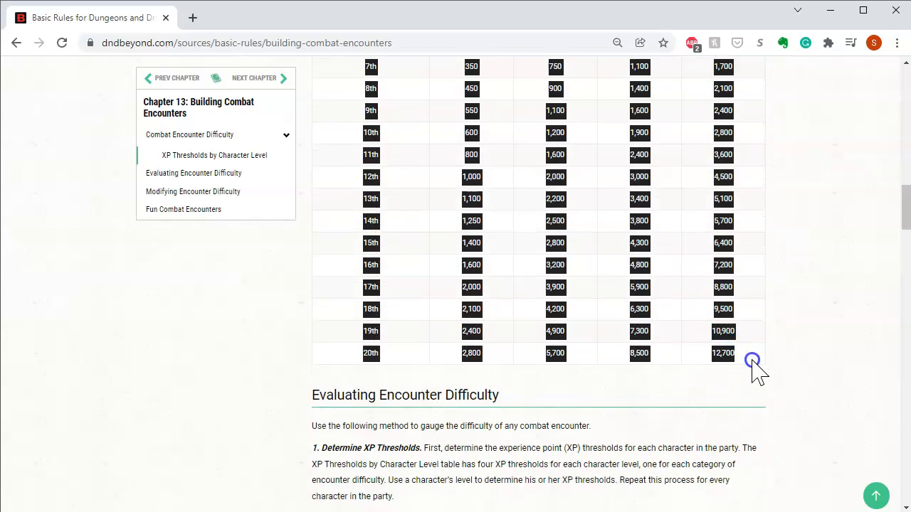
right_click(553, 203)
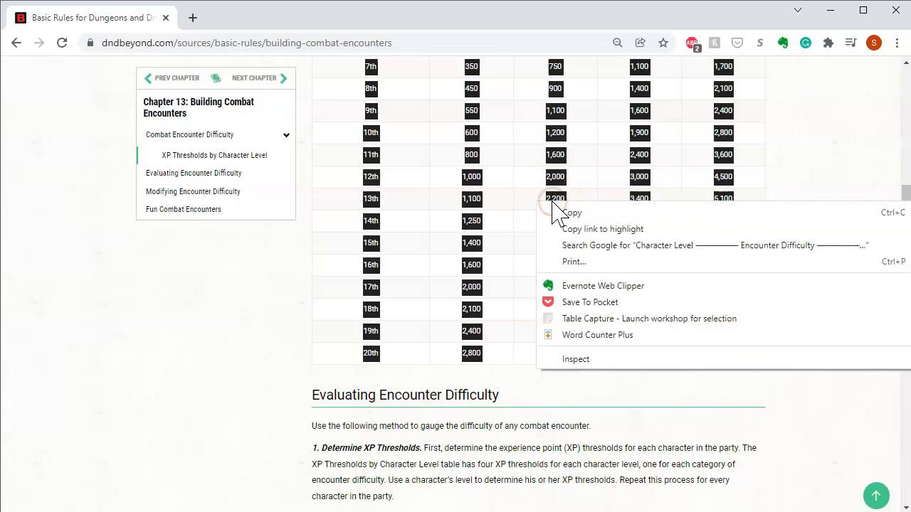
left_click(636, 319)
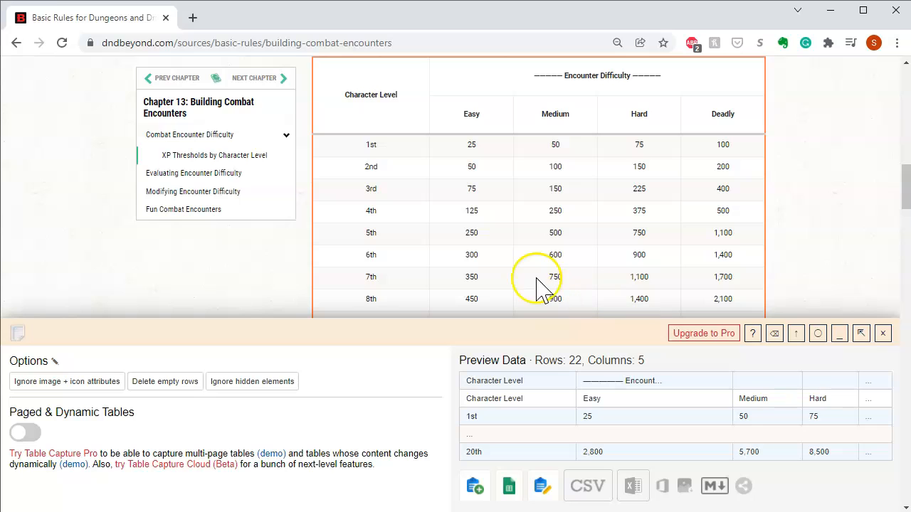
left_click(478, 491)
key("alt+Tab")
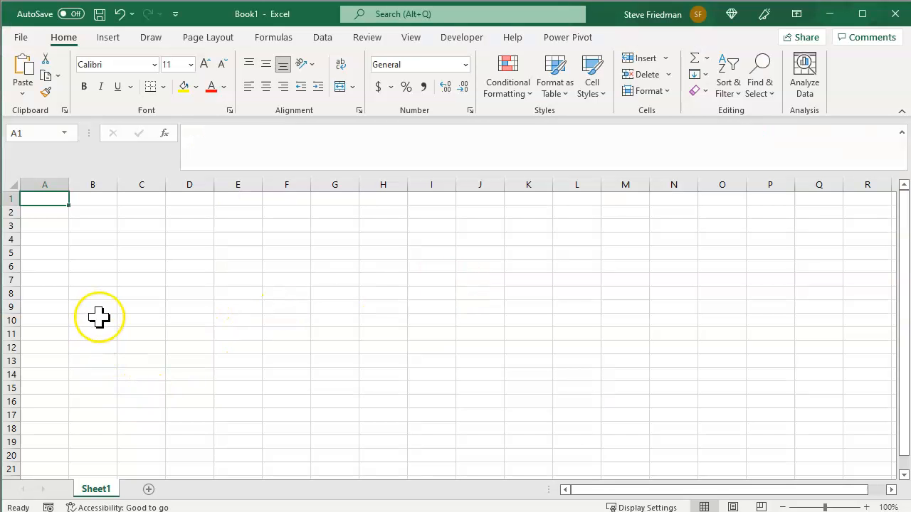
key("ctrl+v")
Step: Delete the Encounter Difficulty heading in row 1 and autofit column A to its contents
left_click(10, 198)
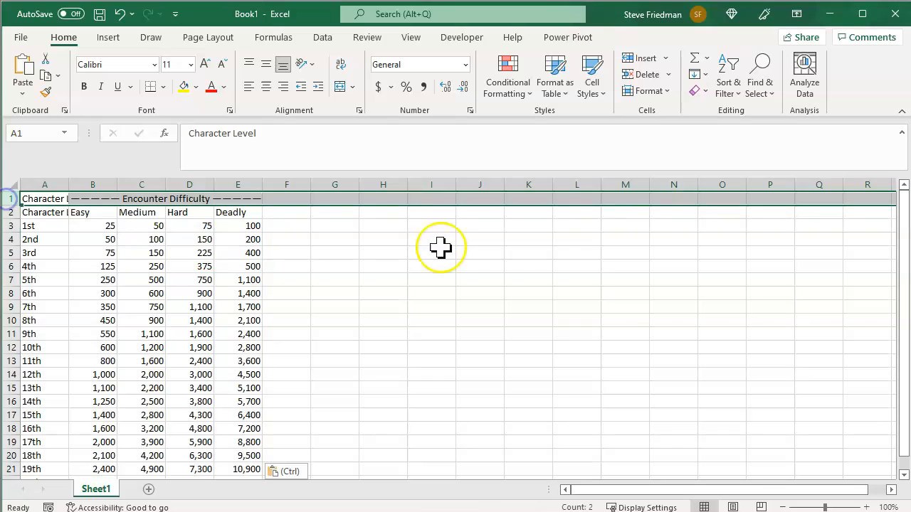
left_click(638, 75)
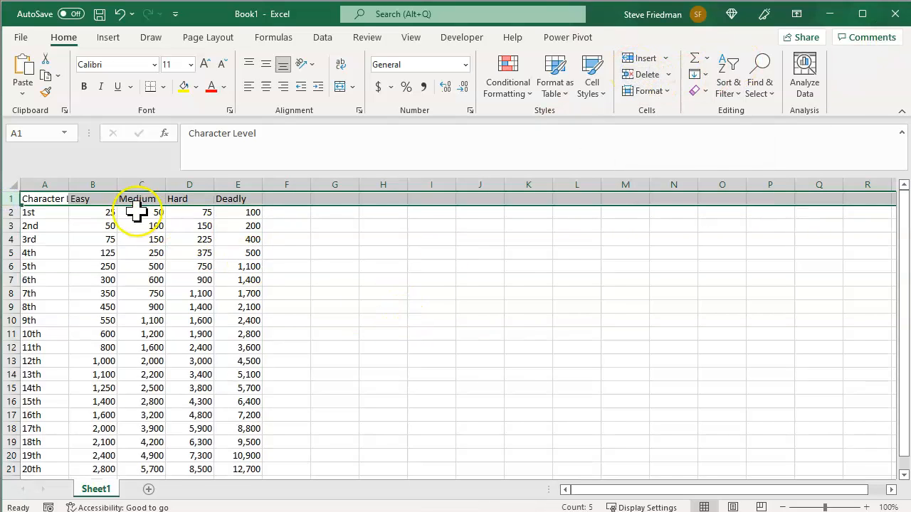
left_click(57, 225)
double_click(69, 184)
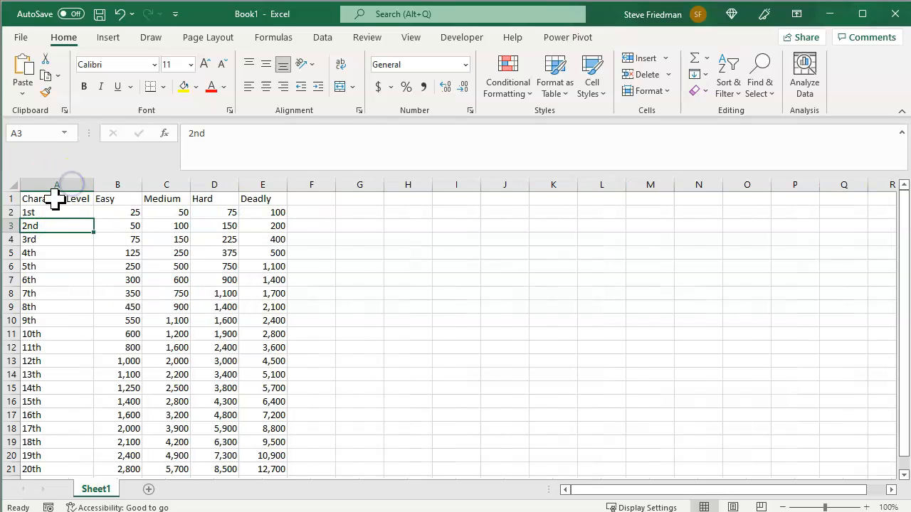
Step: Replace every "Th" in the Character Level column with nothing, leaving plain numbers
left_click(56, 201)
left_click(69, 183)
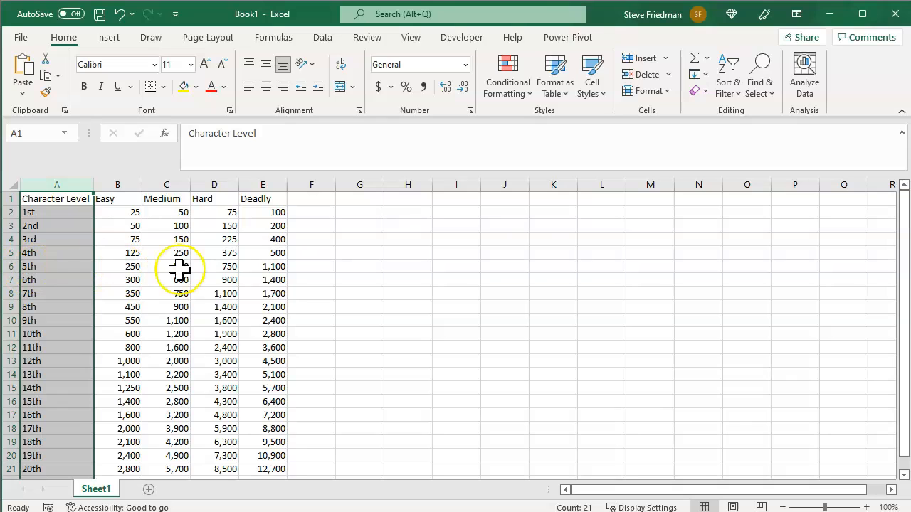
left_click(760, 75)
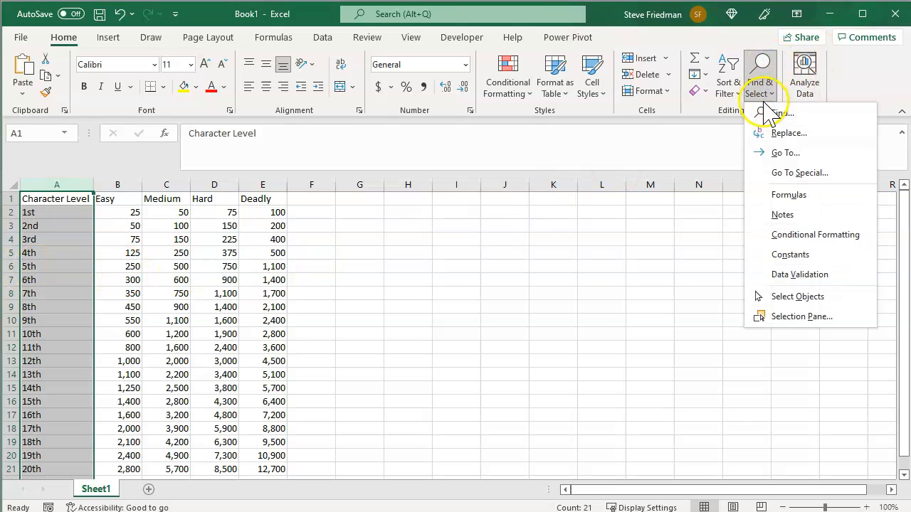
left_click(774, 132)
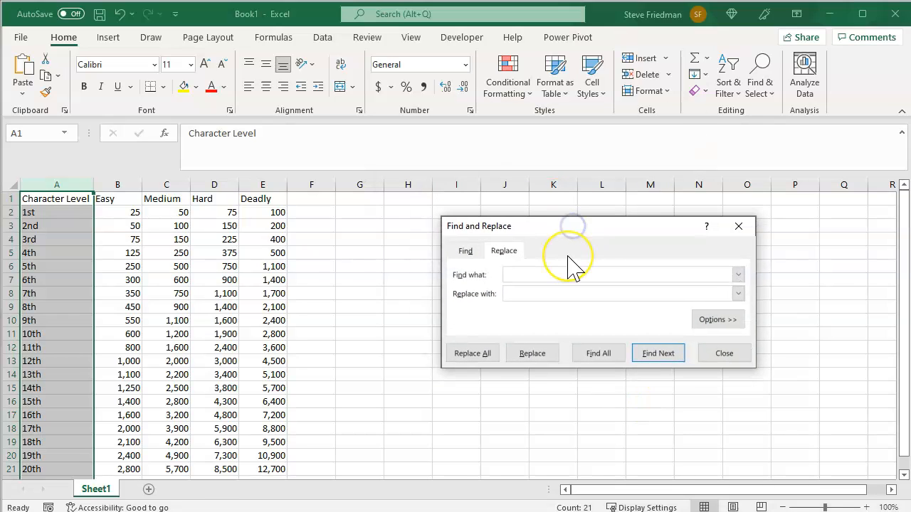
type("Th")
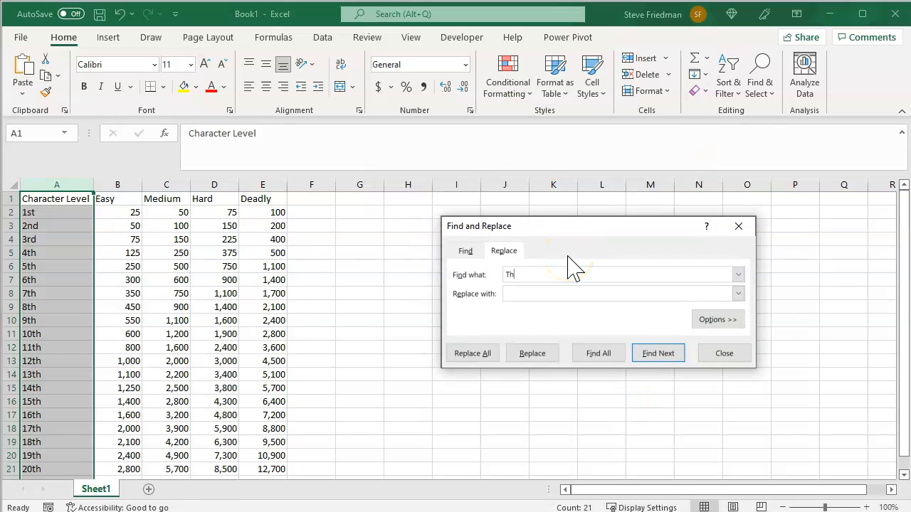
left_click(473, 353)
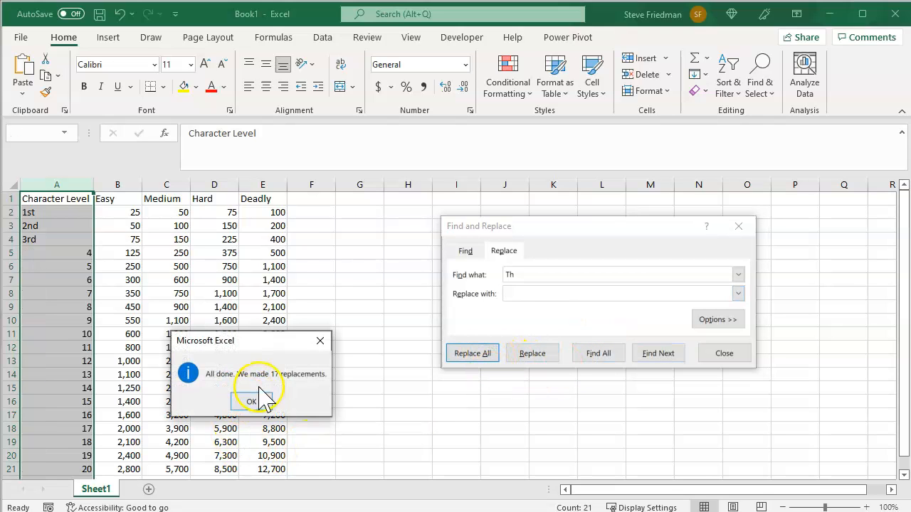
left_click(248, 400)
left_click(723, 353)
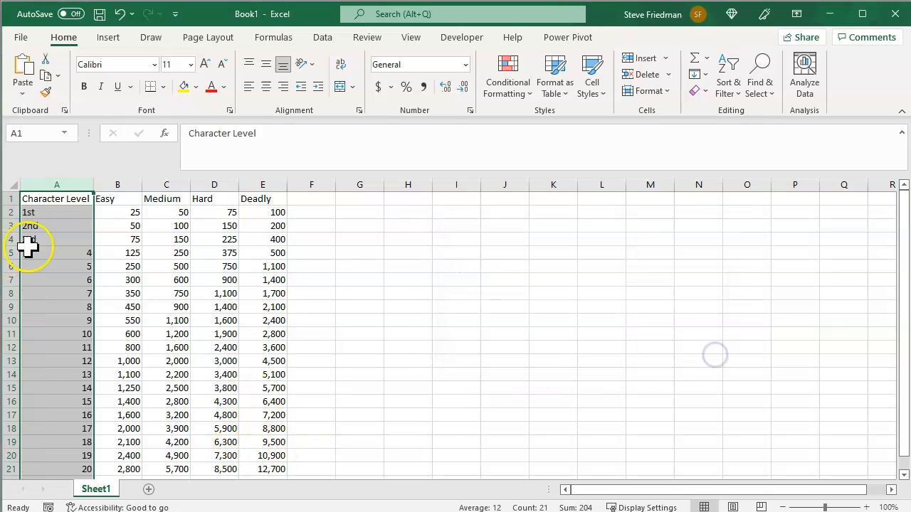
Step: Enter 1, 2 and 3 in cells A2 to A4 in place of the remaining ordinal levels
left_click(45, 213)
type("1")
key("Return")
type("2")
key("Return")
type("3")
key("Return")
Step: Rename Sheet1 as "Character XP Table"
left_click(112, 488)
right_click(114, 491)
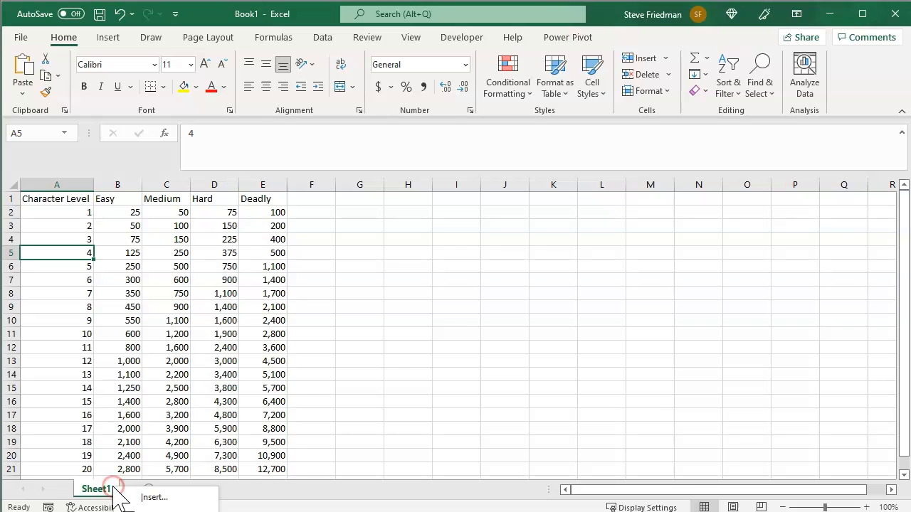
type("rCha")
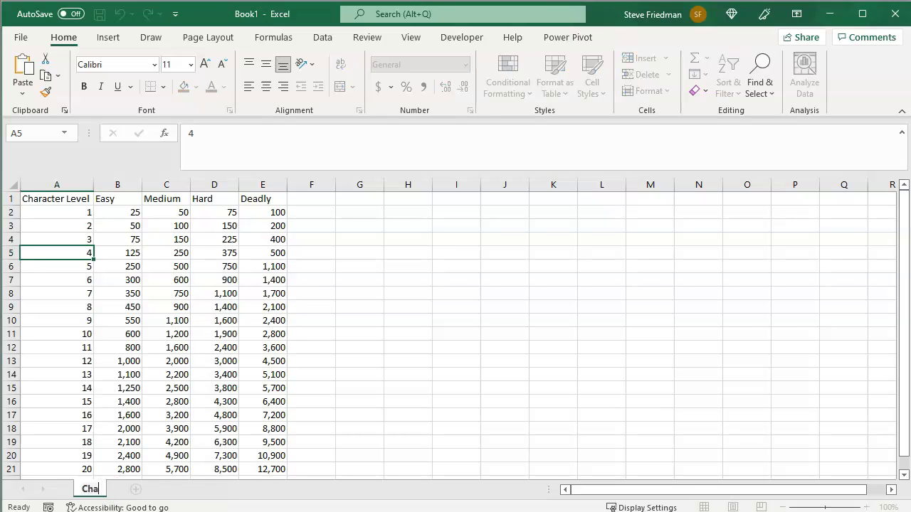
type("racter XP Table")
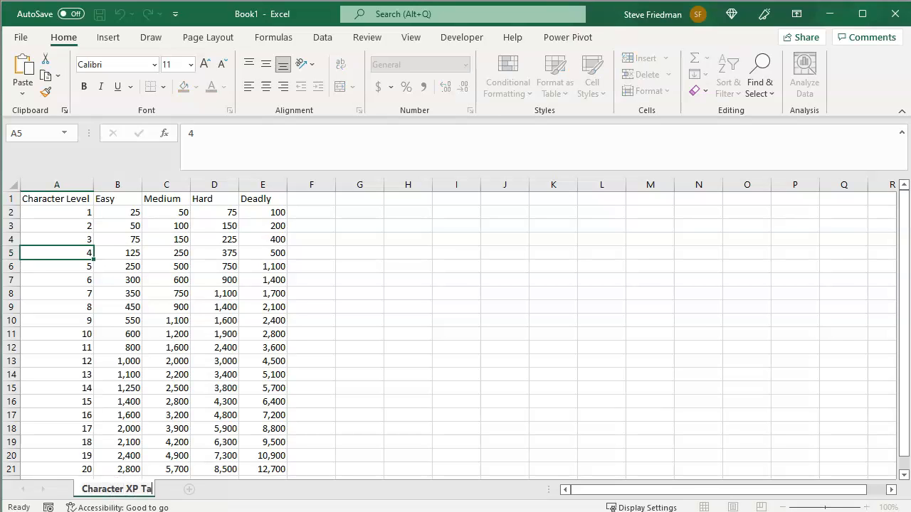
key("Return")
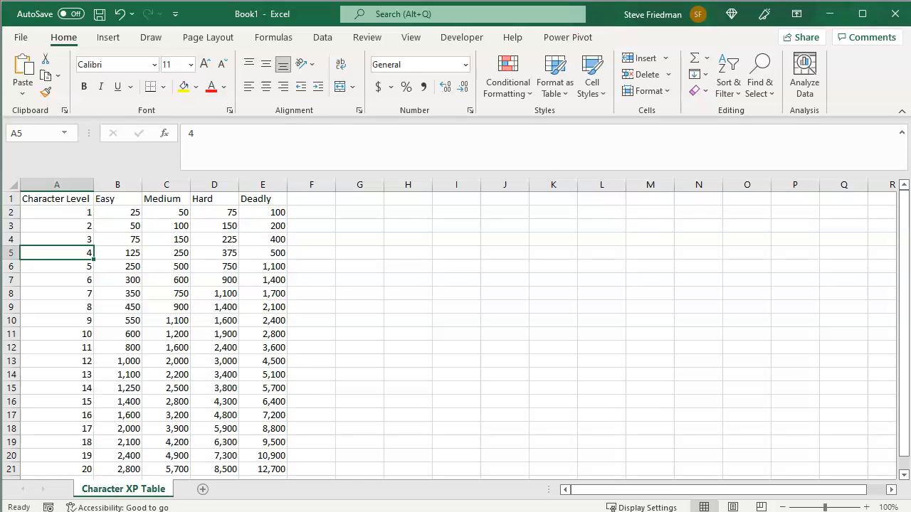
Step: Add a new sheet in front of Character XP Table and name it "Multiplier"
left_click(202, 489)
left_click_drag(203, 489, 101, 488)
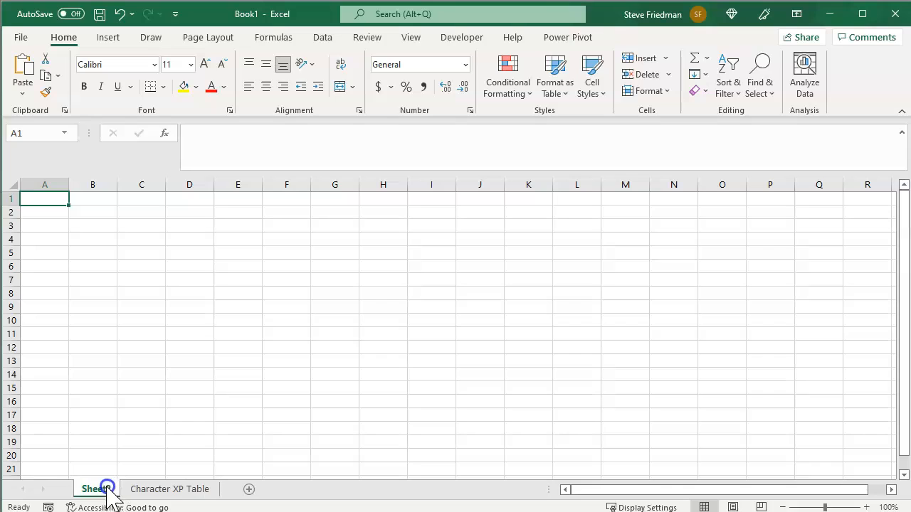
right_click(98, 490)
left_click(140, 511)
type("Multiplier")
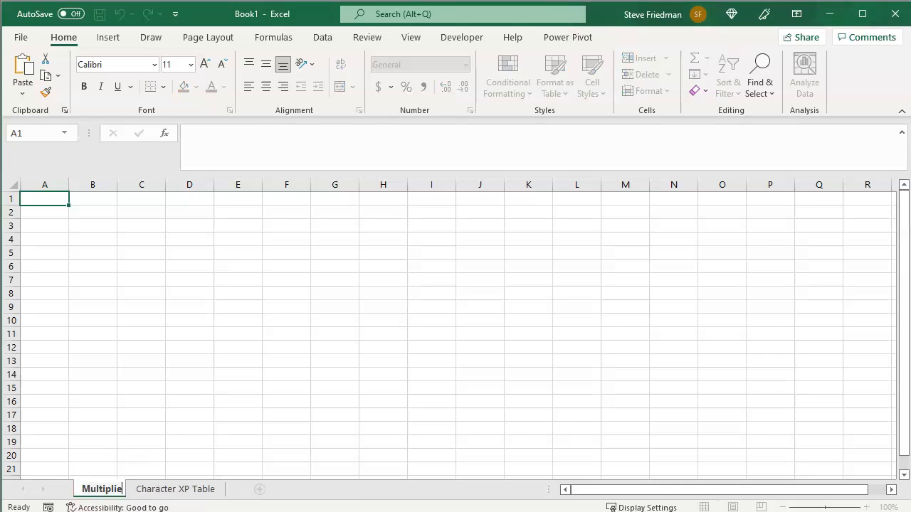
key("Return")
Step: Switch to the browser, close the Table Capture workshop and consult the monster-count multiplier table
key("alt+Tab")
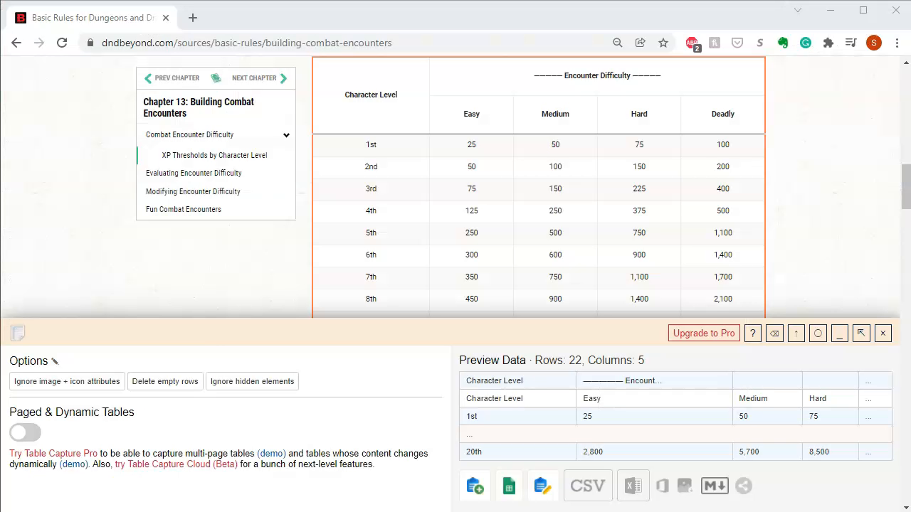
left_click(882, 332)
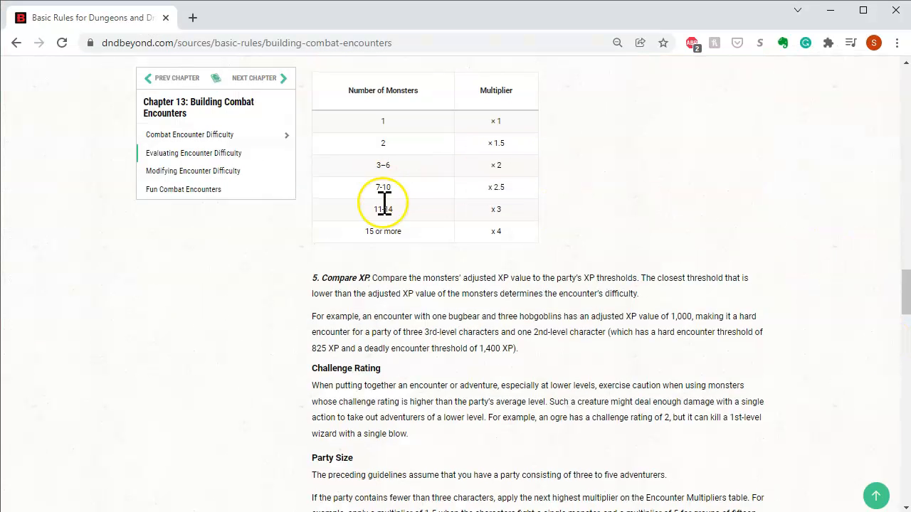
scroll(491, 164, "up", 1)
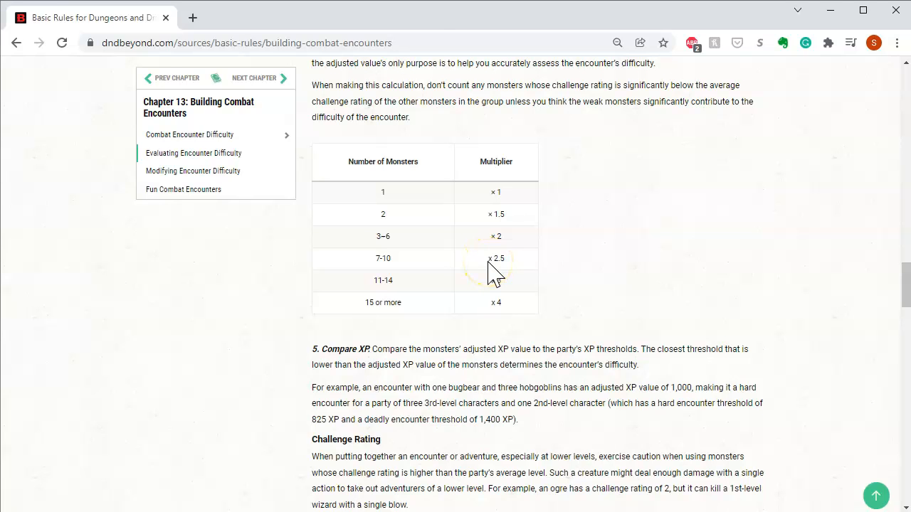
Step: In Excel's Multiplier sheet, fill cells A2 to A15 with the number series 1 to 14
key("alt+Tab")
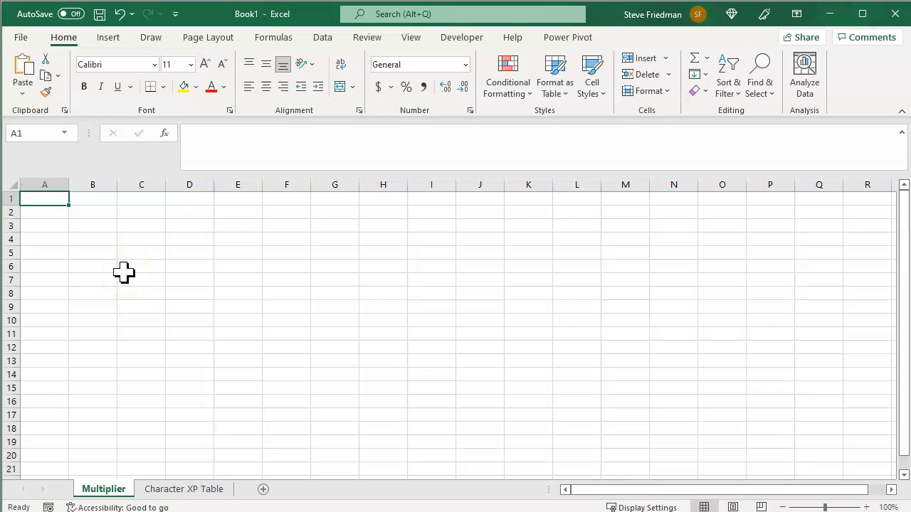
key("Down")
type("1")
key("Return")
type("2")
key("Return")
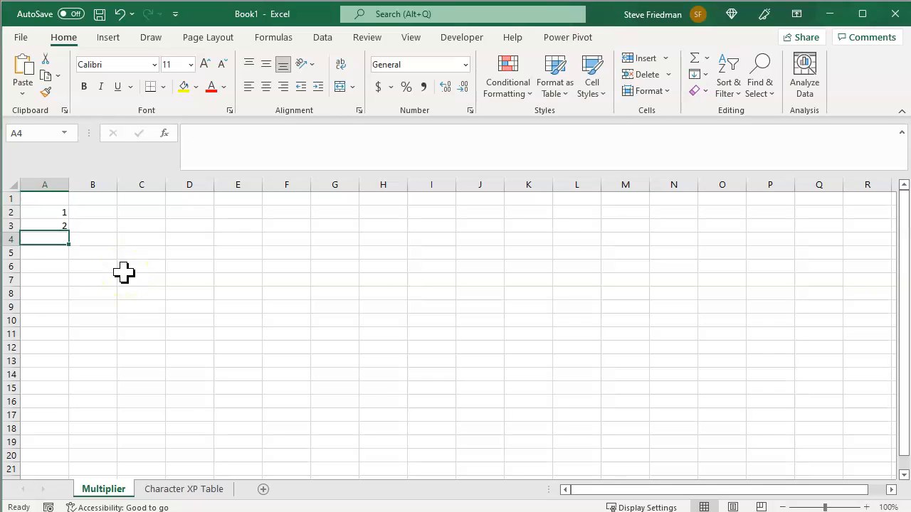
left_click_drag(60, 212, 64, 396)
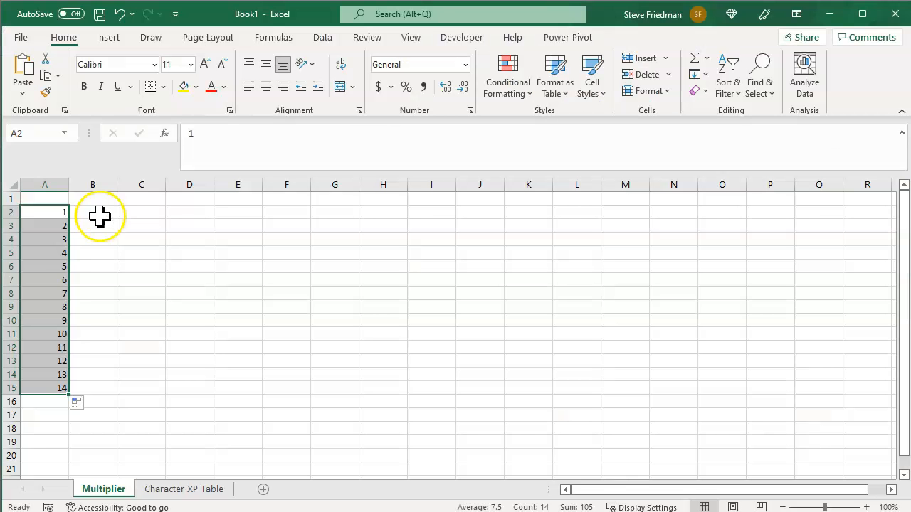
Step: Enter the multipliers 1 in B2, 1.5 in B3 and 2 in B4 to B7 of the Multiplier sheet
left_click(100, 214)
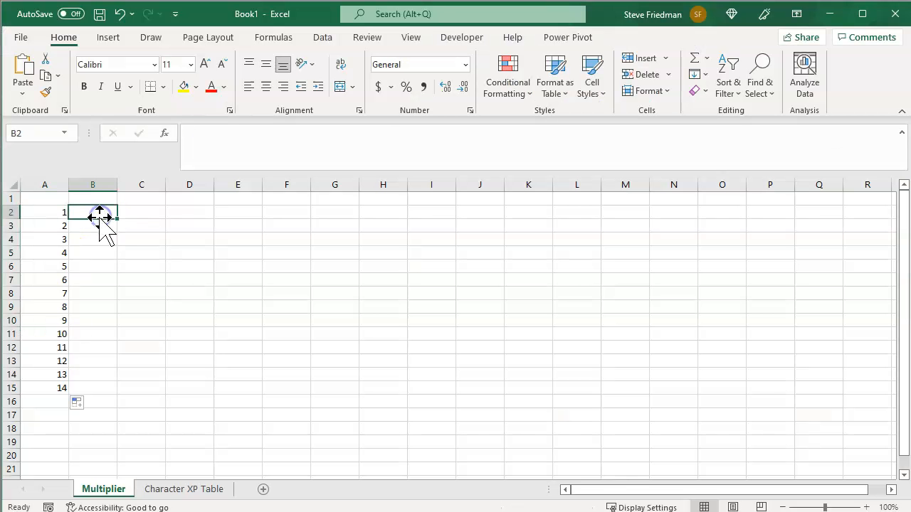
type("1")
key("Return")
type("1.5")
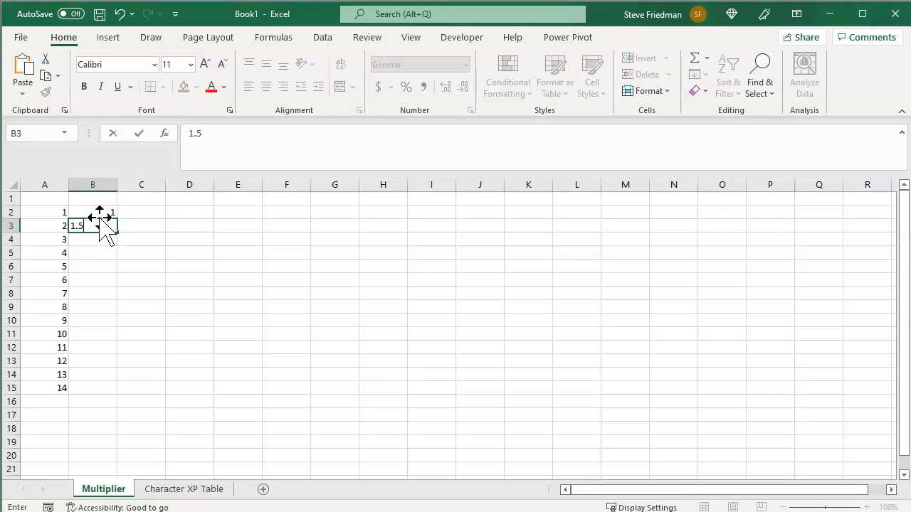
key("Return")
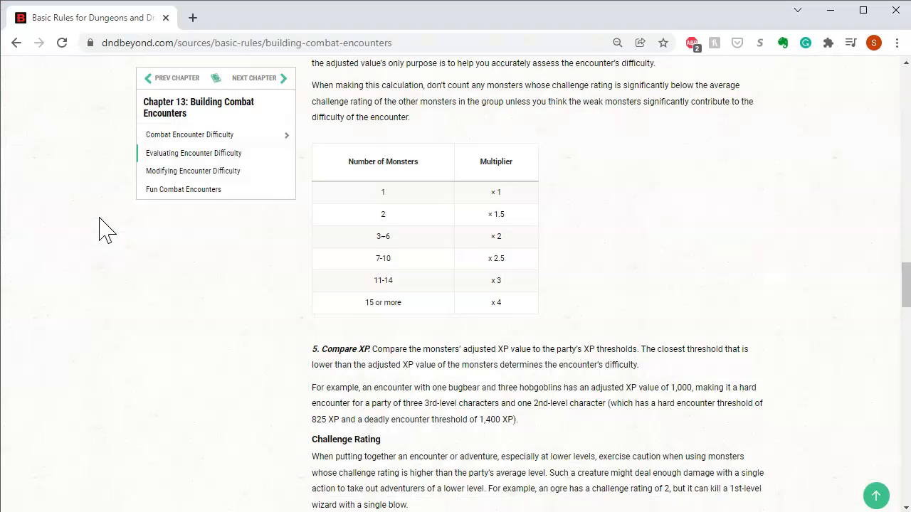
type("2")
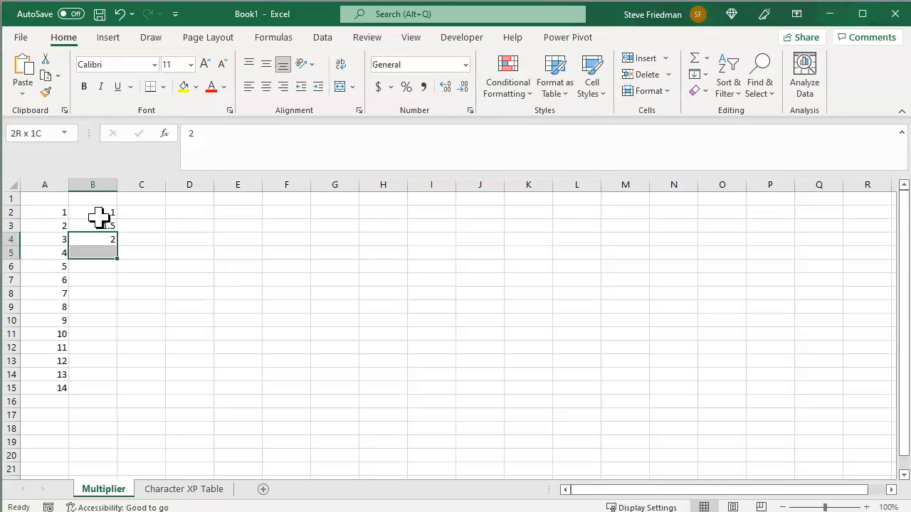
key("ctrl+Return")
key("Down")
Step: Fill B8 to B11 with the multiplier 2.5 and consult the web page's monster-count table for the next range
type("2.5")
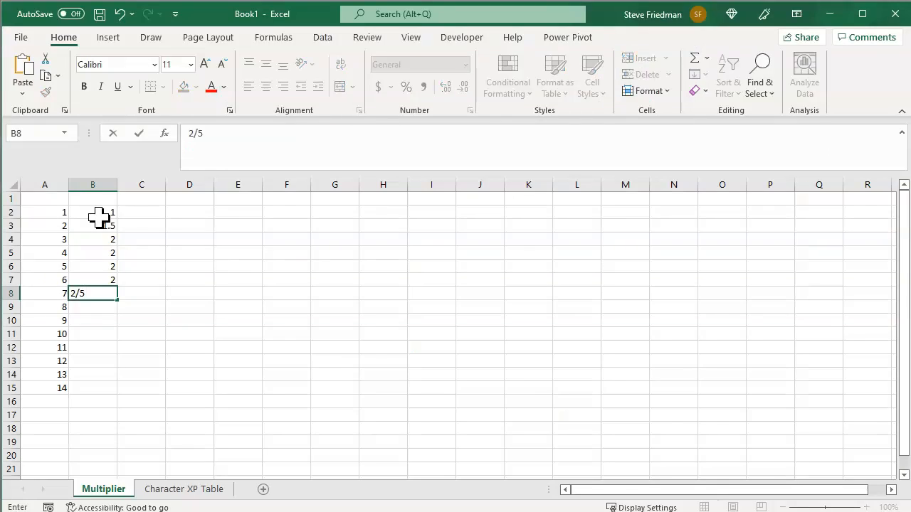
key("ctrl+Return")
key("shift+Down")
key("shift+Down")
key("shift+Down")
key("ctrl+d")
key("alt+Tab")
key("alt+Tab")
key("alt+Tab")
key("alt+Tab")
Step: Fill B12 to B15 with the multiplier 3 for 11 to 14 monsters
key("Down")
key("Down")
key("Down")
key("Down")
type("3")
key("ctrl+Return")
key("shift+Down")
key("shift+Down")
key("shift+Down")
key("ctrl+d")
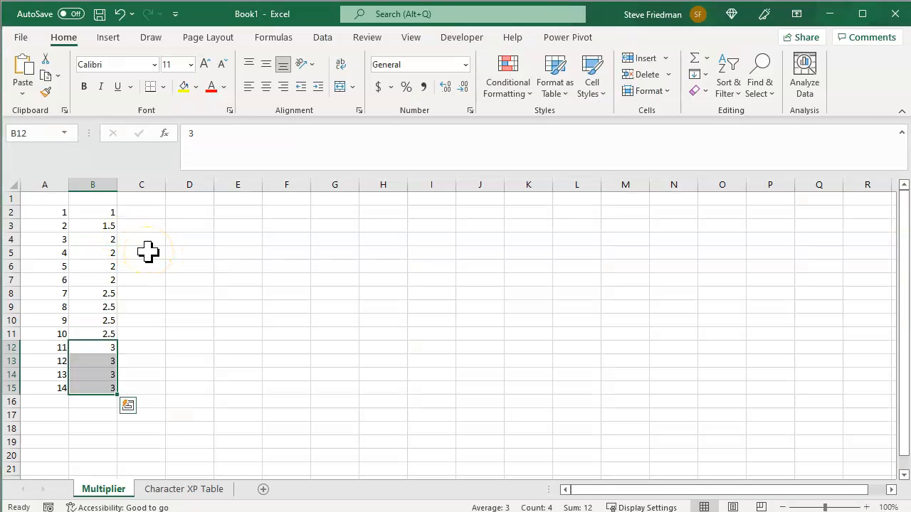
Step: Add a new sheet in front of Multiplier and name it "Summary"
left_click(263, 489)
left_click(155, 489)
left_click_drag(155, 489, 81, 489)
right_click(99, 489)
left_click(142, 511)
type("Summary")
key("Return")
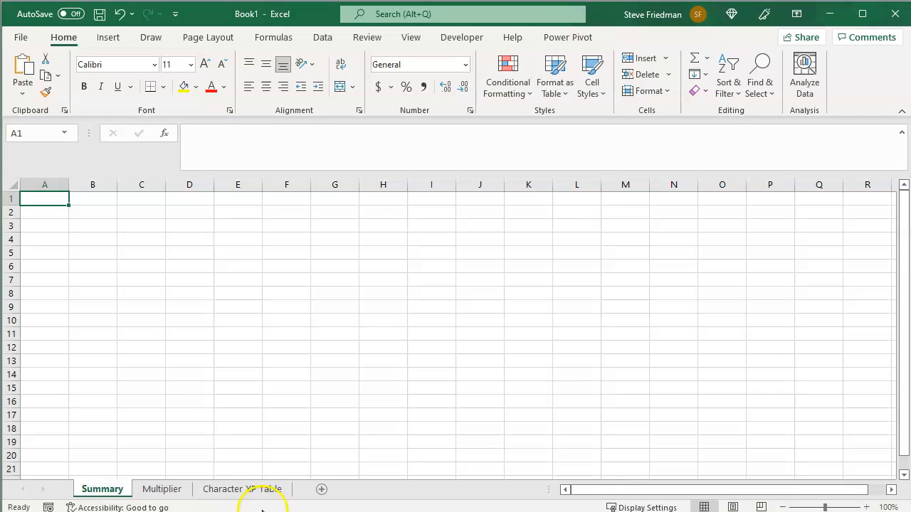
Step: Add another sheet between Summary and Multiplier and name it "Calculations"
left_click(320, 488)
double_click(164, 489)
type("Calculations")
Step: On the Summary sheet, enter the bold heading "Characters" in cell A1
left_click(101, 489)
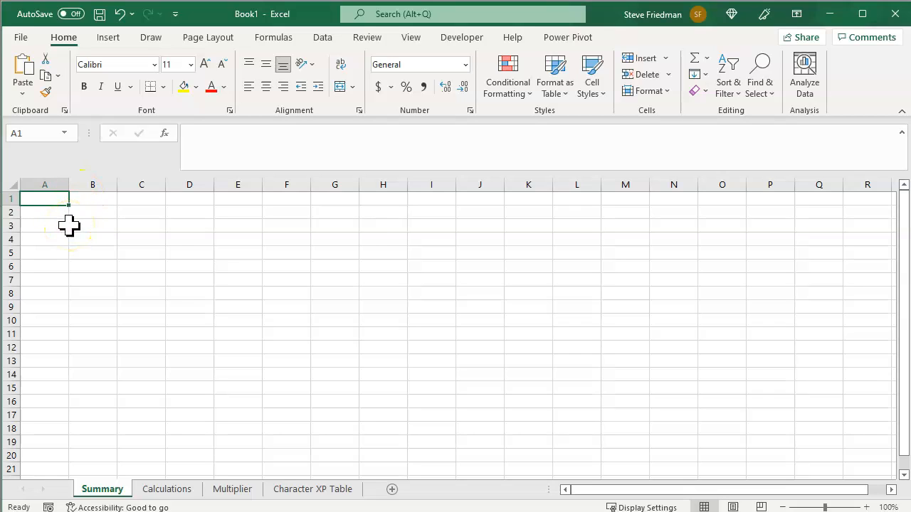
key("ctrl+b")
type("Characters")
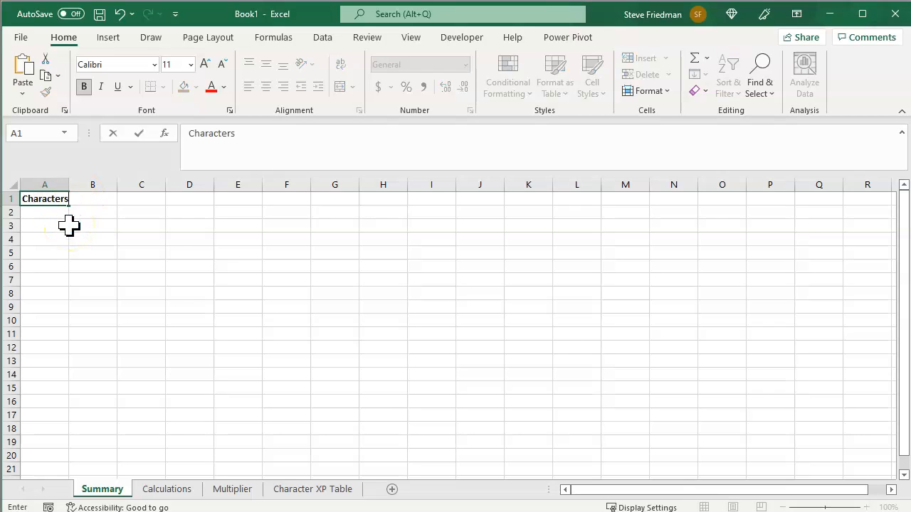
key("Return")
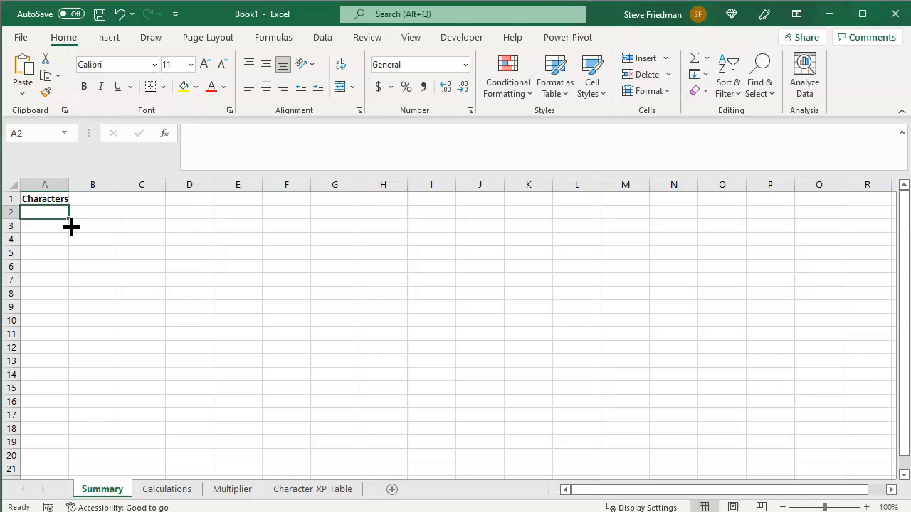
Step: Enter the column headers "Level" in A2 and "Number of character at that level" in B2
type("Level")
key("Tab")
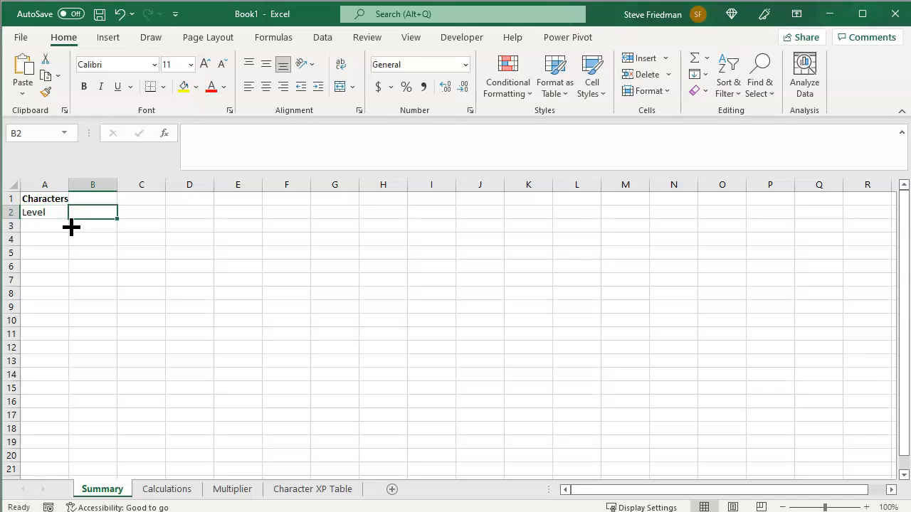
type("Number of")
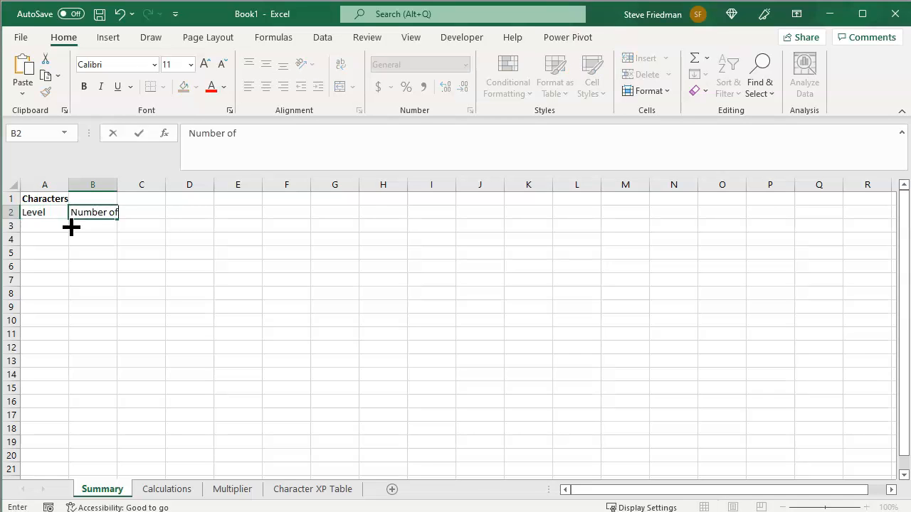
type(" character at the")
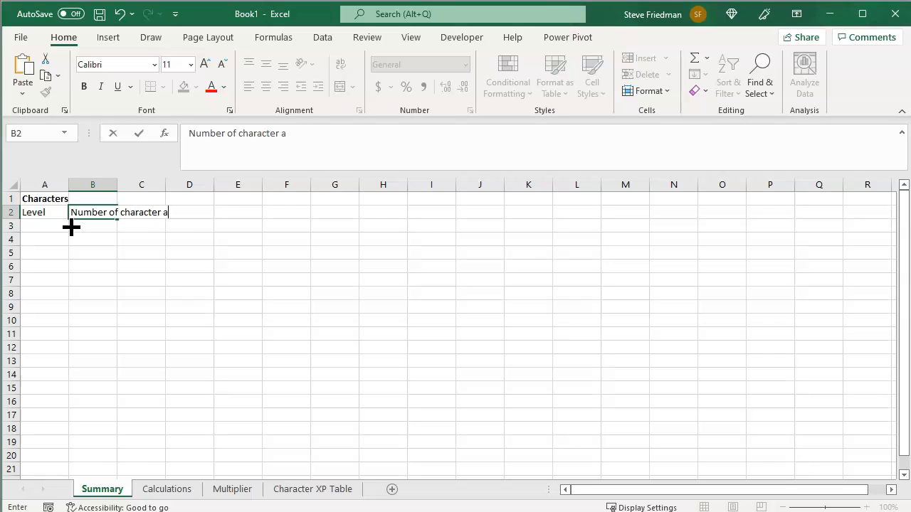
key("BackSpace")
type("at level")
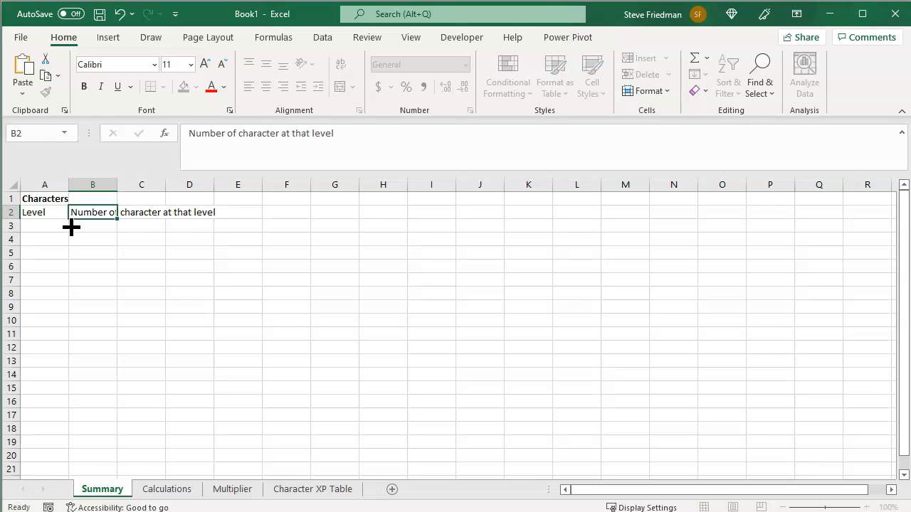
key("Return")
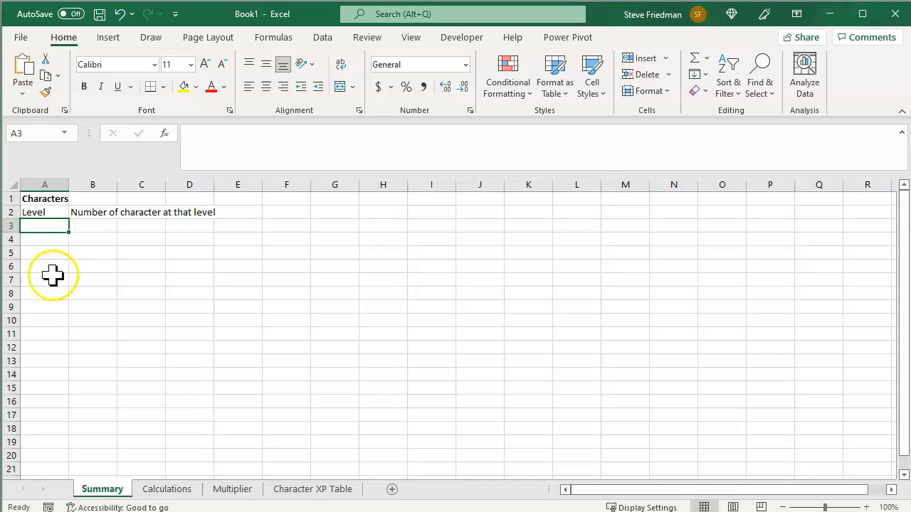
Step: Label cell A10 "Total" and sum B3 to B9 in B10
left_click(44, 320)
type("Total")
key("Tab")
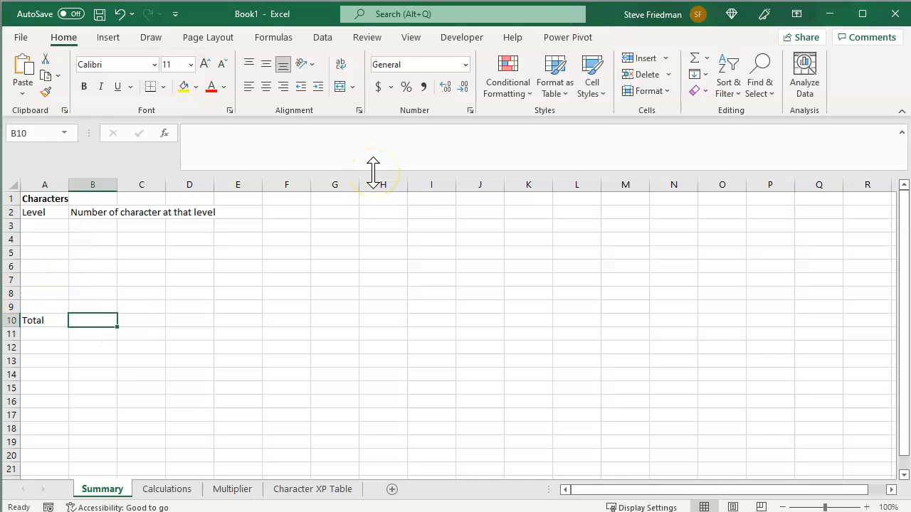
left_click(694, 57)
left_click_drag(110, 230, 104, 303)
key("Tab")
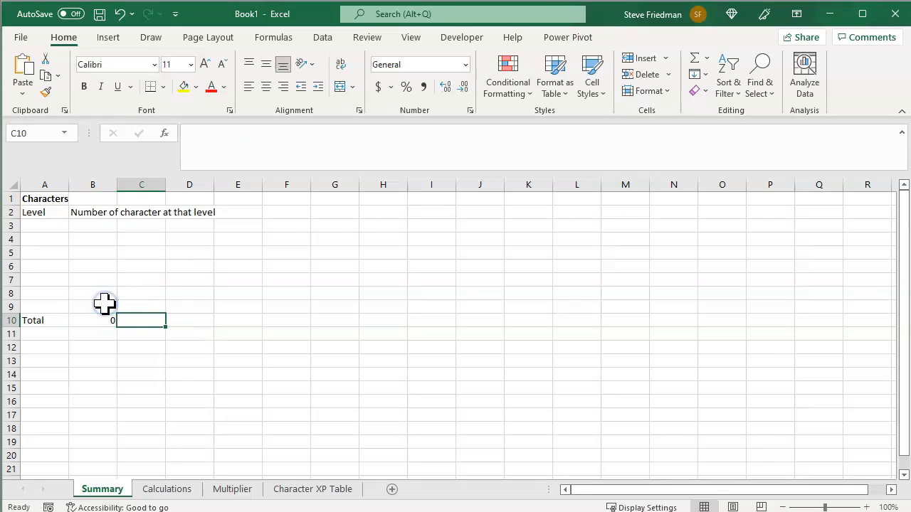
Step: Enter sample characters in A4 to B6: two at level 5, two at level 6 and one at level 7
left_click(49, 238)
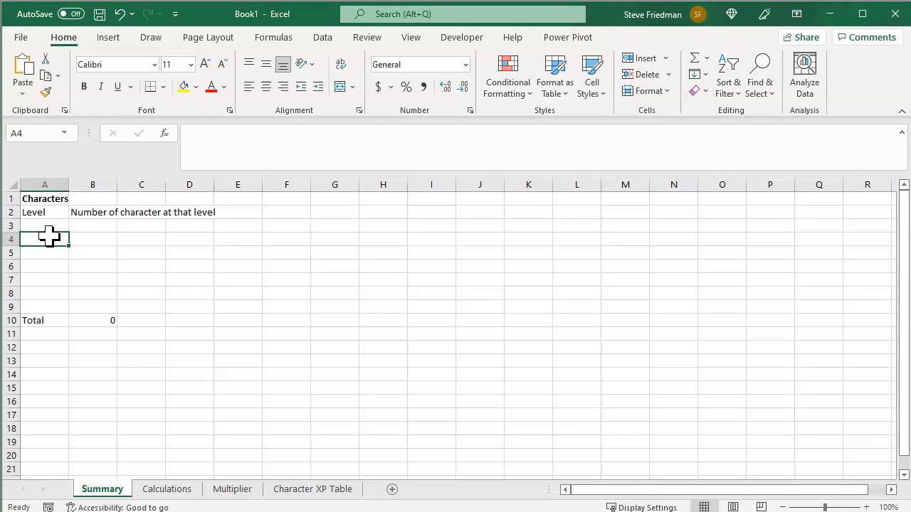
type("5")
key("Tab")
type("2")
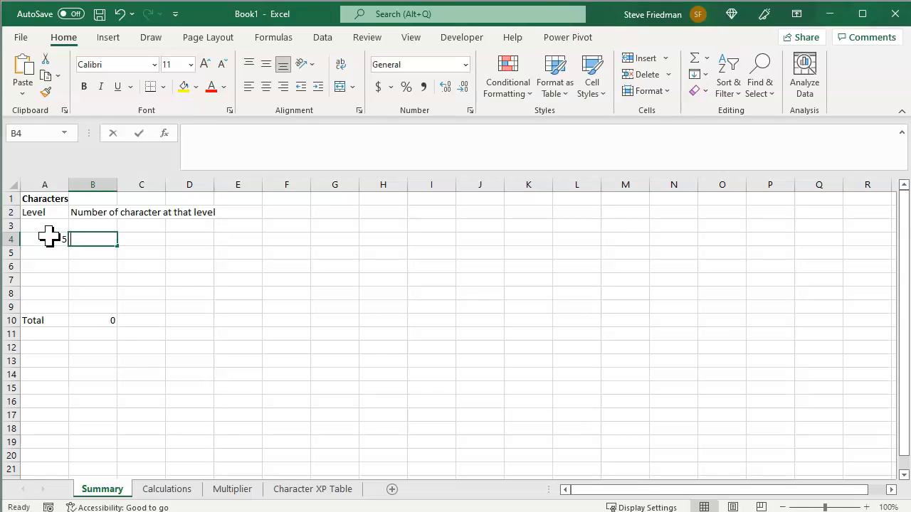
key("Return")
type("2")
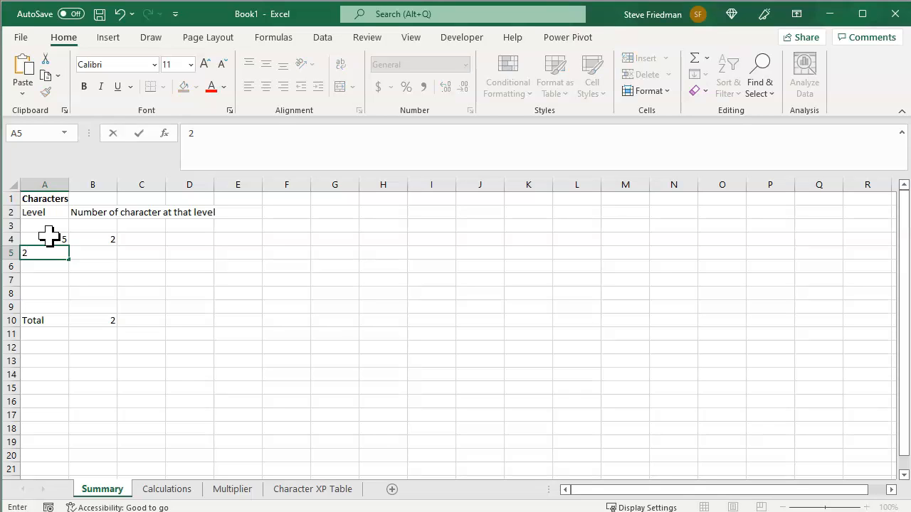
key("Escape")
type("6")
key("Tab")
type("2")
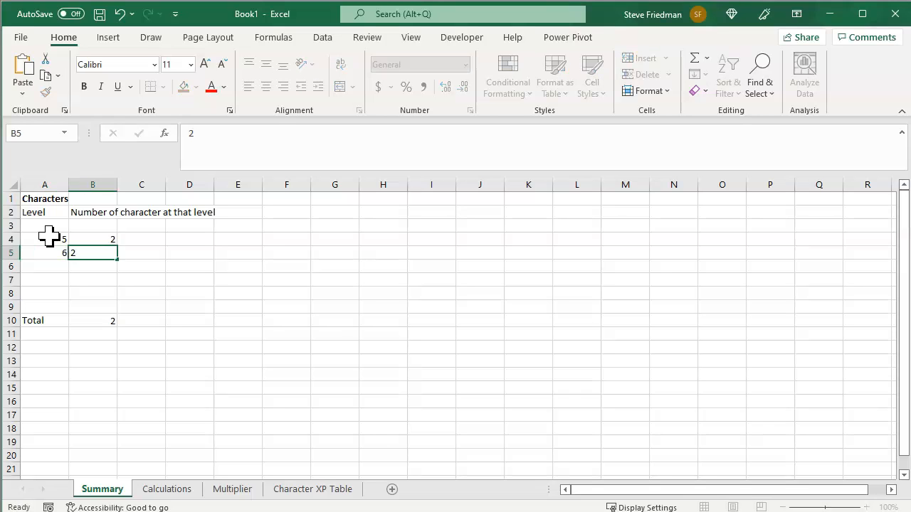
key("Return")
type("7")
key("Tab")
type("1")
key("Return")
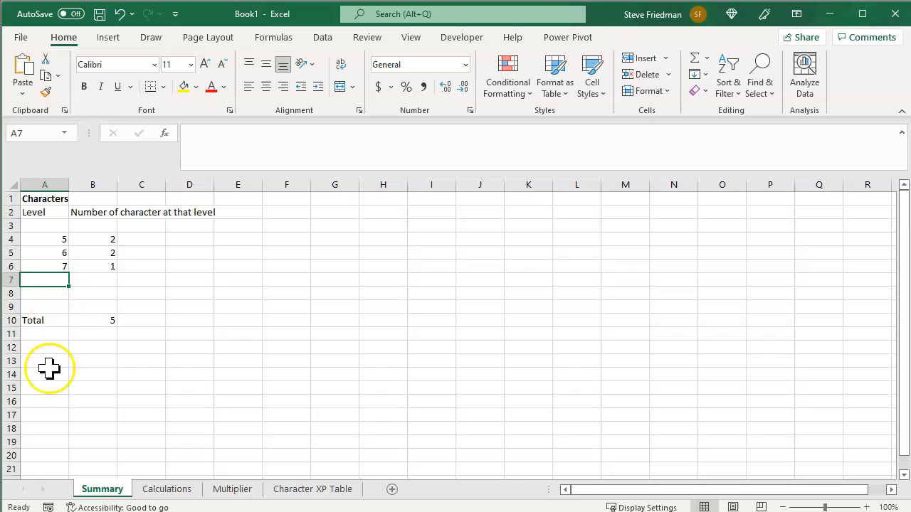
Step: Copy the two column headers from Summary A2 to B2 into A2 to B2 of the Calculations sheet
left_click(179, 489)
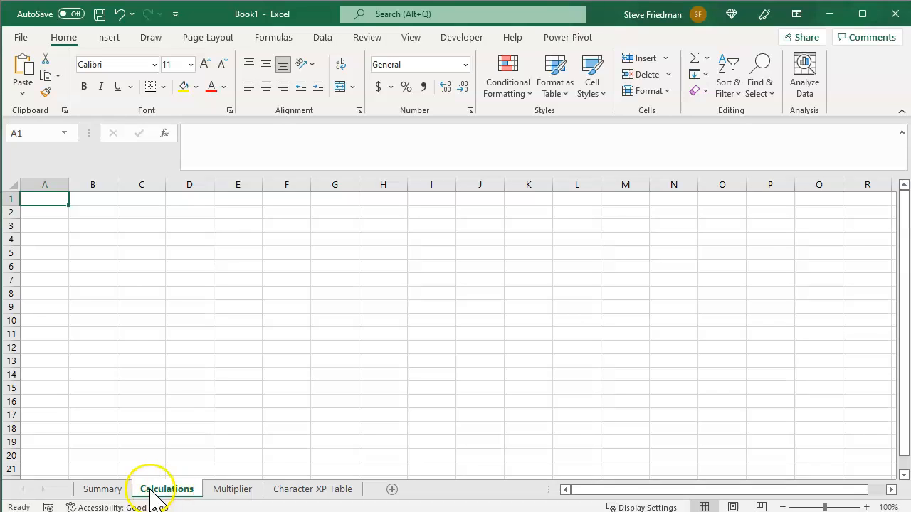
left_click(101, 489)
left_click_drag(35, 212, 111, 215)
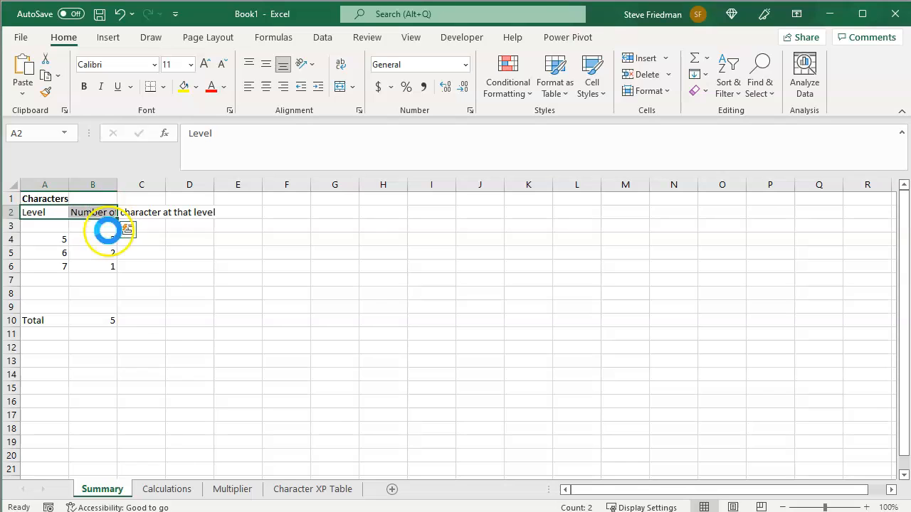
key("ctrl+c")
left_click(150, 488)
left_click(42, 212)
key("ctrl+v")
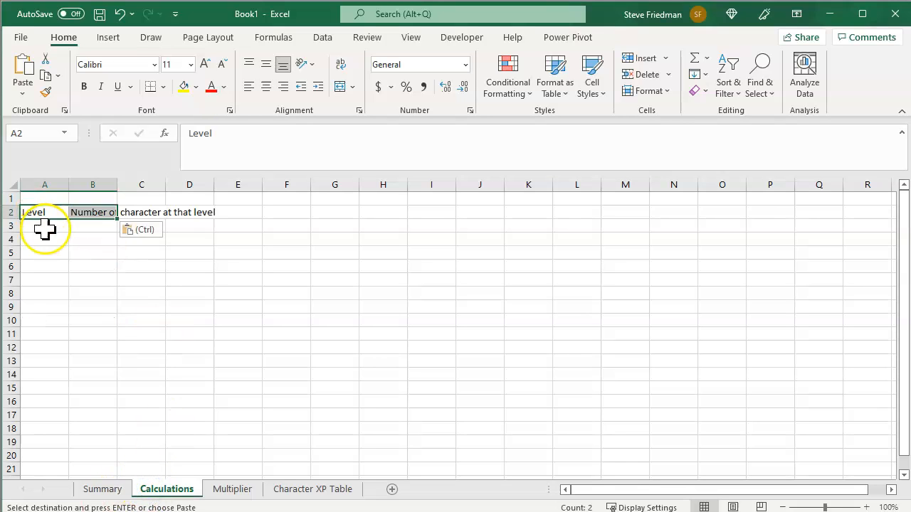
Step: In Calculations cell A3, enter a formula linking to Summary!A3
left_click(45, 226)
type("=")
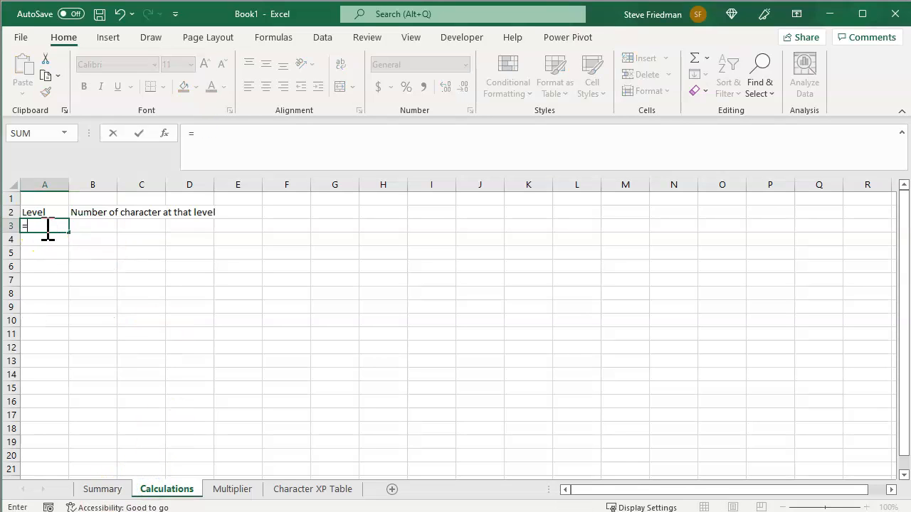
left_click(104, 487)
left_click(47, 229)
key("Return")
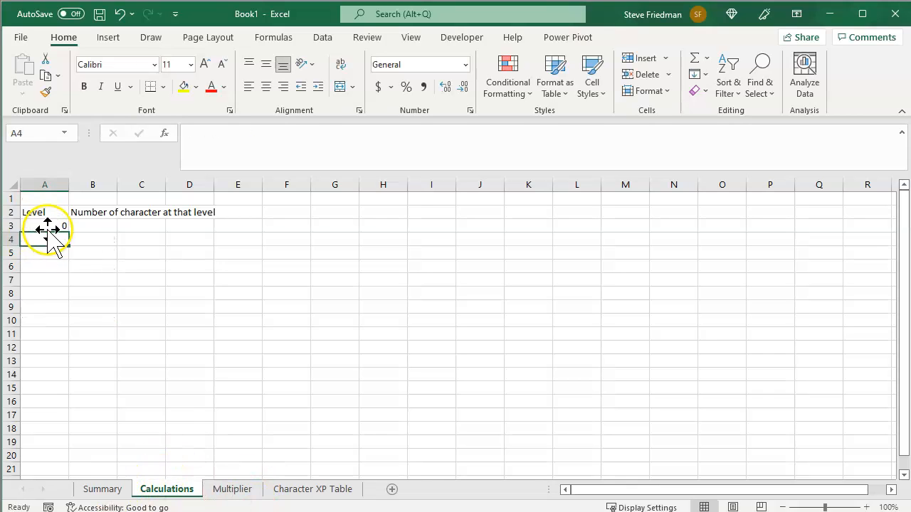
Step: Copy the A3 link formula down to row 9 and across into column B
key("Up")
key("shift+Down")
key("shift+Down")
key("shift+Down")
key("shift+Down")
key("shift+Down")
key("shift+Down")
key("ctrl+d")
key("shift+Right")
key("ctrl+r")
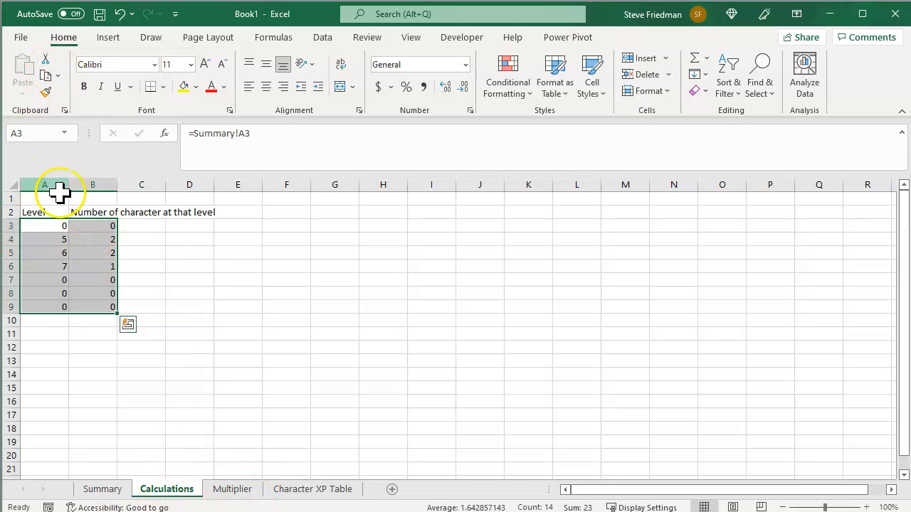
left_click(39, 224)
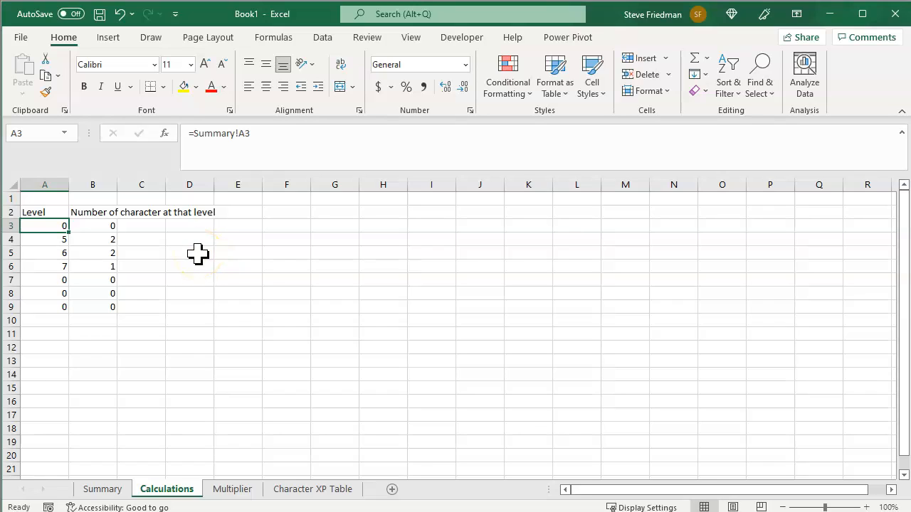
Step: Enter "Difficulty Thresholds" in D1 and place the Easy, Medium, Hard and Deadly headers from Character XP Table in D2 to G2
left_click(184, 199)
type("Difficulty Thresholds")
key("Return")
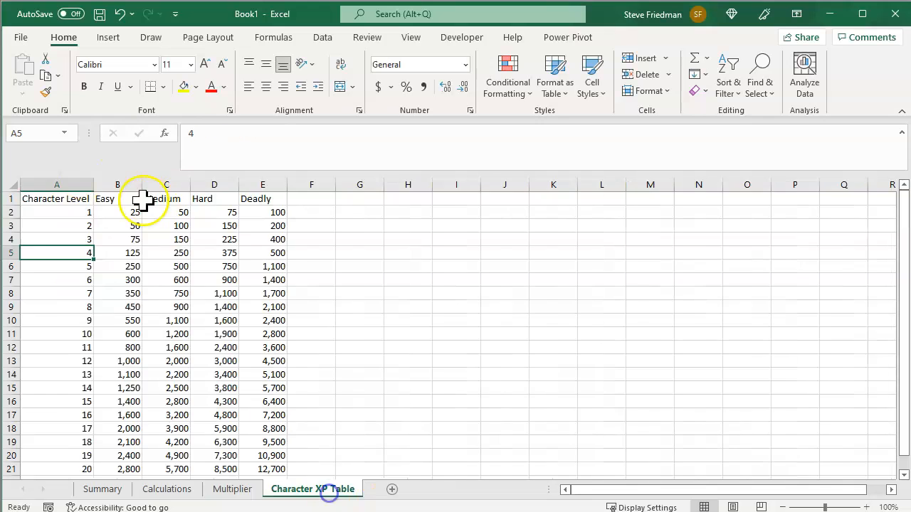
left_click_drag(141, 201, 249, 177)
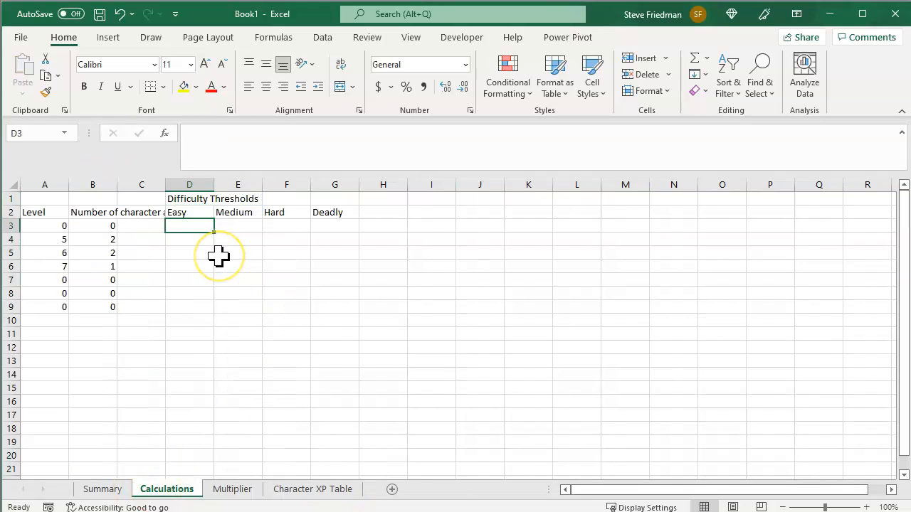
Step: In D3, enter =XLOOKUP($A3,'Character XP Table'!$A:$A,'Character XP Table'!B:B) to look up the Easy threshold
type("=xlookup(")
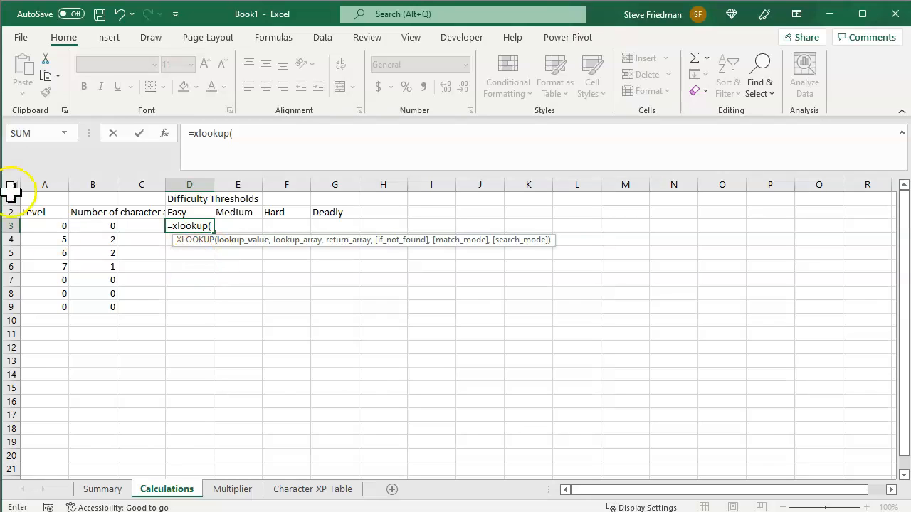
left_click(60, 227)
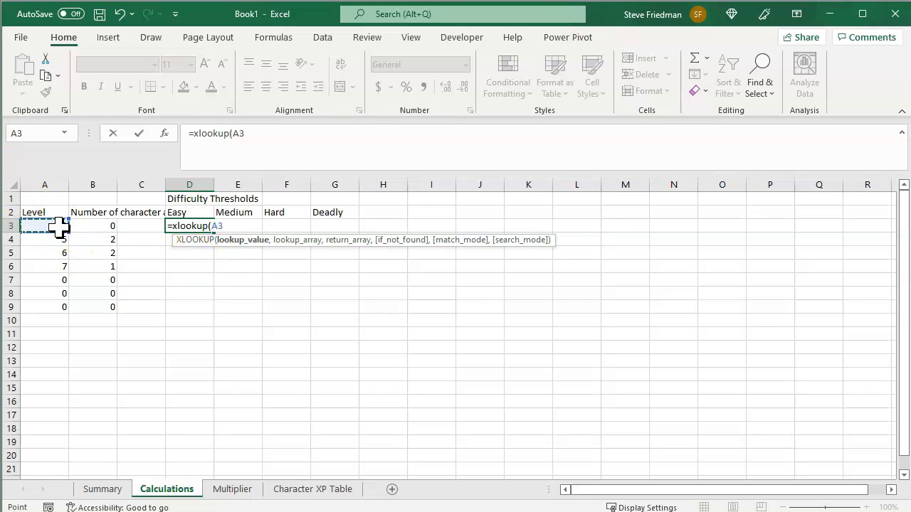
key("F4")
key("F4")
key("F4")
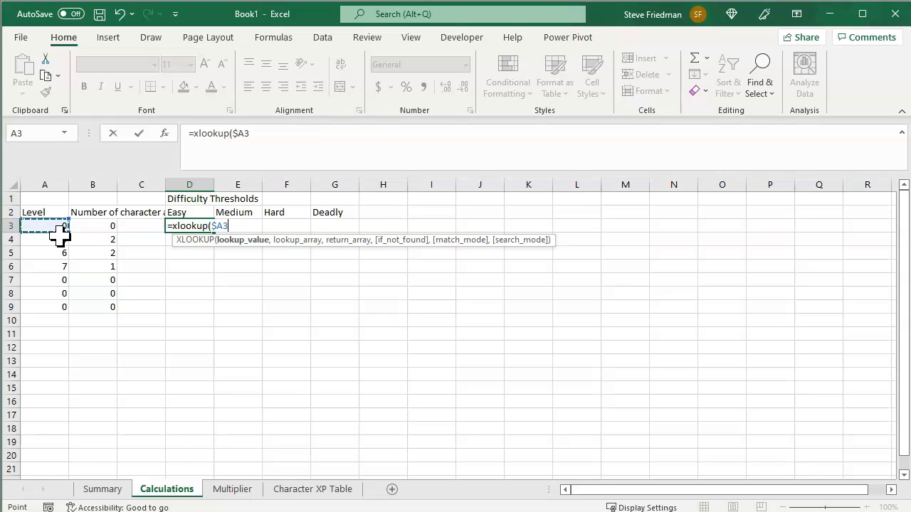
type(",")
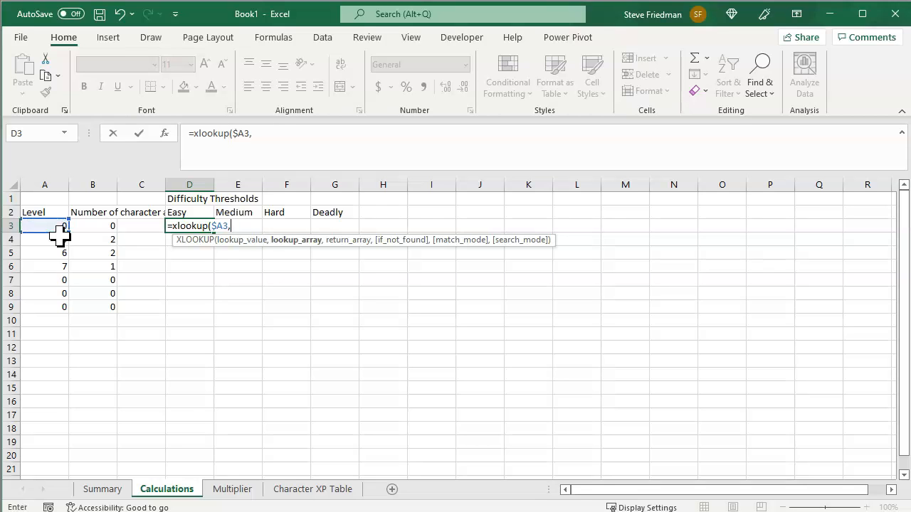
left_click(343, 489)
left_click(65, 185)
key("F4")
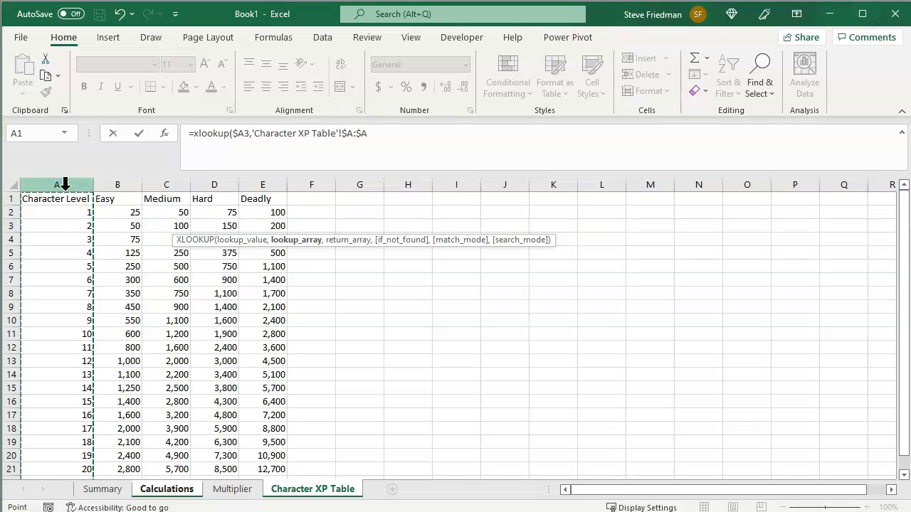
type(",")
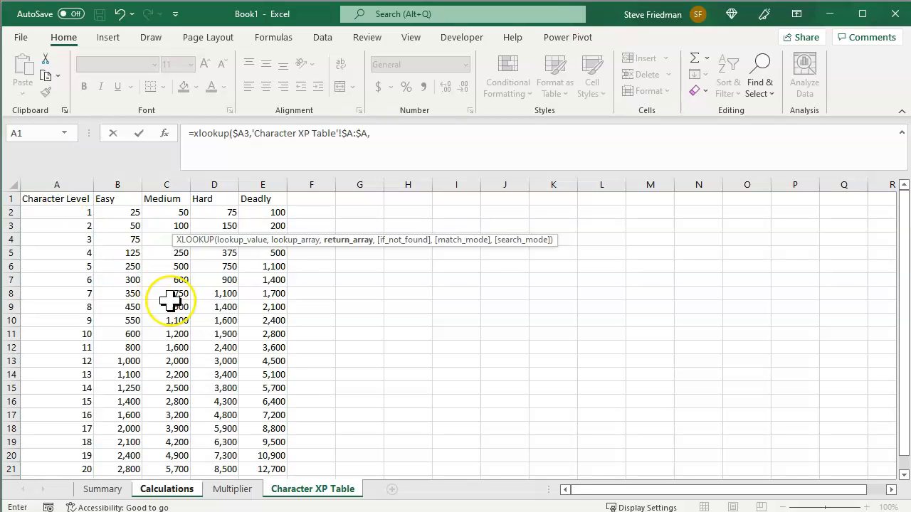
left_click(128, 184)
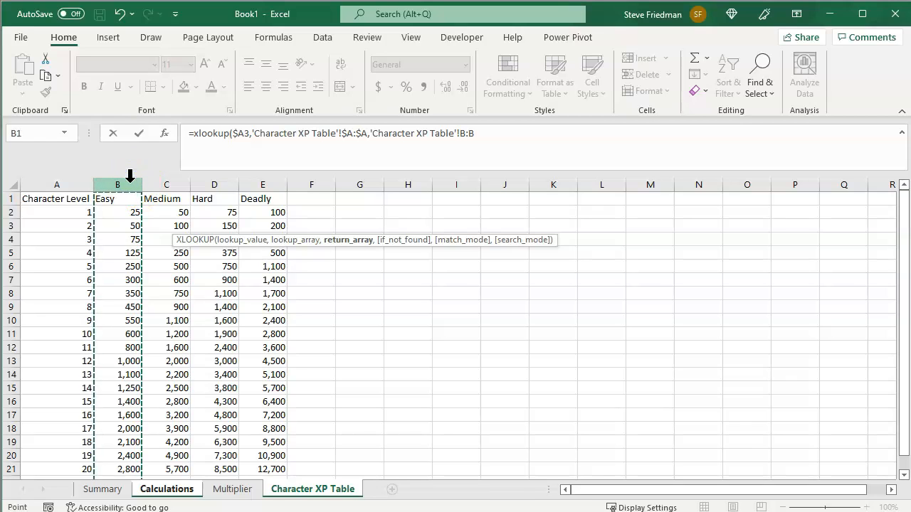
type(")")
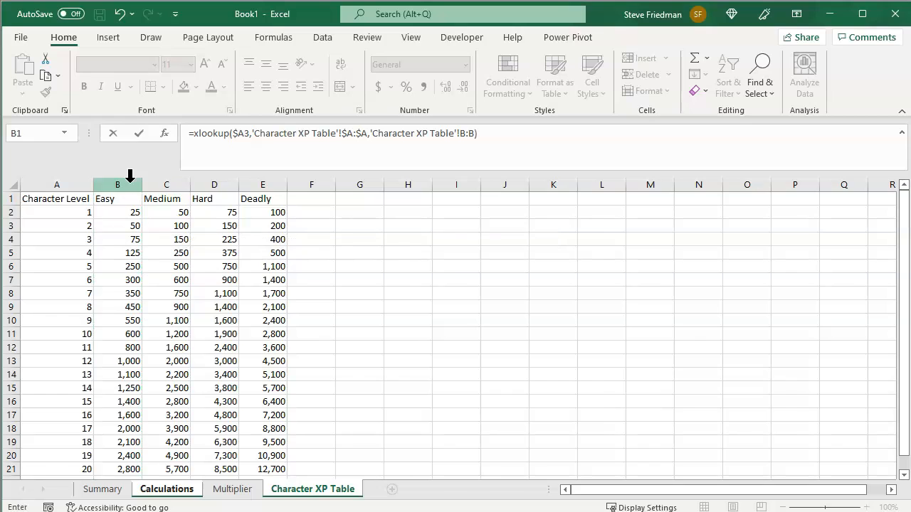
key("Return")
Step: Copy the D3 lookup formula down to row 9 and across to column G
key("Up")
key("shift+Down")
key("shift+Down")
key("shift+Down")
key("shift+Down")
key("shift+Down")
key("shift+Down")
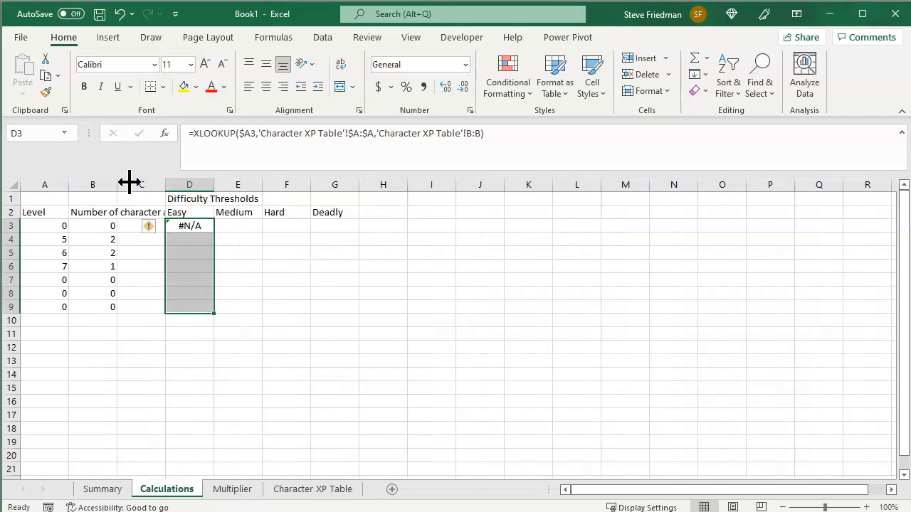
key("ctrl+d")
key("shift+Right")
key("shift+Right")
key("shift+Right")
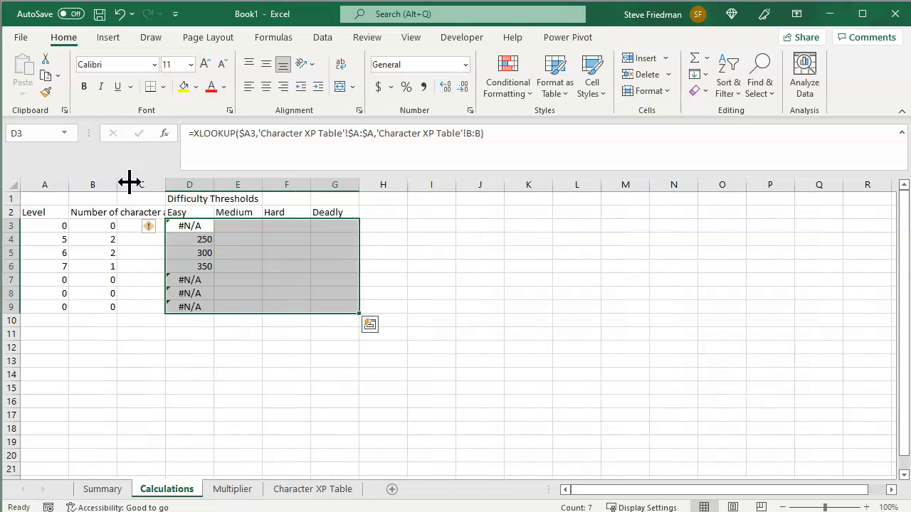
key("ctrl+r")
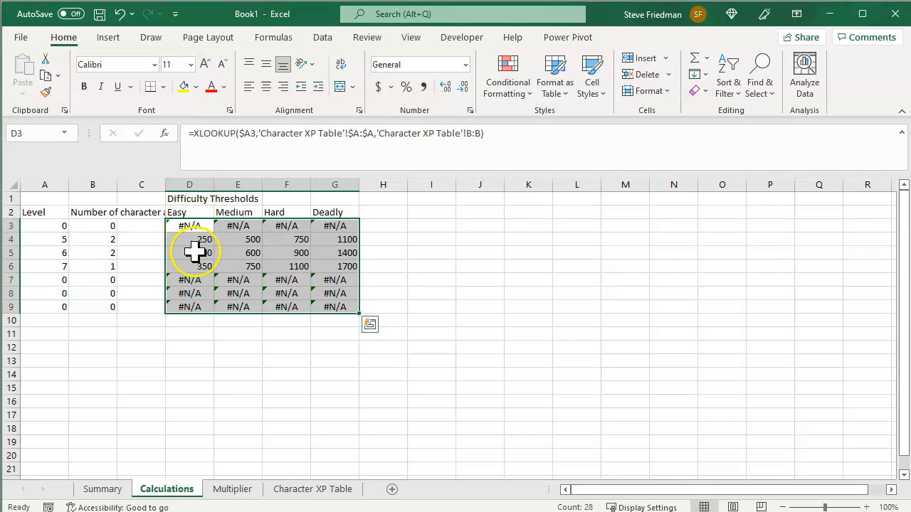
Step: Examine the lookup formula in D3 and the cell it references
left_click(196, 226)
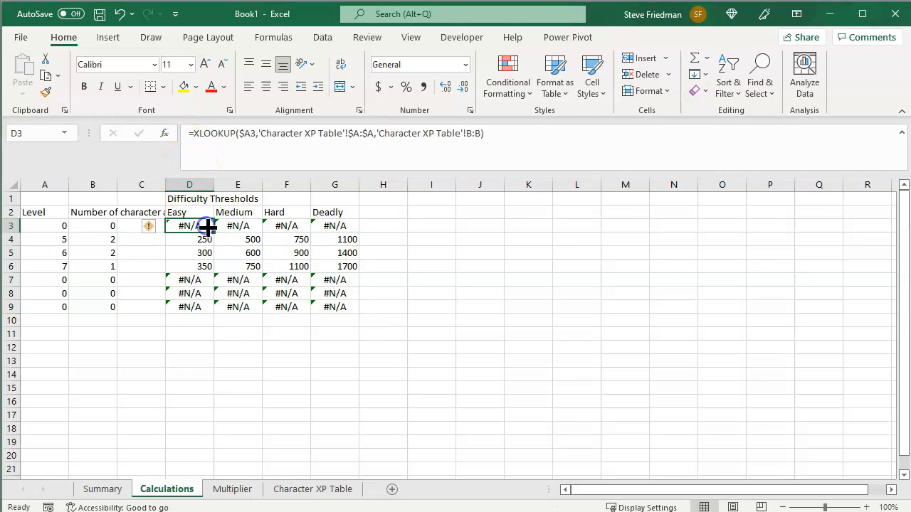
double_click(207, 226)
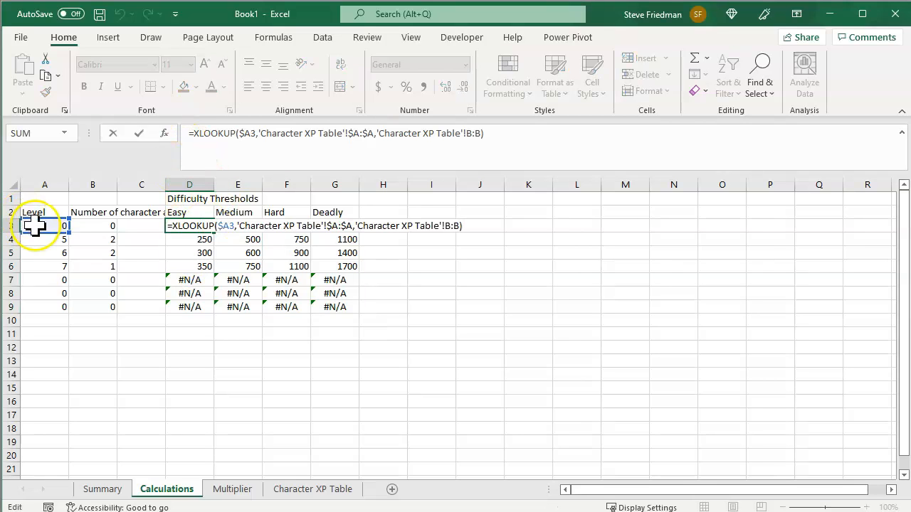
key("Escape")
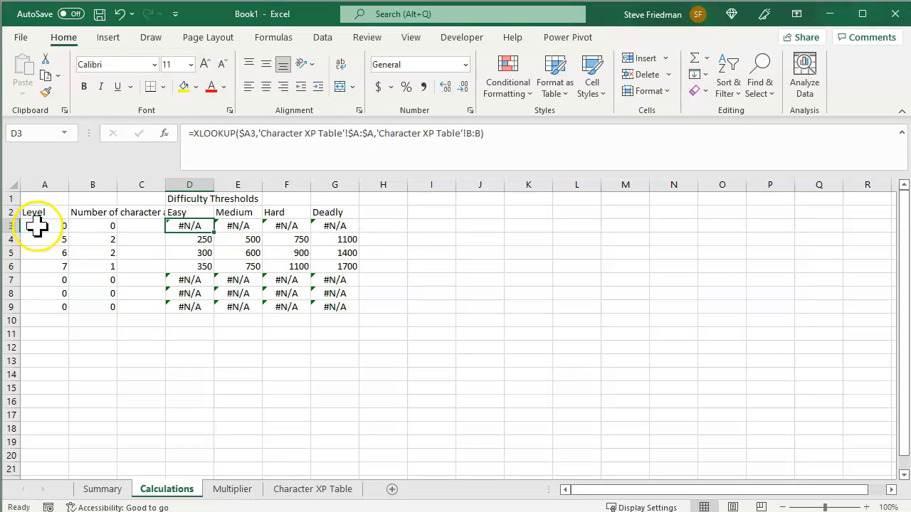
Step: Insert a blank row directly below the header row on the Character XP Table sheet
left_click(313, 490)
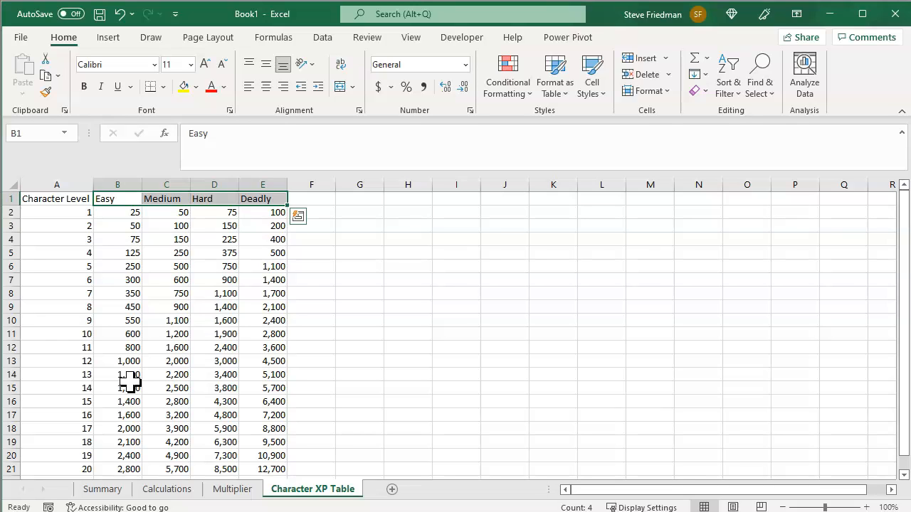
left_click(15, 212)
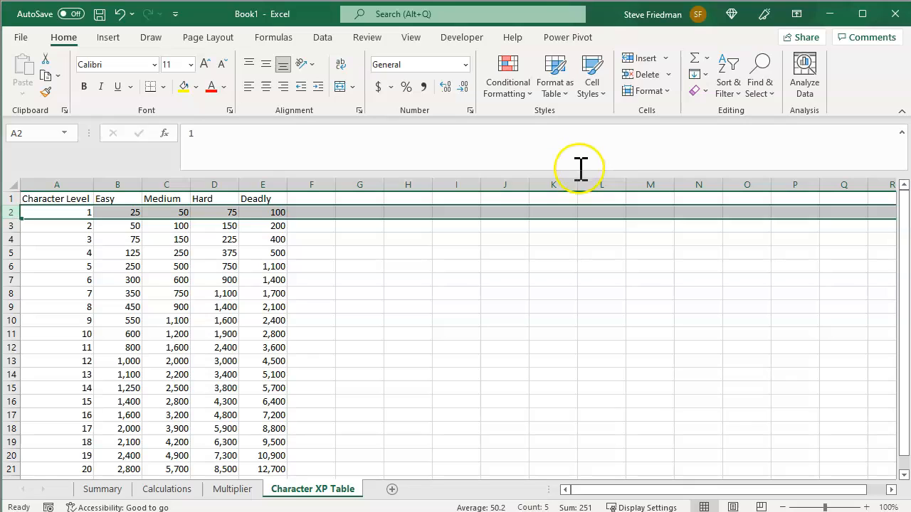
left_click(639, 58)
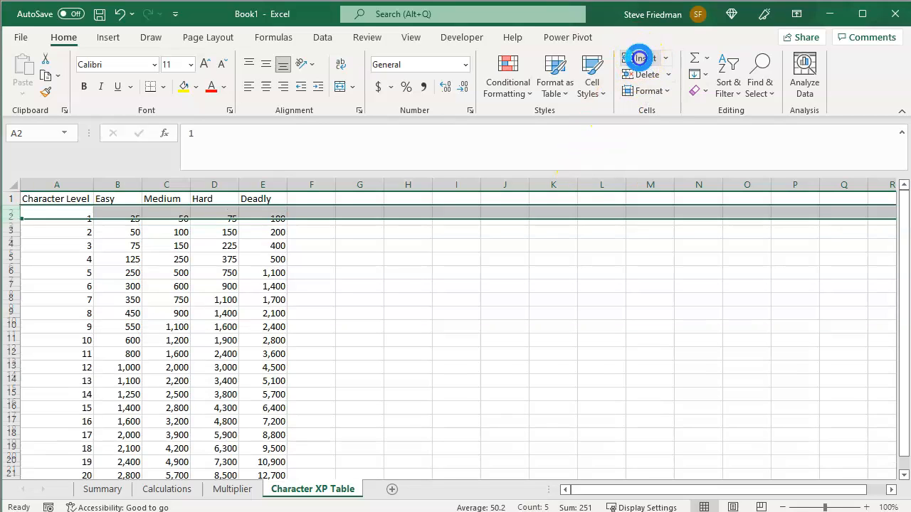
Step: Fill the new row with 0 for the character level and for the Easy, Medium, Hard and Deadly thresholds
left_click(66, 210)
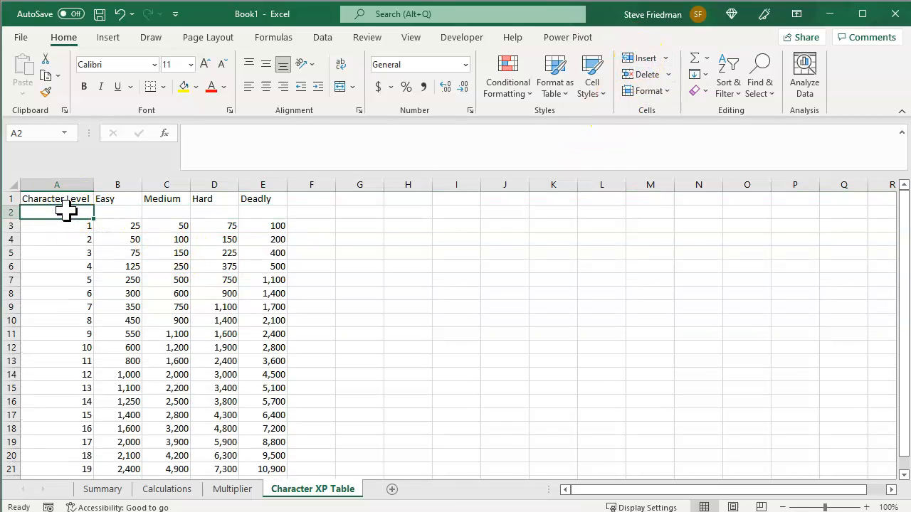
type("0")
key("Tab")
type("0")
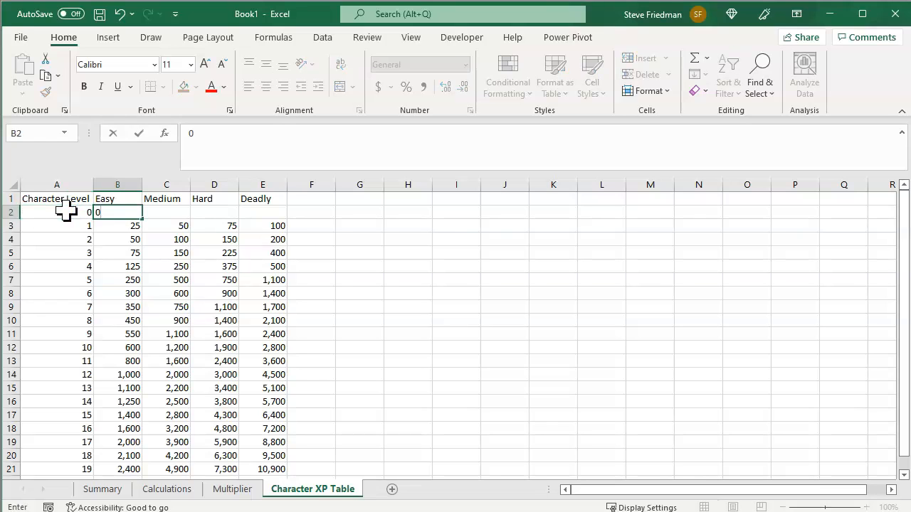
key("shift+Right")
key("shift+Right")
key("shift+Right")
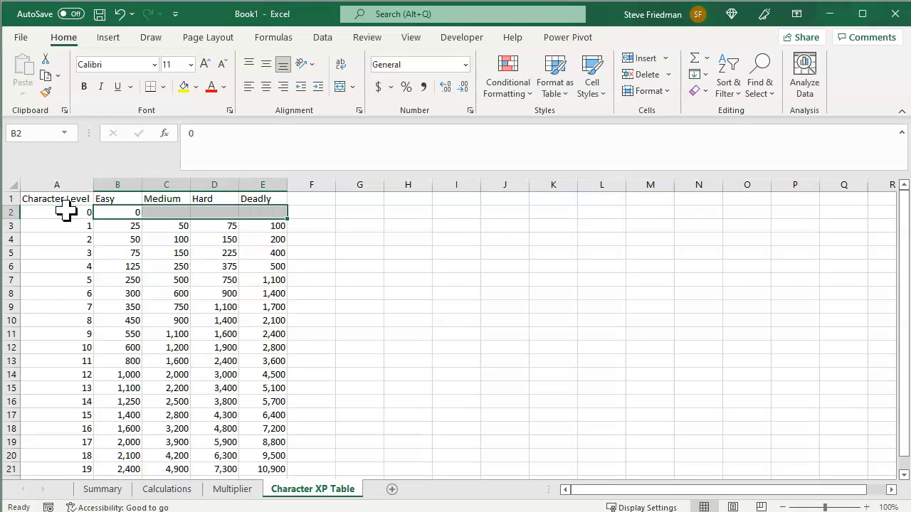
key("ctrl+r")
Step: On the Calculations sheet, enter "Difficulty Totals" in I1 and copy the Easy to Deadly headers from D2:G2 to I2:L2
left_click(174, 491)
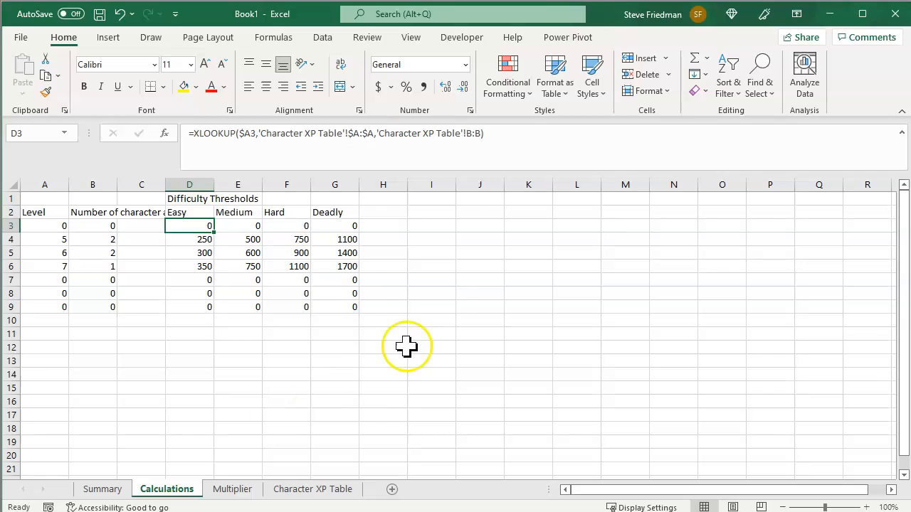
left_click(432, 203)
type("Difficulty Totals")
key("Return")
left_click_drag(178, 212, 335, 212)
key("ctrl+c")
left_click(427, 214)
key("ctrl+v")
Step: In I3, enter the formula =D3*$B3 to multiply the Easy threshold by the number of characters
left_click(426, 226)
key("Escape")
type("=")
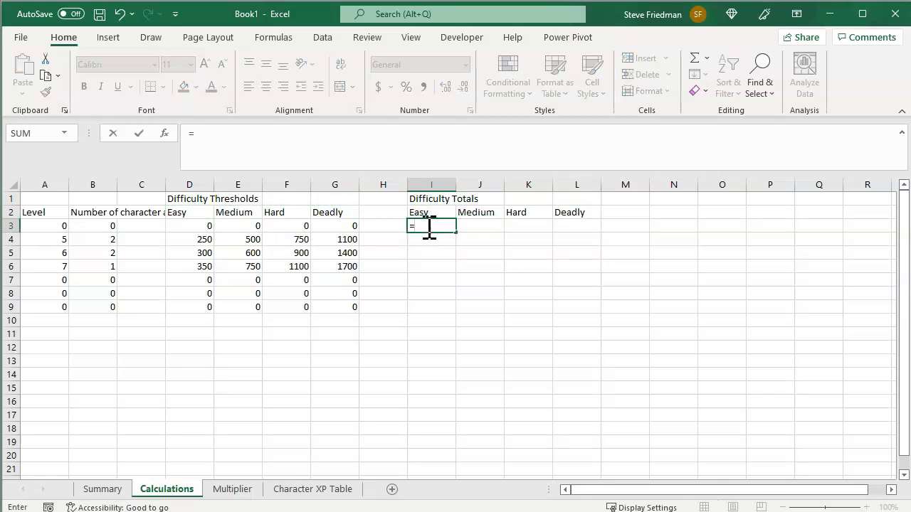
left_click(199, 226)
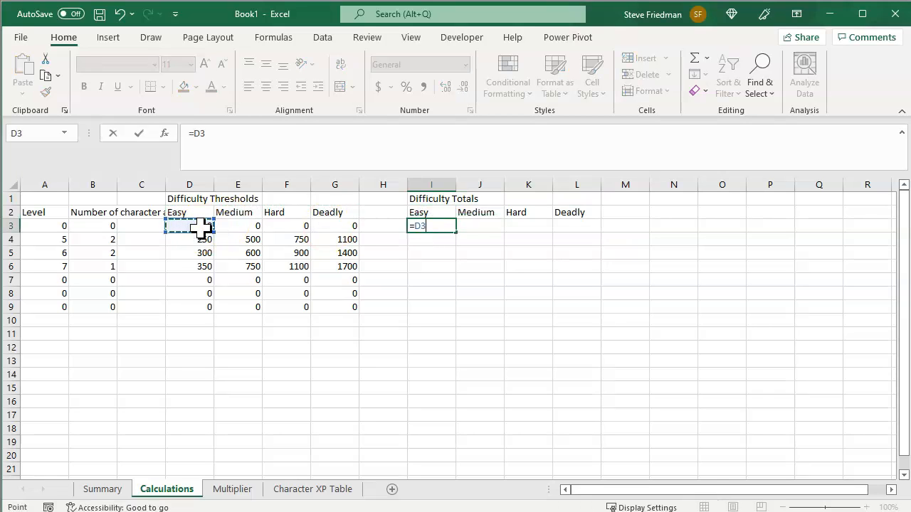
type("*")
left_click(91, 226)
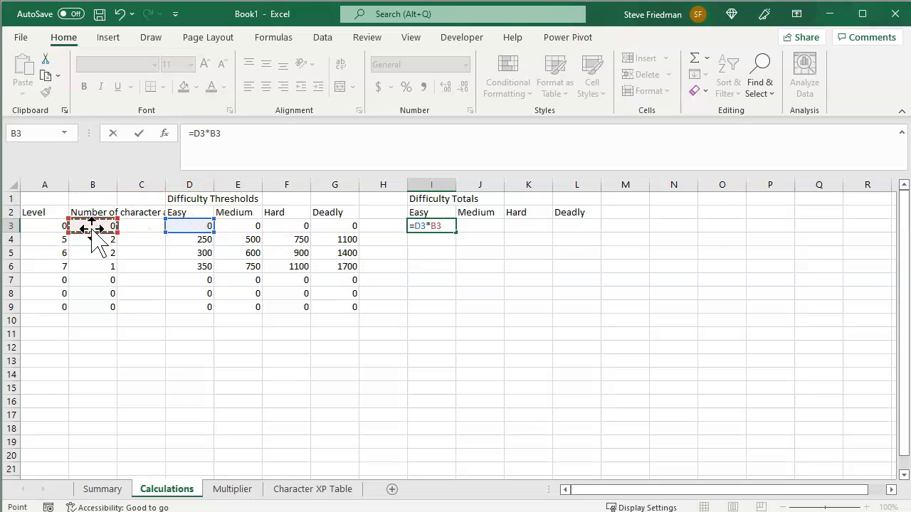
key("F4")
key("F4")
key("F4")
key("Return")
Step: Copy the I3 multiplication formula down to row 9 and across to column L
key("Up")
key("shift+Down")
key("shift+Down")
key("shift+Down")
key("shift+Down")
key("shift+Down")
key("shift+Down")
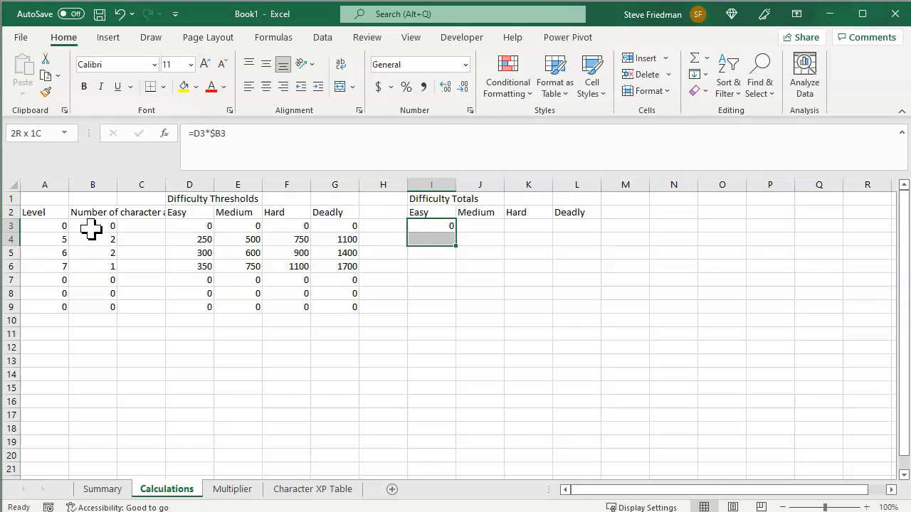
key("ctrl+d")
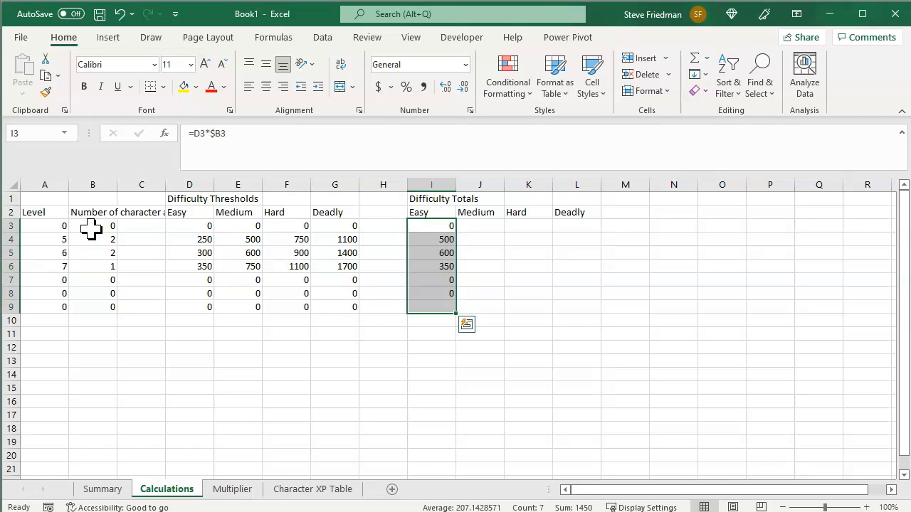
key("shift+Right")
key("shift+Right")
key("ctrl+r")
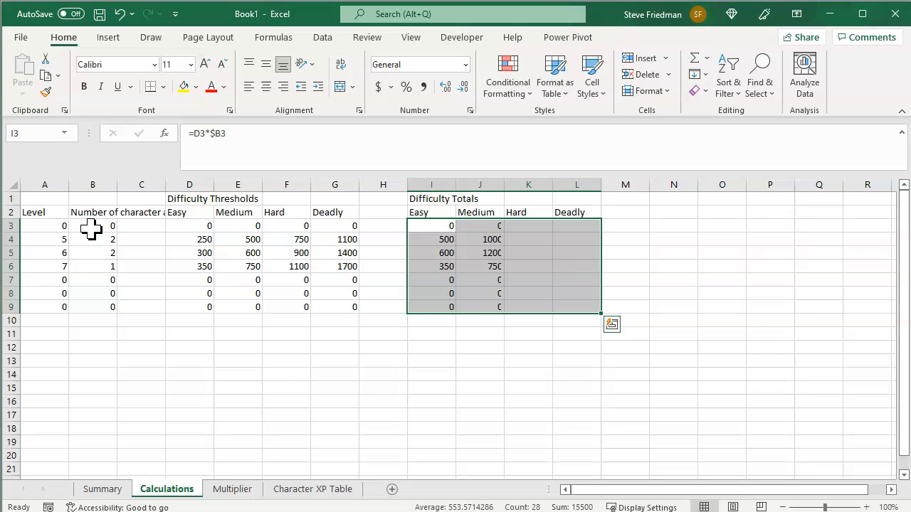
Step: Check which cells the Hard total formula in K4 references
left_click(533, 239)
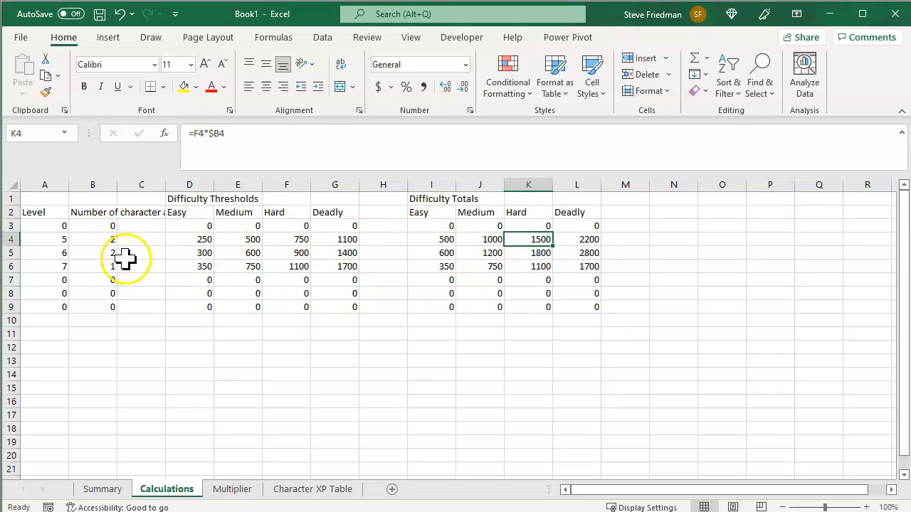
key("F2")
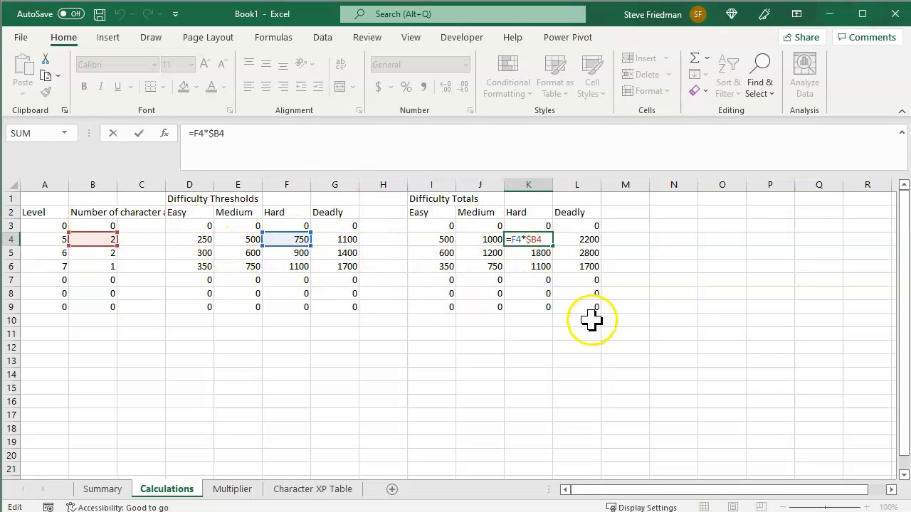
key("ctrl+Return")
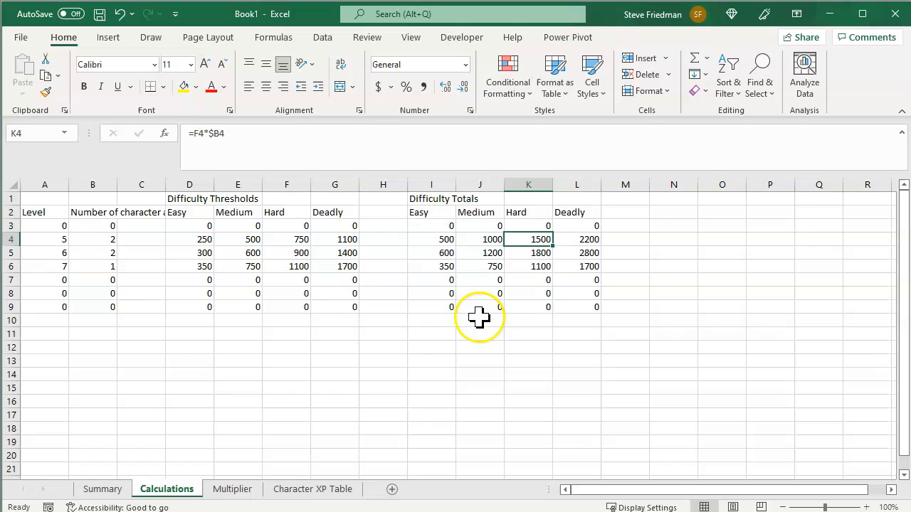
Step: Add a bold "Total" label in H11 and sum the Easy totals in I11 with =SUM(I3:I10)
left_click(388, 331)
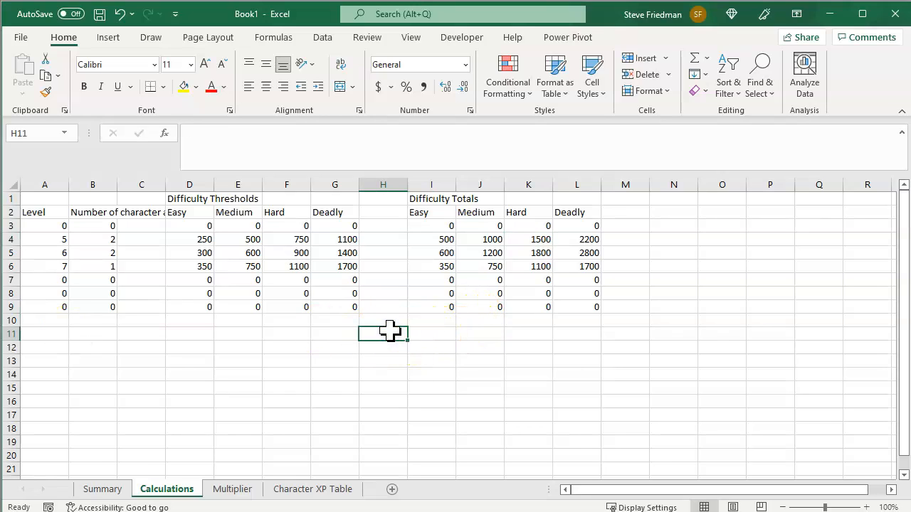
type("Total")
key("Tab")
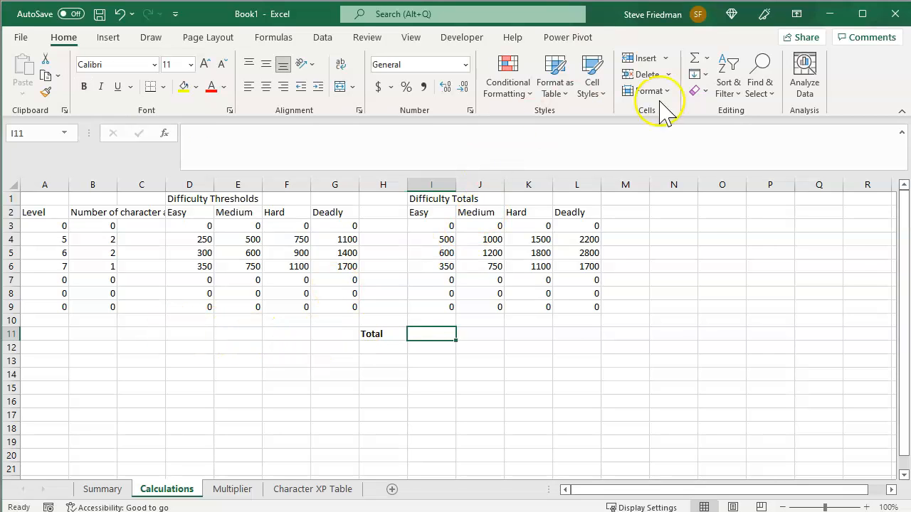
left_click(697, 63)
key("Tab")
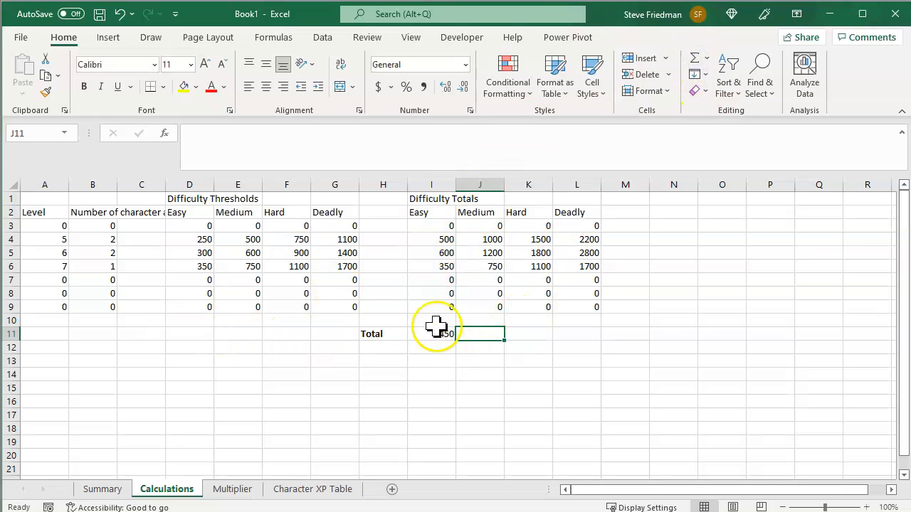
Step: Copy the I11 sum formula across to L11 and select cell A11
left_click_drag(437, 333, 562, 334)
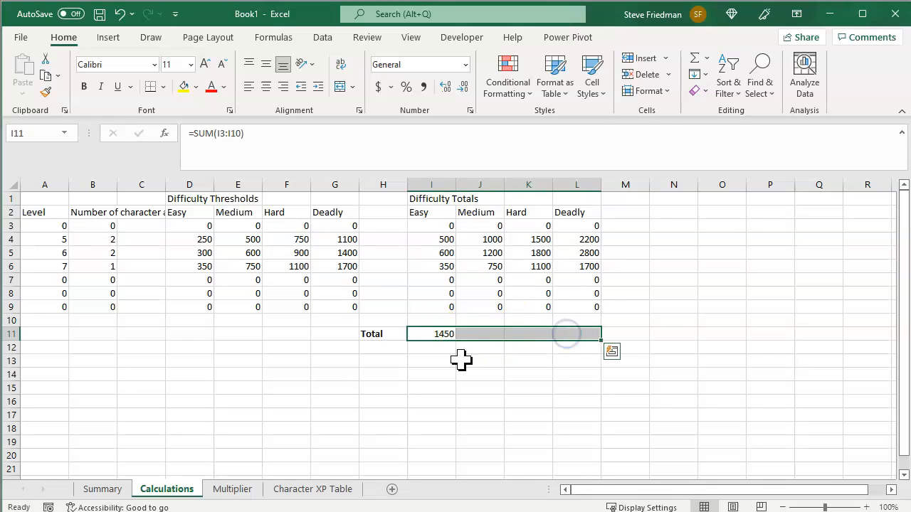
key("ctrl+r")
left_click(64, 346)
left_click(54, 333)
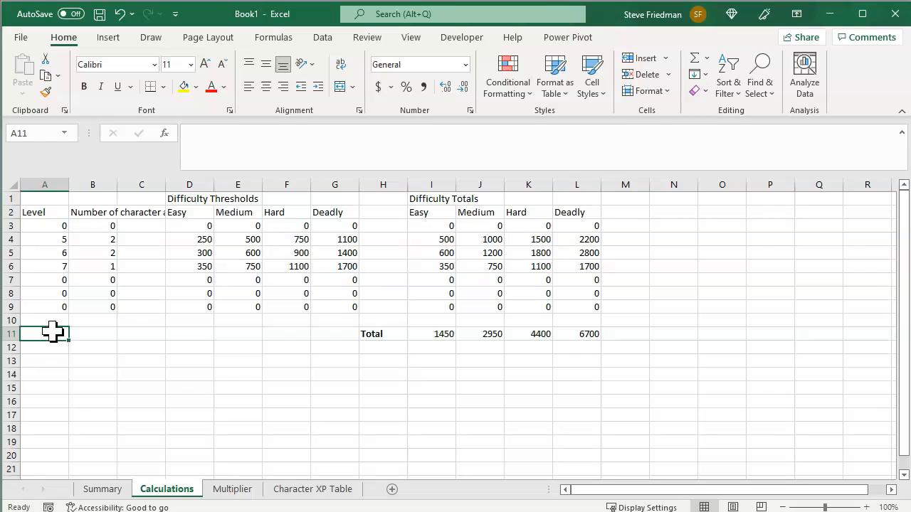
Step: Label A11 "Total" on the Calculations sheet and AutoSum the number of characters in B11
type("Total")
key("Tab")
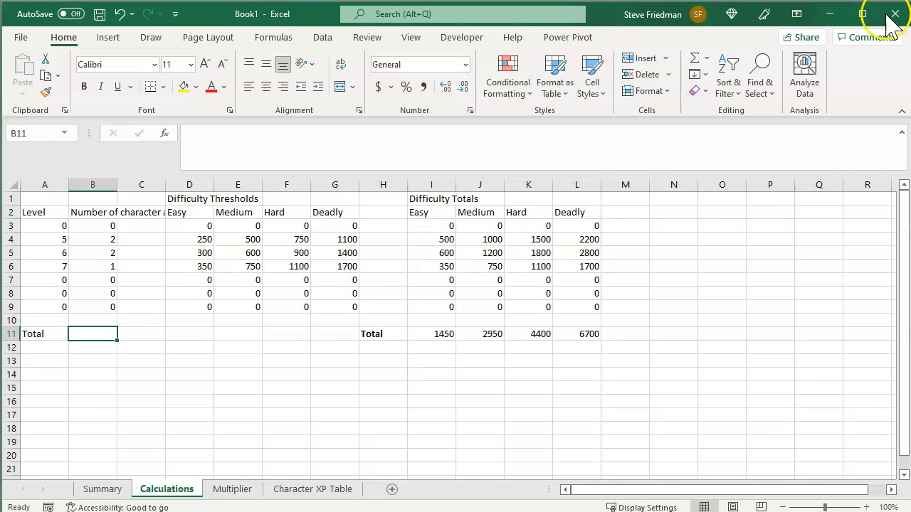
left_click(694, 59)
key("Tab")
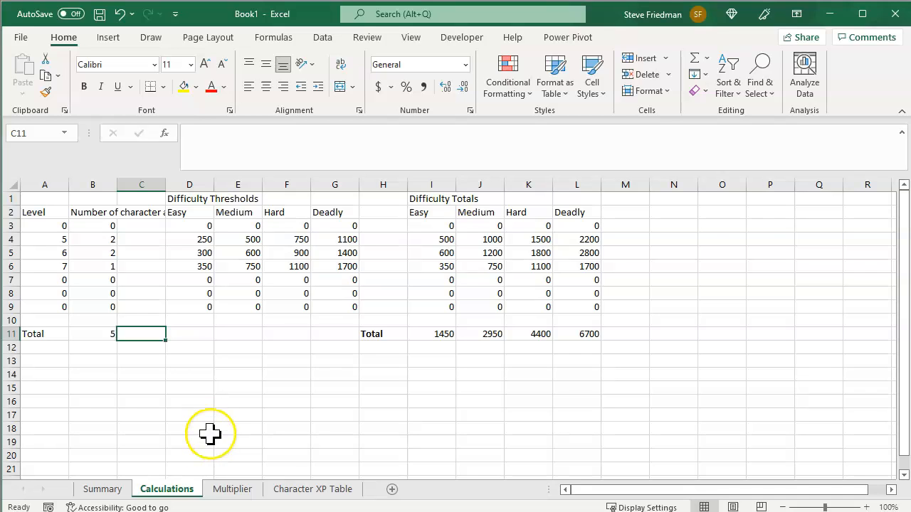
Step: Copy the Easy to Deadly headings from Calculations into Summary G2:J2 and title them "Difficulty Thresholds" in G1
left_click(104, 489)
key("ctrl+Page_Down")
left_click_drag(427, 212, 592, 212)
key("ctrl+c")
left_click(102, 489)
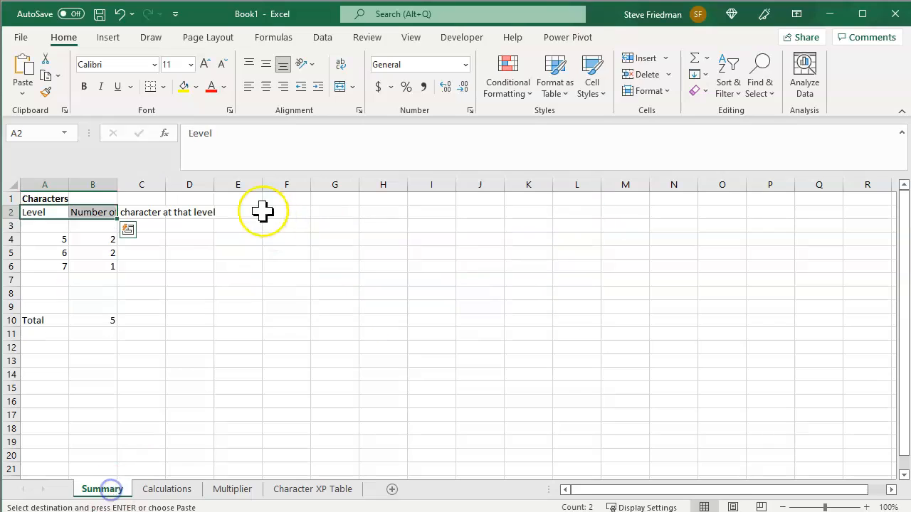
left_click(320, 212)
key("ctrl+v")
left_click(315, 199)
type("Difficulty Thresholds")
key("Return")
key("Return")
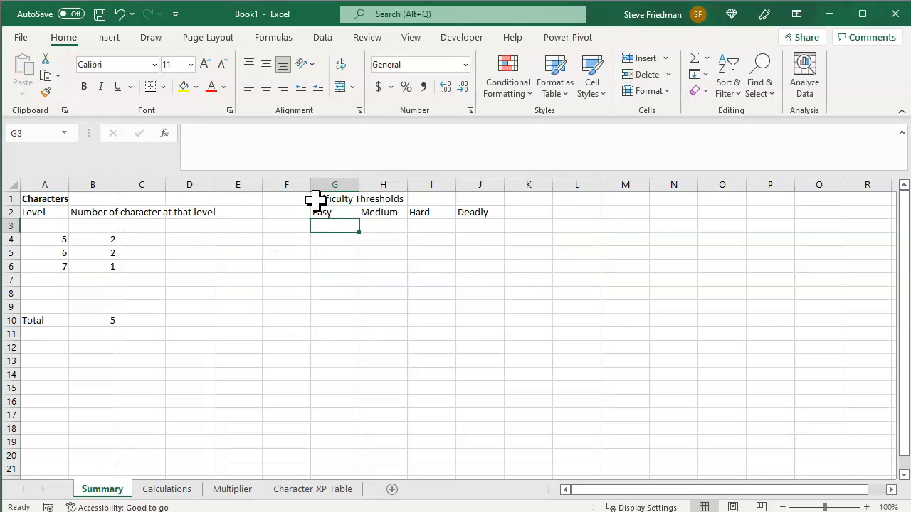
Step: Link Summary G3 to the Easy total with =Calculations!I11 and fill the formula across to J3
type("=")
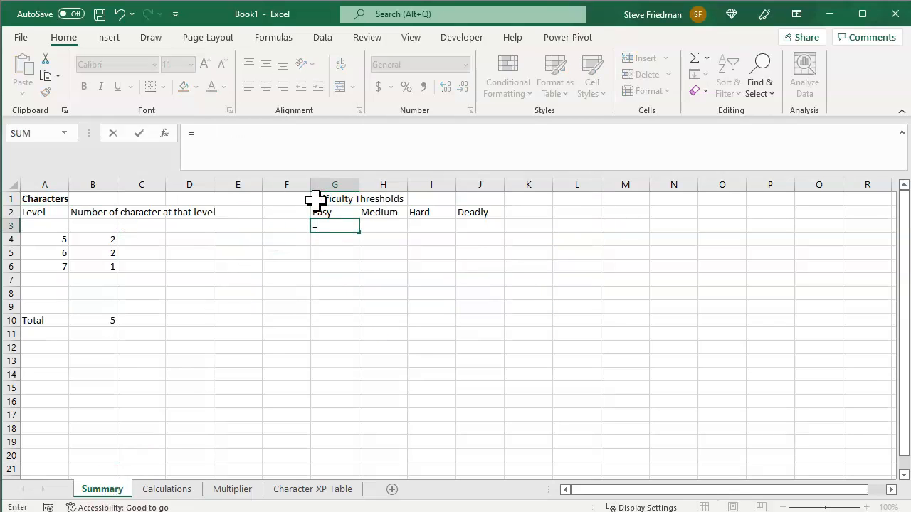
left_click(178, 489)
left_click(431, 334)
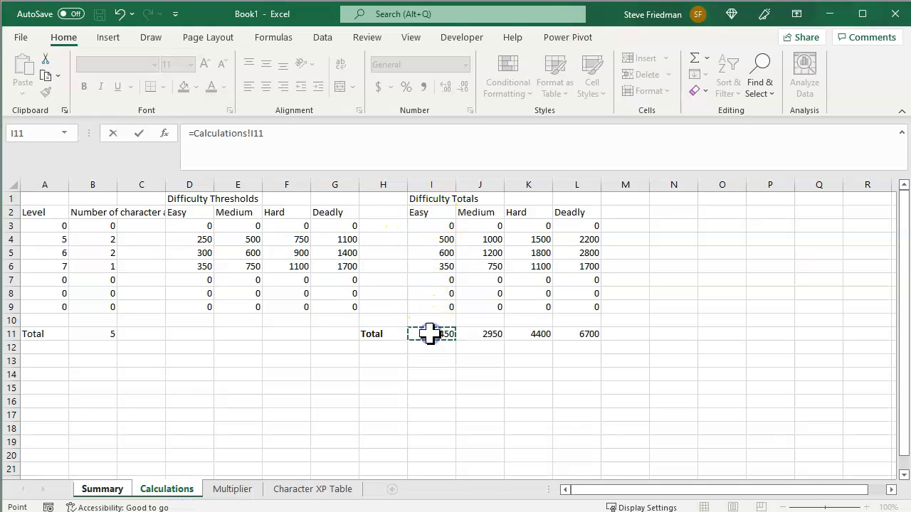
key("Tab")
key("Left")
key("shift+Right")
key("shift+Right")
key("shift+Right")
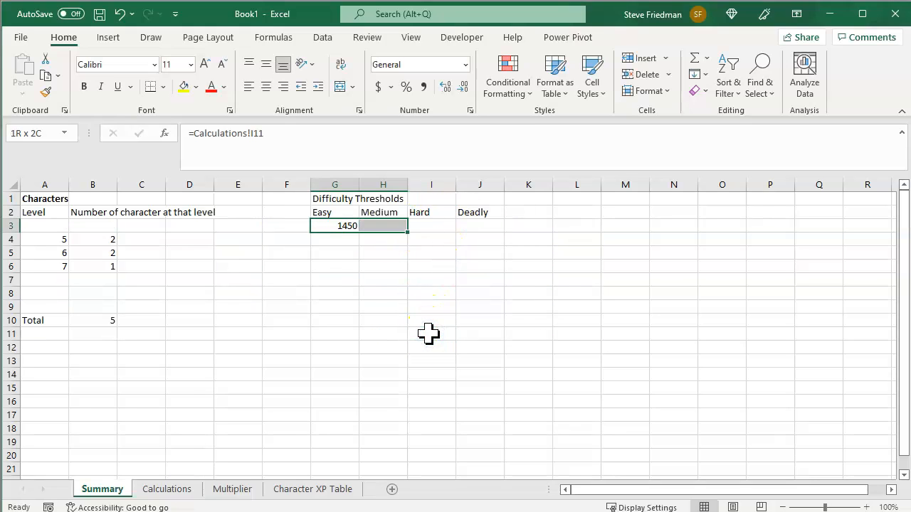
key("ctrl+r")
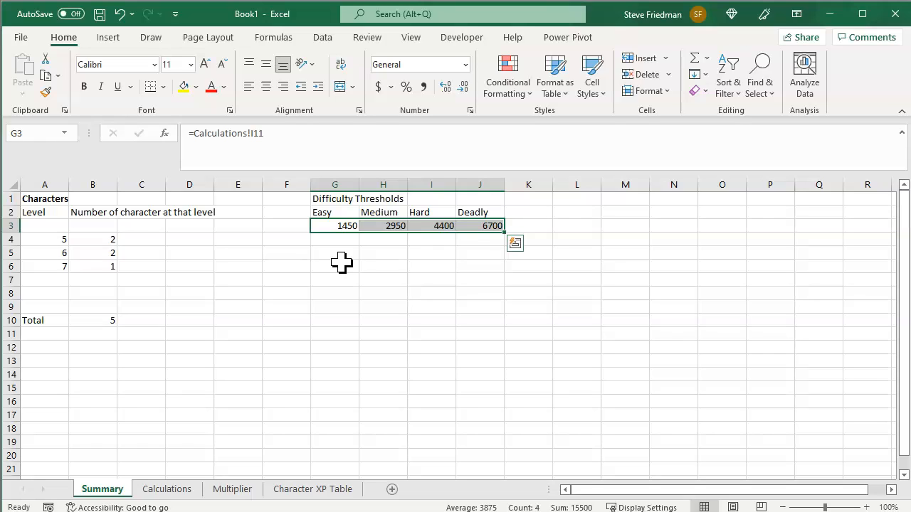
left_click(347, 277)
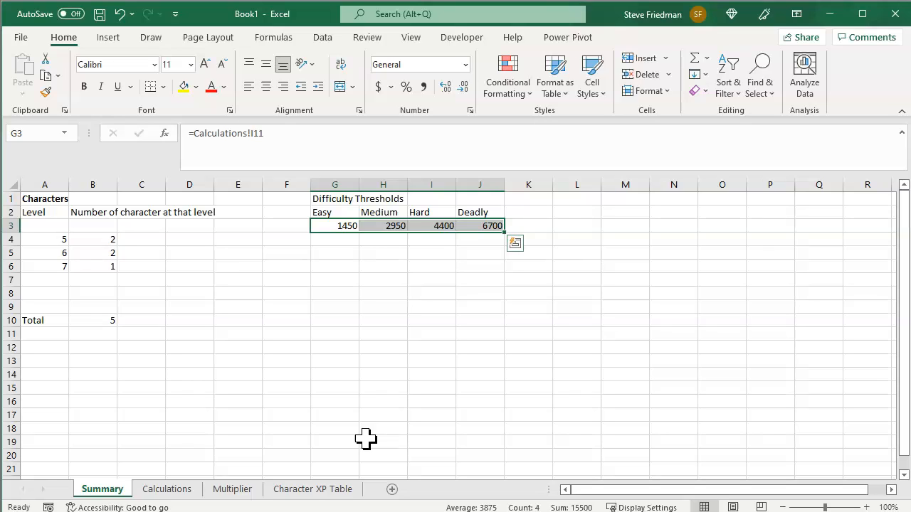
left_click(336, 226)
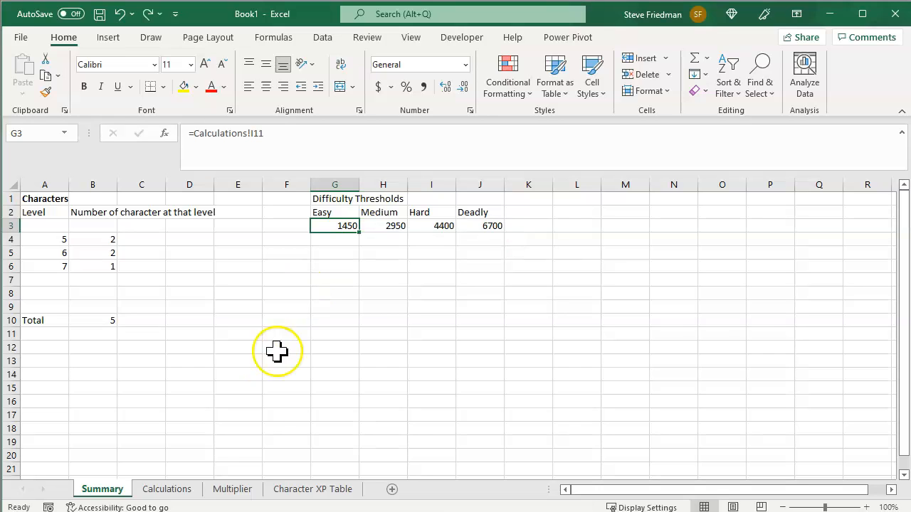
Step: Copy the numbers 1 to 14 from Multiplier A2:A15 into the Summary sheet starting at F7
left_click(246, 485)
left_click_drag(51, 211, 56, 387)
key("ctrl+c")
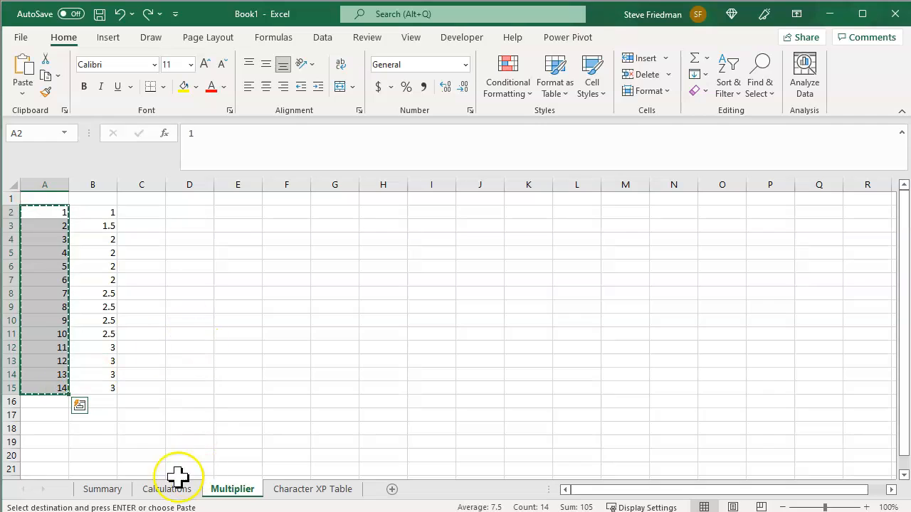
left_click(105, 488)
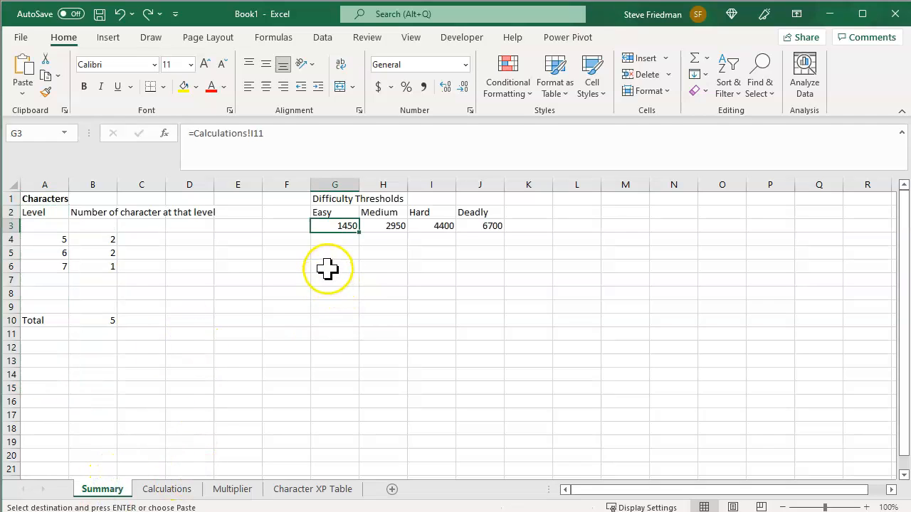
left_click(287, 278)
key("ctrl+v")
Step: Copy the Easy, Medium, Hard and Deadly headings from G2:J2 into G6:J6
left_click_drag(340, 212, 481, 210)
key("ctrl+c")
left_click(335, 265)
key("ctrl+v")
Step: Enter =G$3/XLOOKUP($F7,Multiplier!$A:$A,Multiplier!$B:$B) in Summary cell G7
left_click(342, 283)
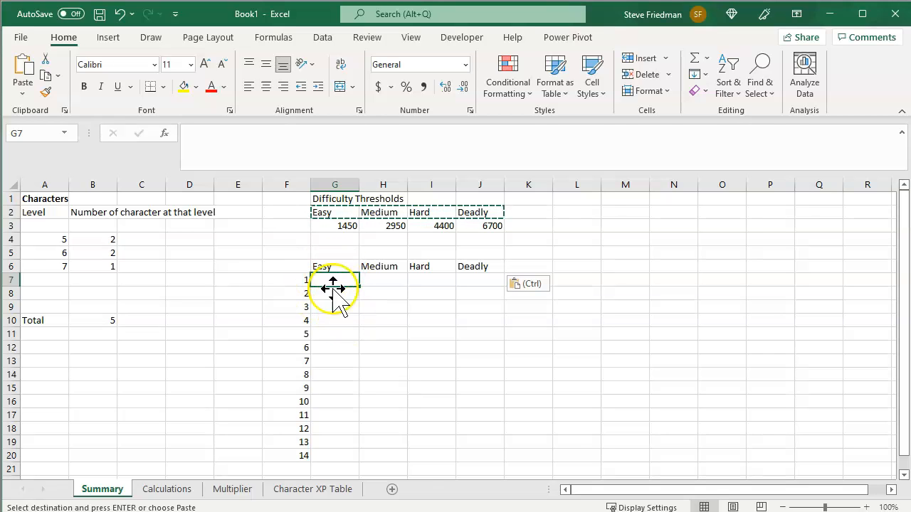
type("=")
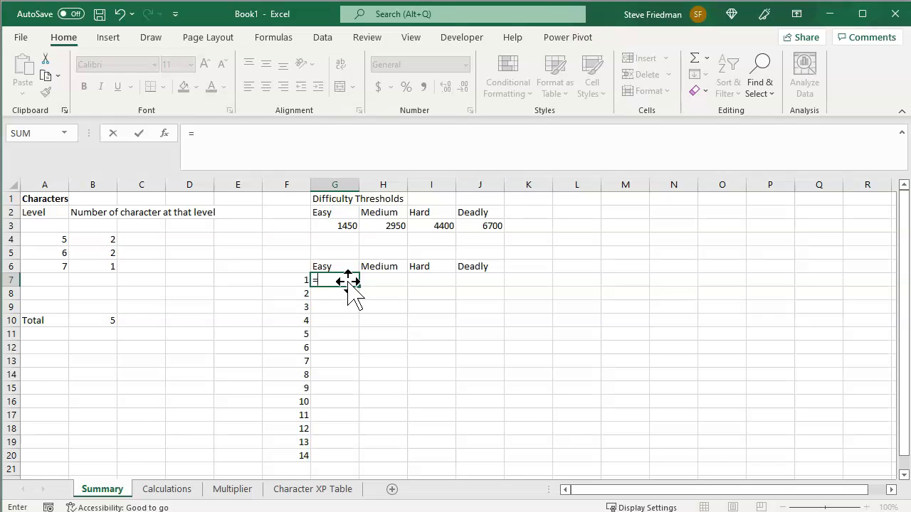
left_click(343, 225)
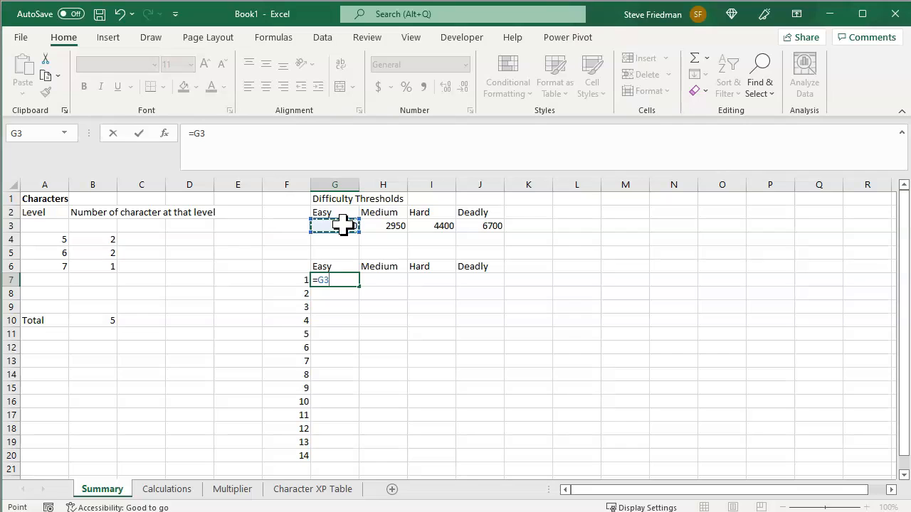
key("F4")
key("F4")
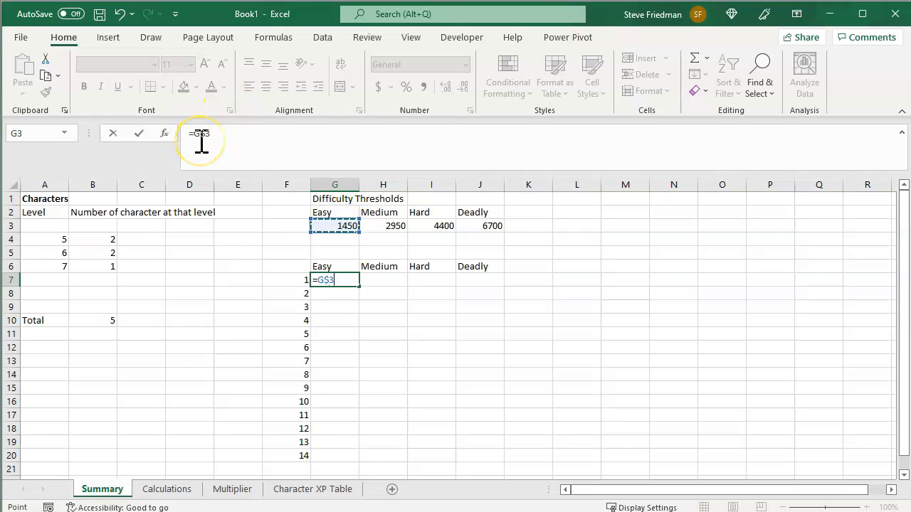
type("/xlookup")
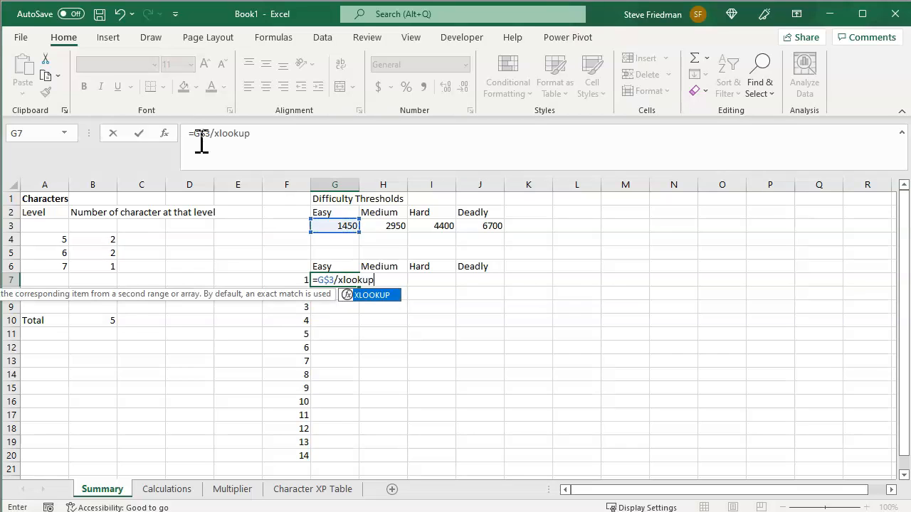
type("(")
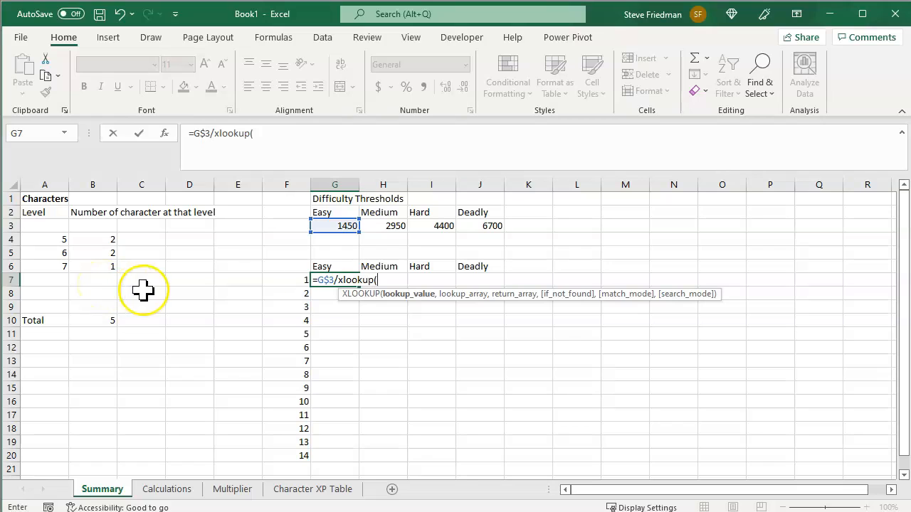
left_click(291, 280)
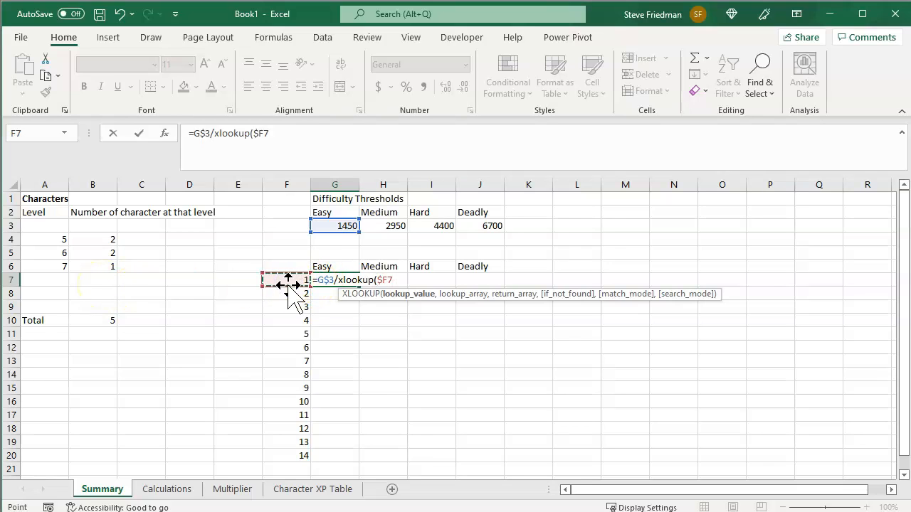
type(",")
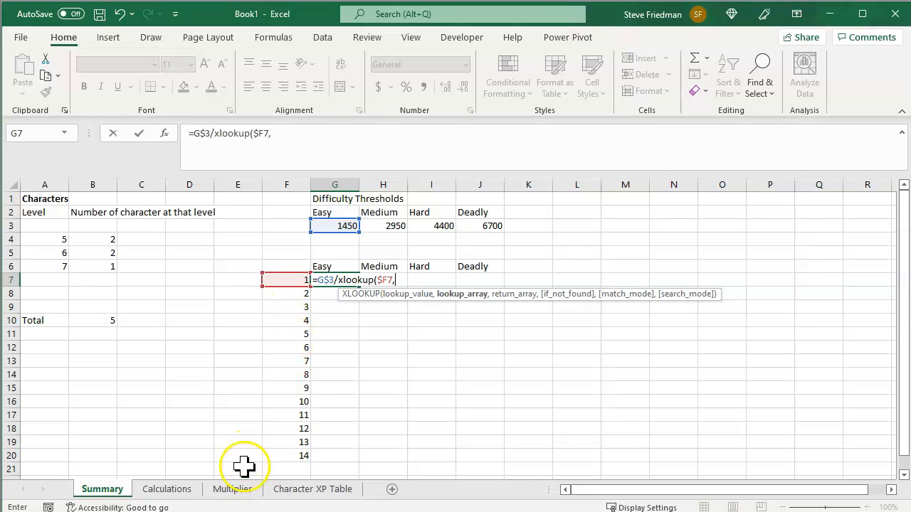
left_click(235, 489)
left_click(41, 178)
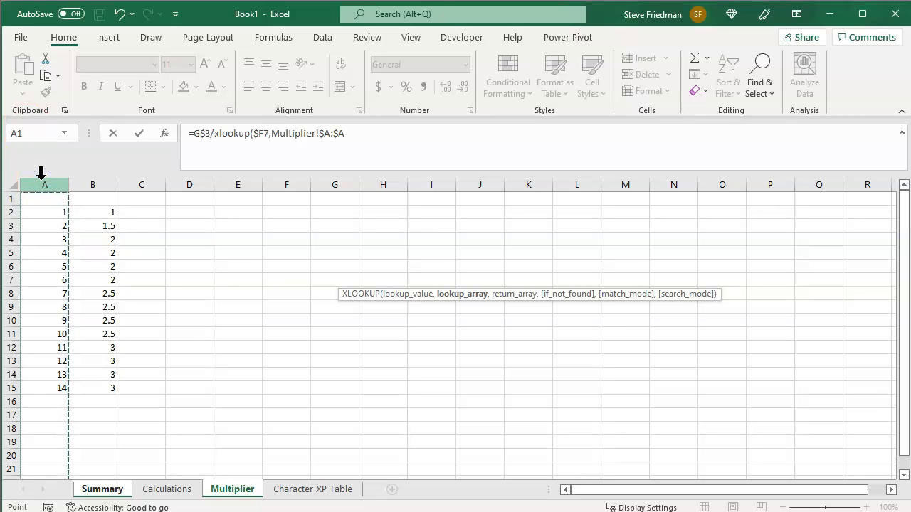
type(",")
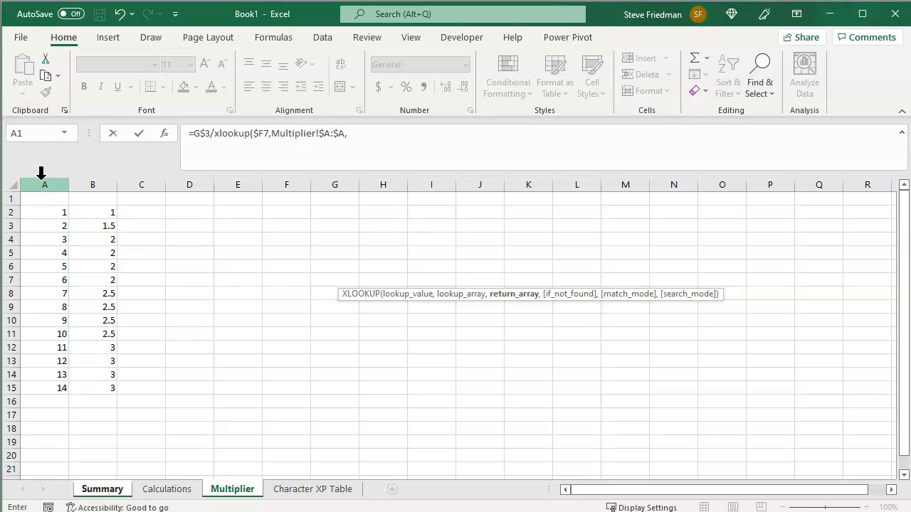
left_click(84, 179)
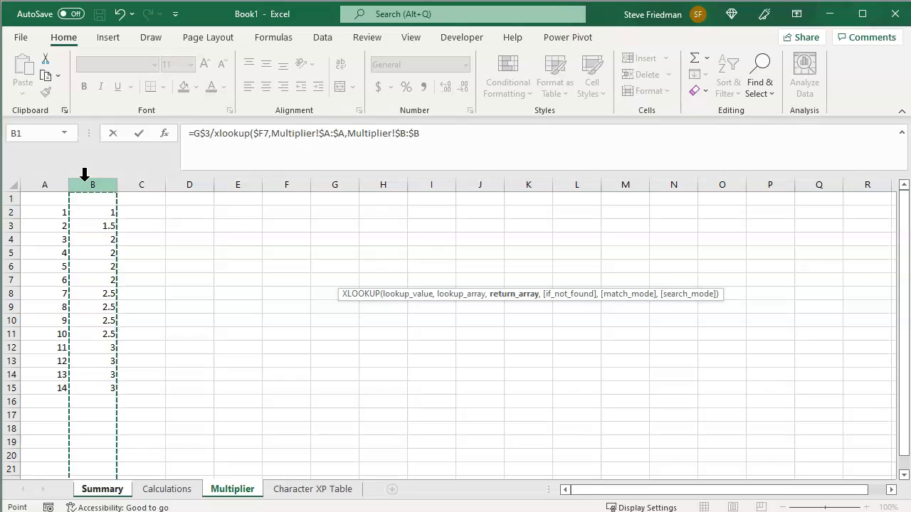
type(")")
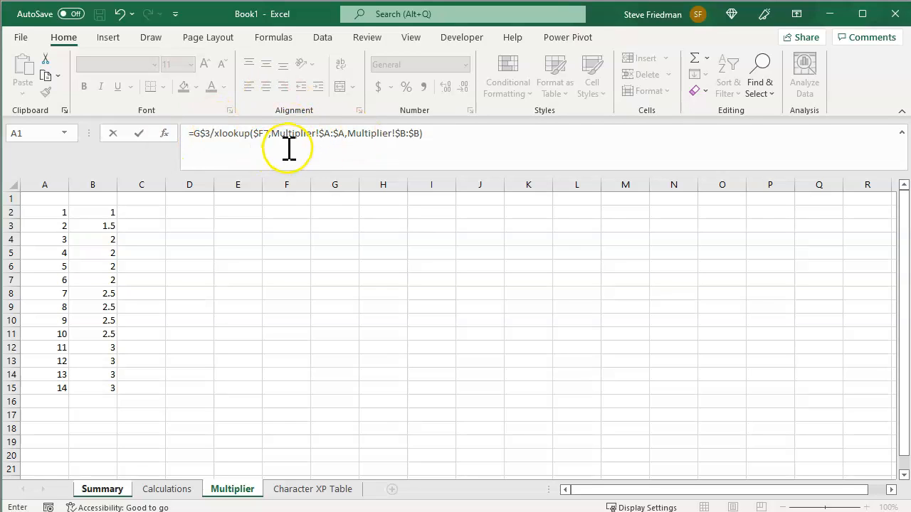
key("Return")
Step: Fill the G7 threshold formula down to row 20 and across to column J
left_click_drag(337, 283, 354, 455)
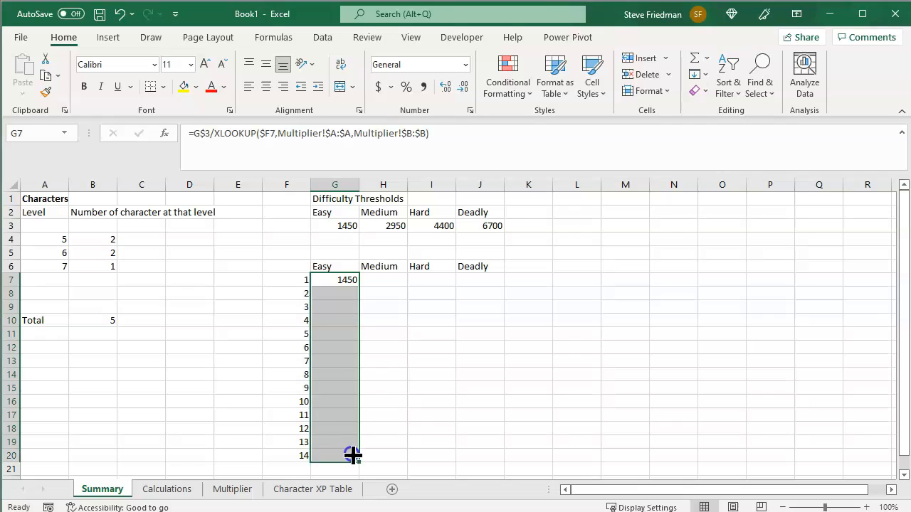
key("ctrl+d")
key("shift+Right")
key("shift+Right")
key("shift+Right")
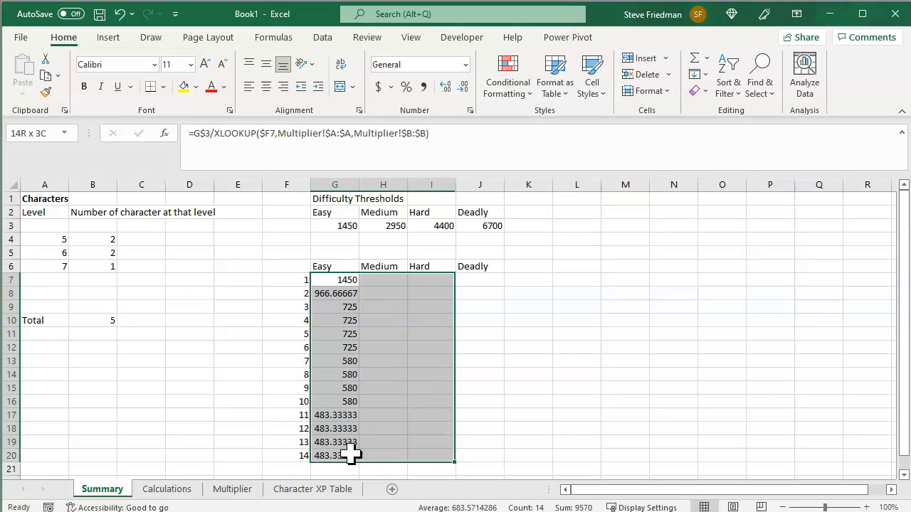
key("ctrl+r")
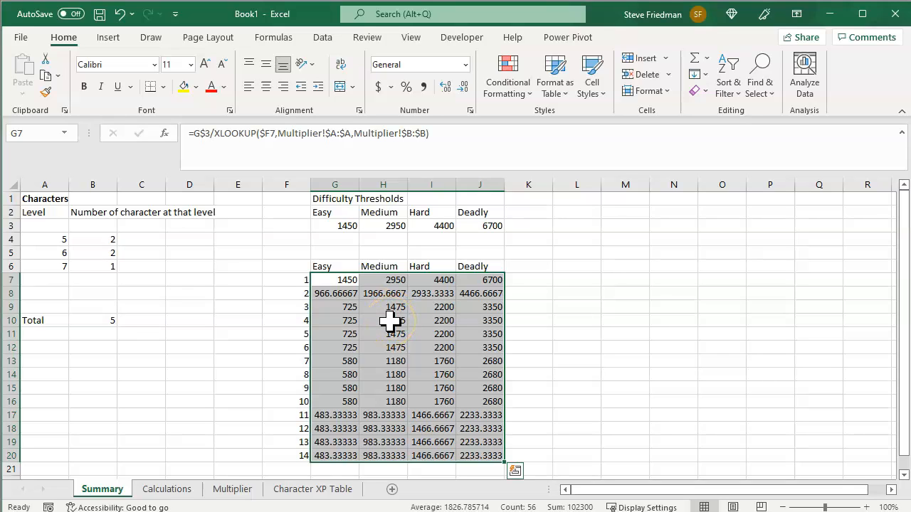
Step: Set the number of level 6 characters in B5 to 1
left_click(418, 318)
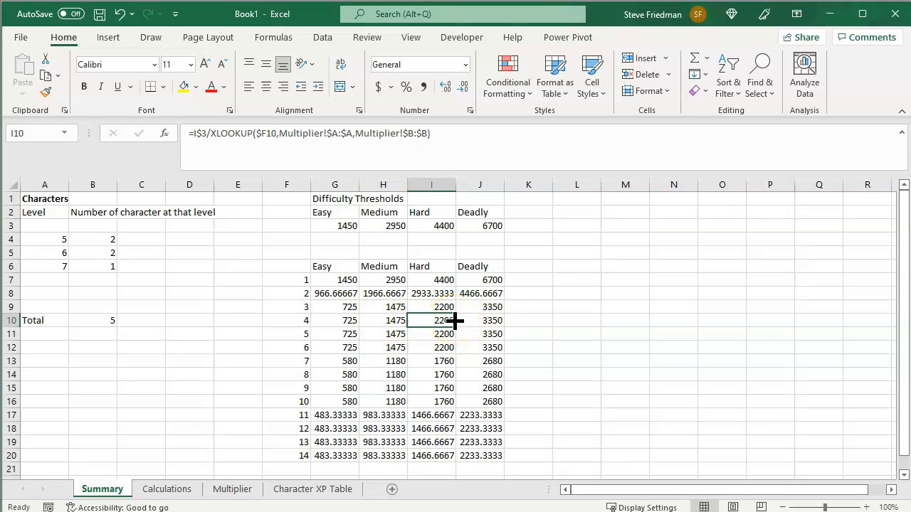
left_click(107, 251)
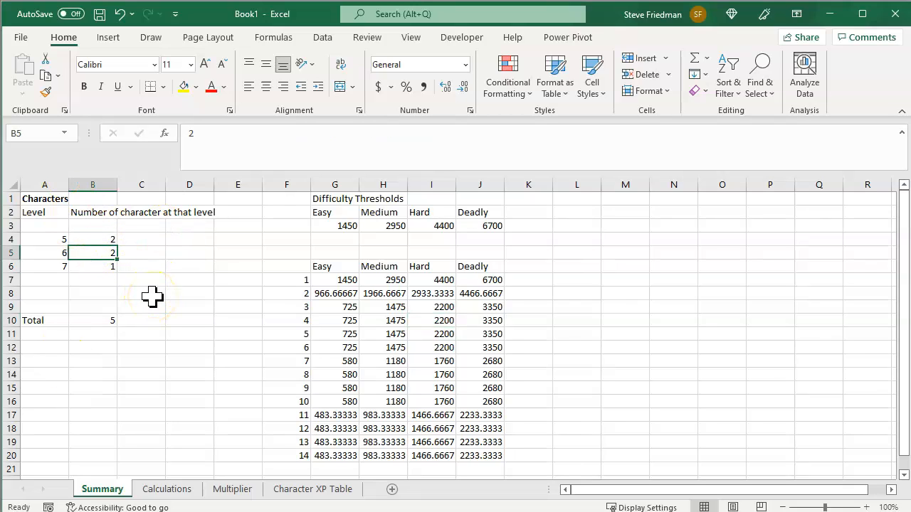
type("1")
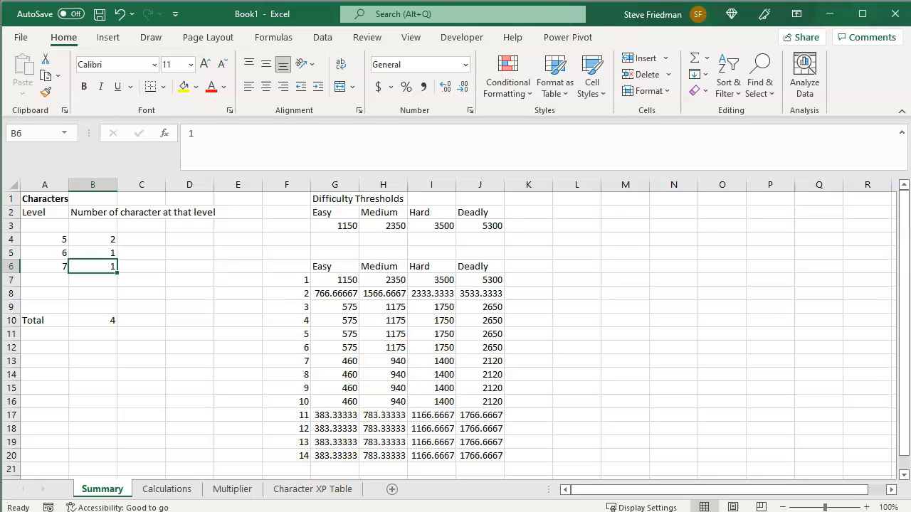
Step: Enter the label "Party size multiplier Adj." in cell A13 of the Calculations sheet
left_click(235, 489)
left_click(107, 225)
left_click(150, 280)
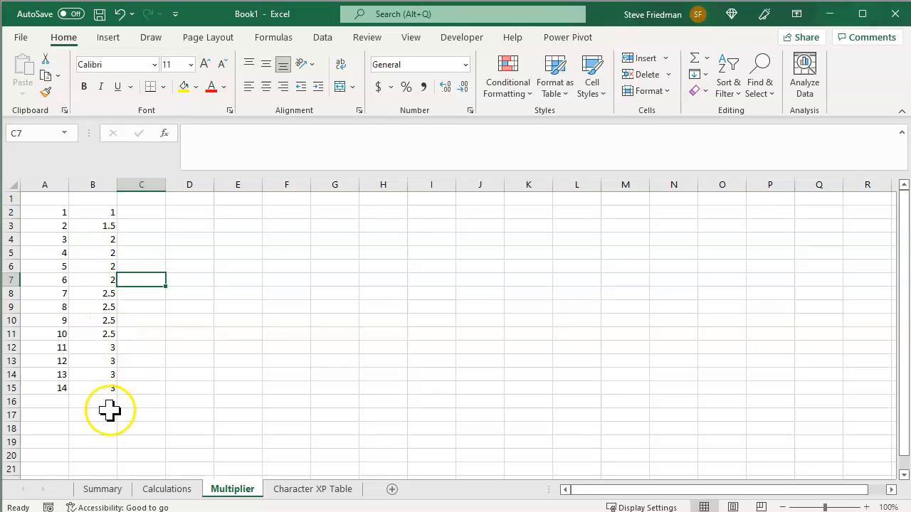
left_click(166, 490)
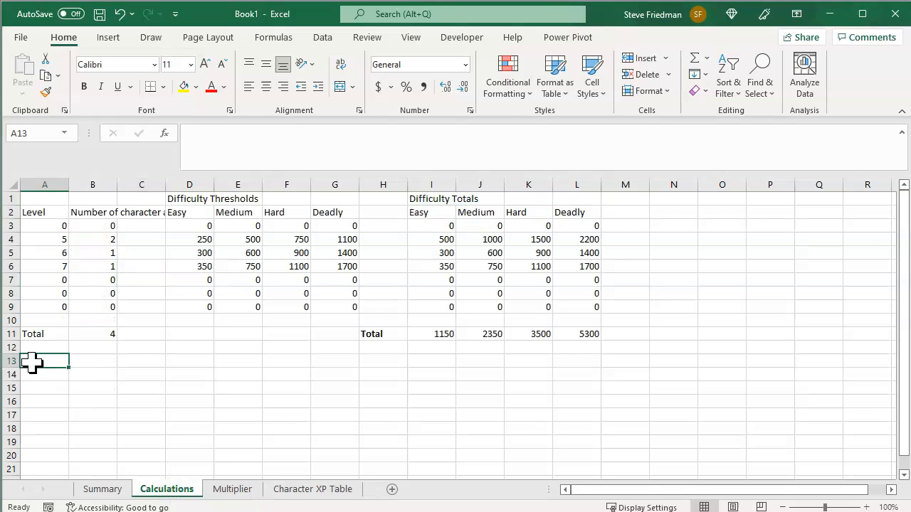
type("Party size multiplier Adj.")
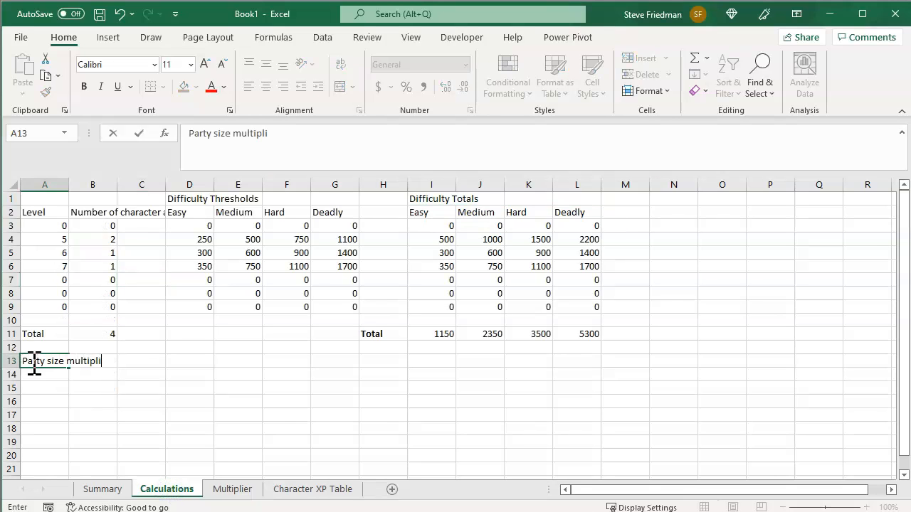
key("Tab")
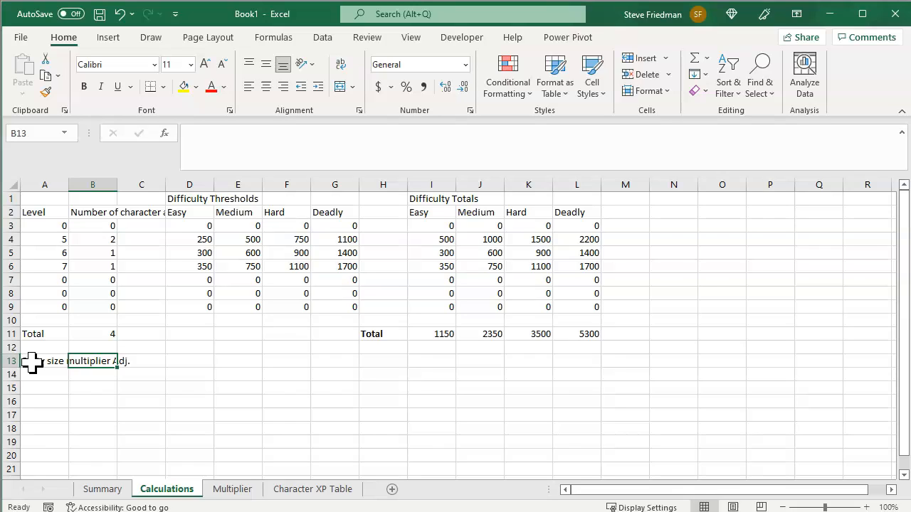
Step: Enter =IF(B11<3,.5,IF(B11>5,-.5,0)) in Calculations cell B13 as the party size adjustment
type("=if(")
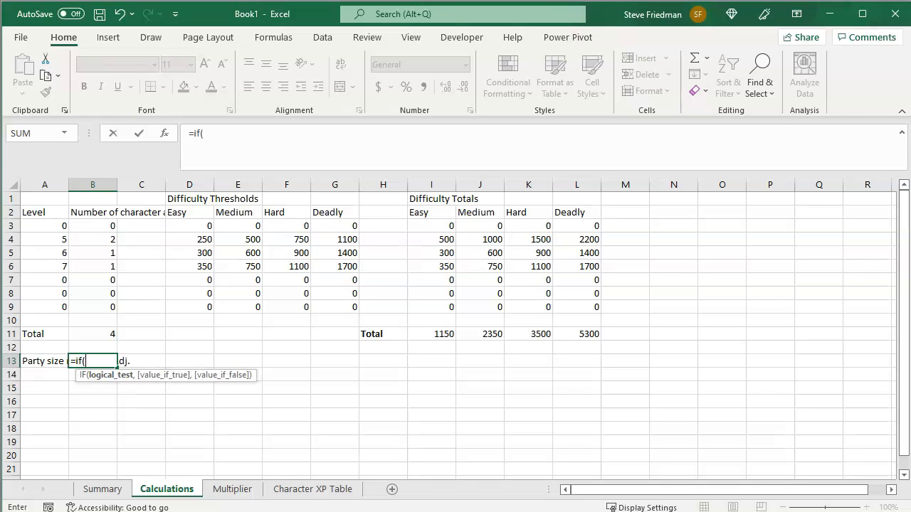
left_click(101, 334)
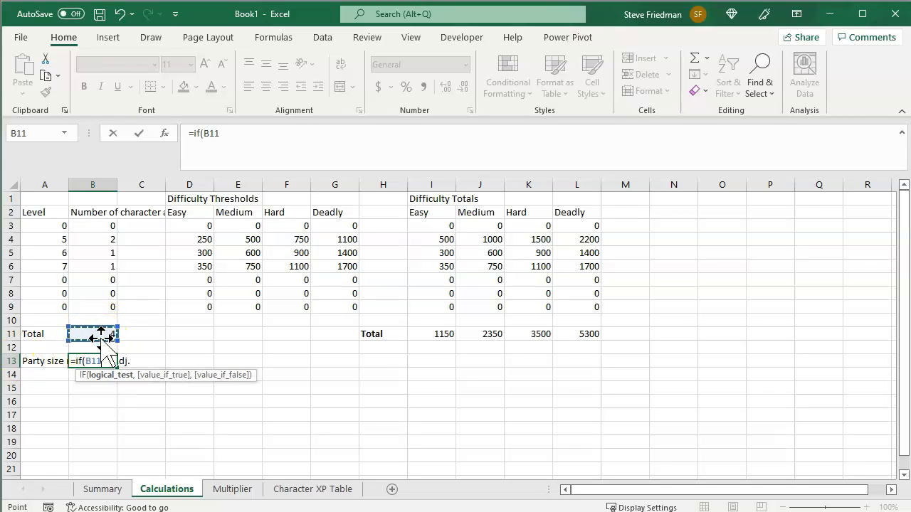
type("<3,.5")
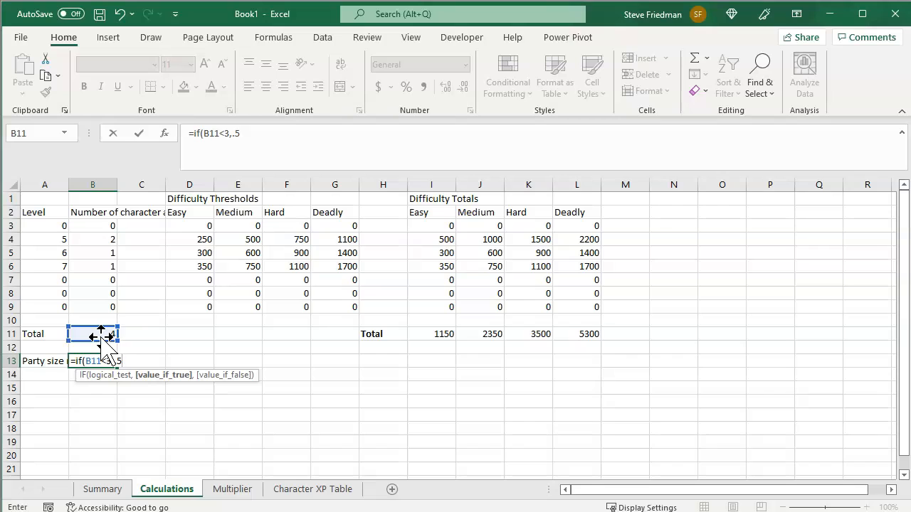
type(",")
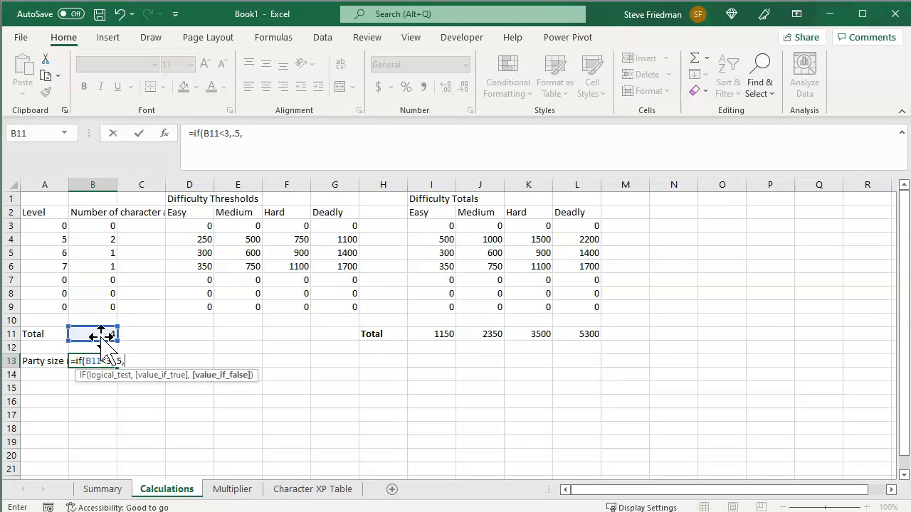
type("if(")
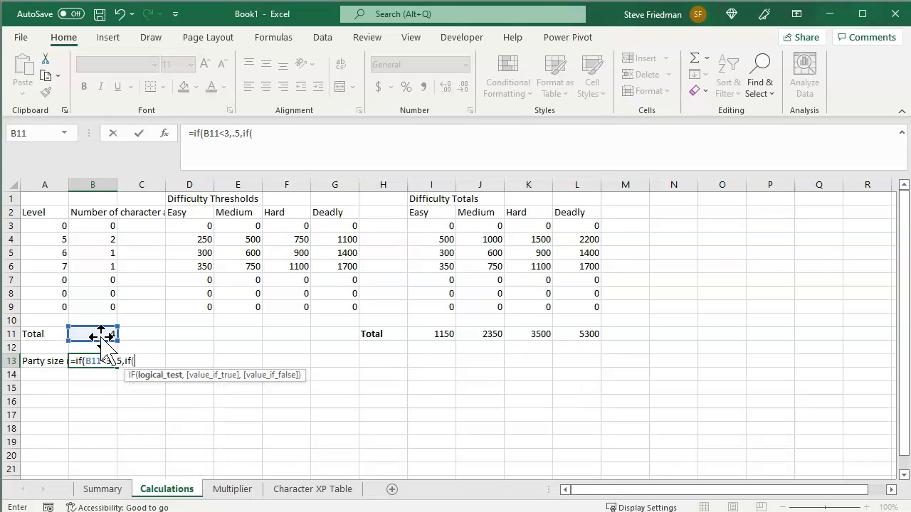
left_click(98, 333)
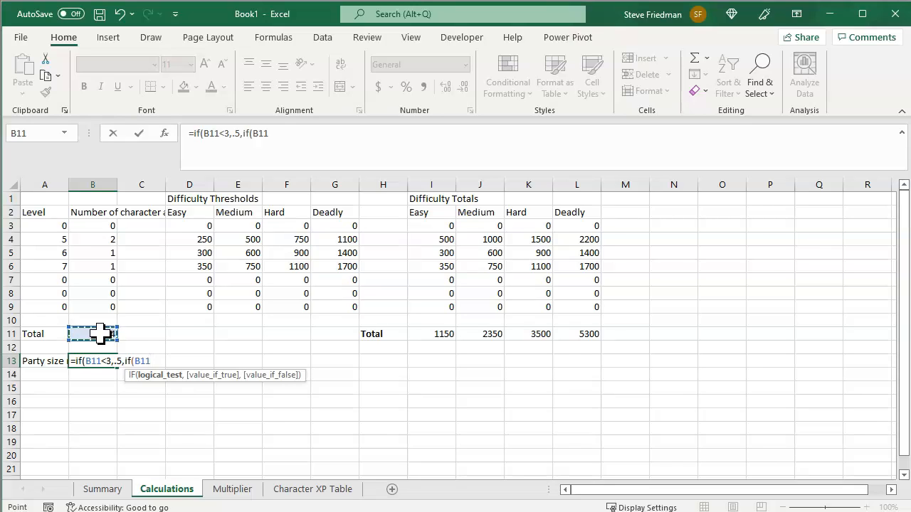
type(">5,")
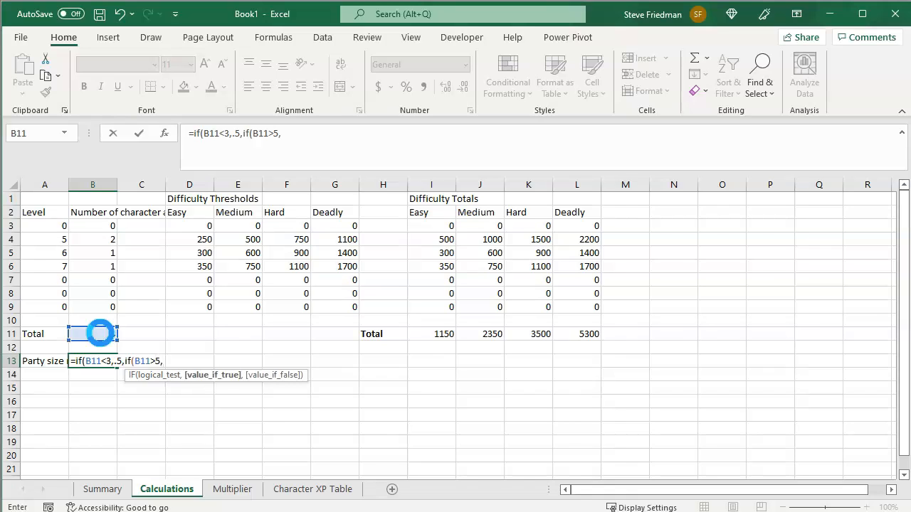
type("-.5,0)")
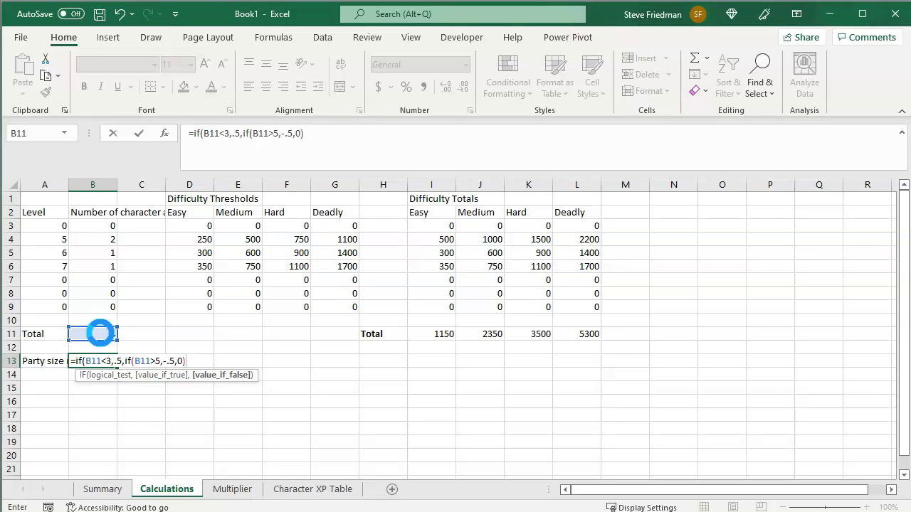
type(")")
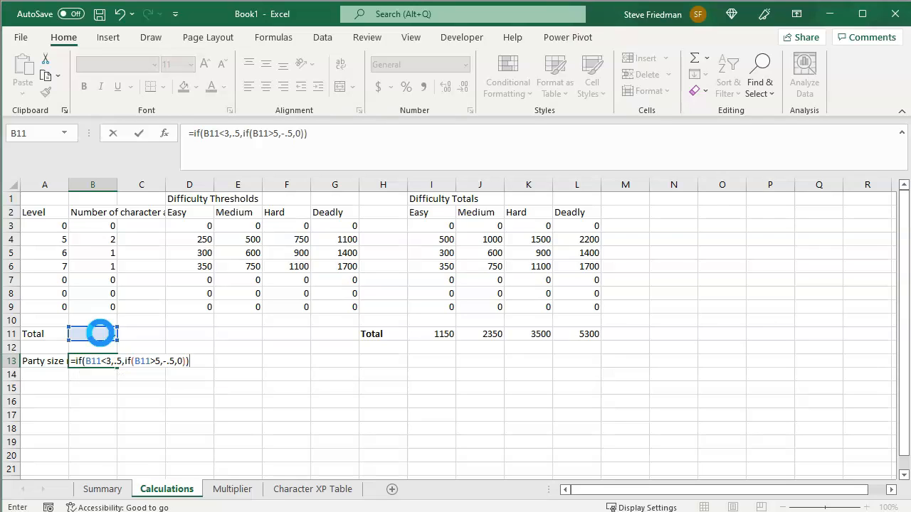
key("Return")
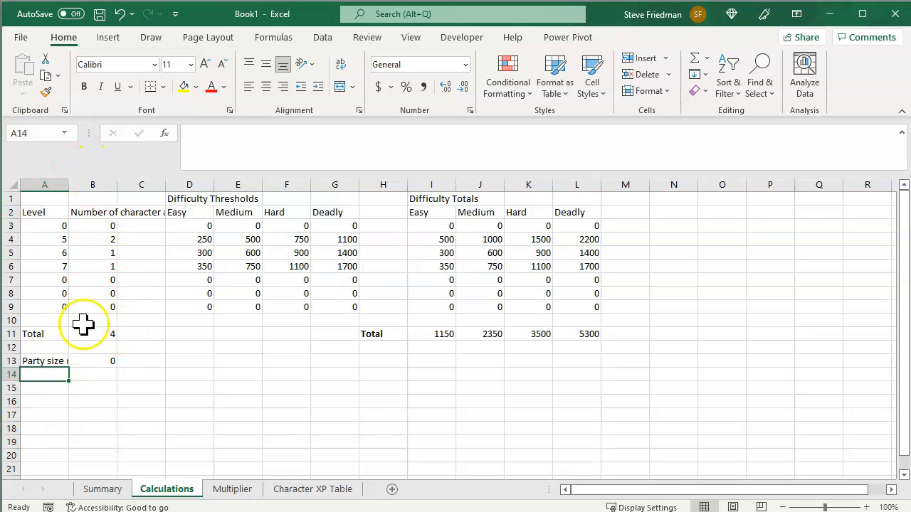
Step: Set the number of level 5 characters in Summary cell B4 to 5 and check the party size adjustment in Calculations
left_click(102, 490)
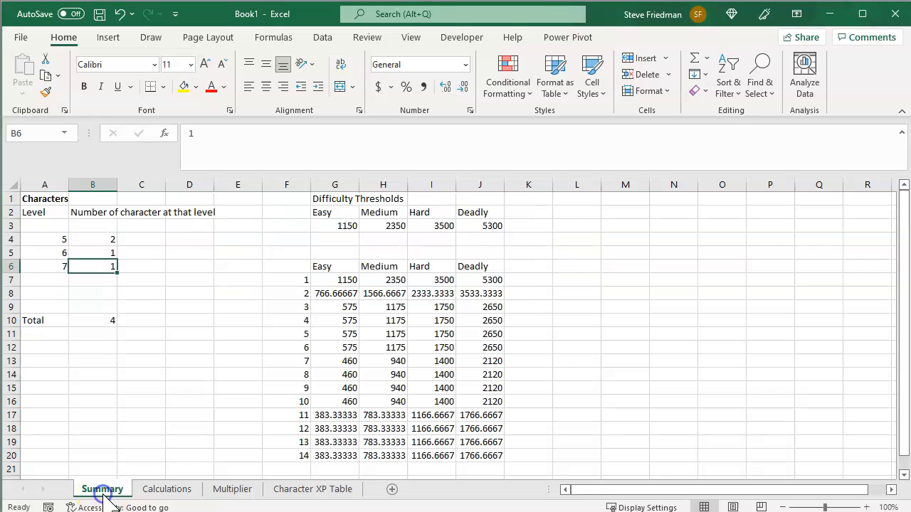
left_click(103, 249)
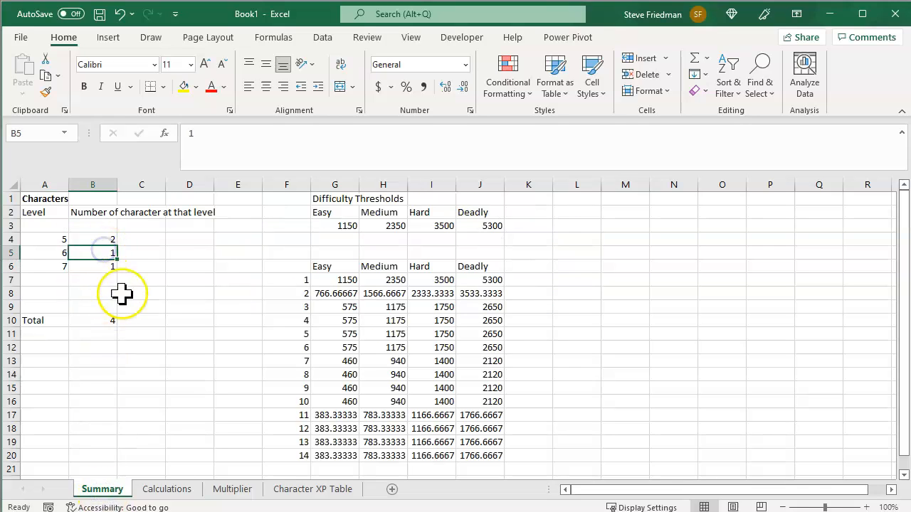
key("Up")
type("5")
key("Return")
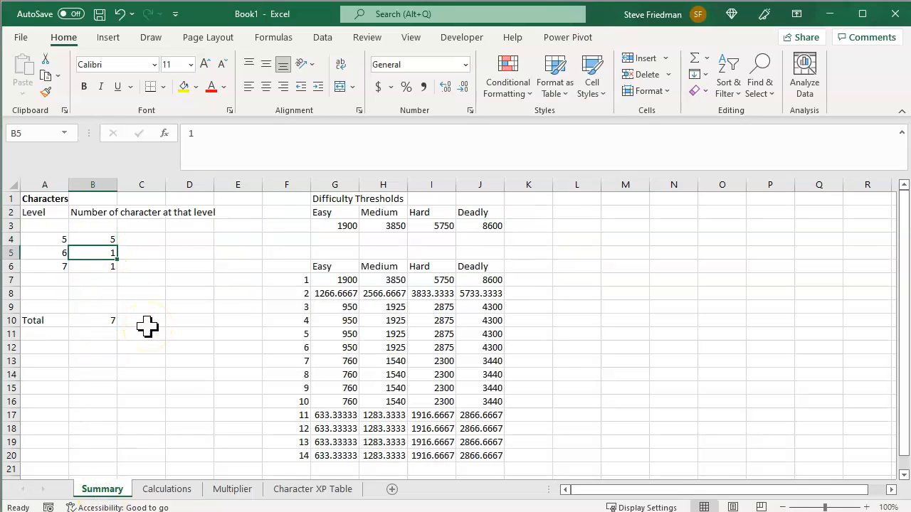
left_click(160, 491)
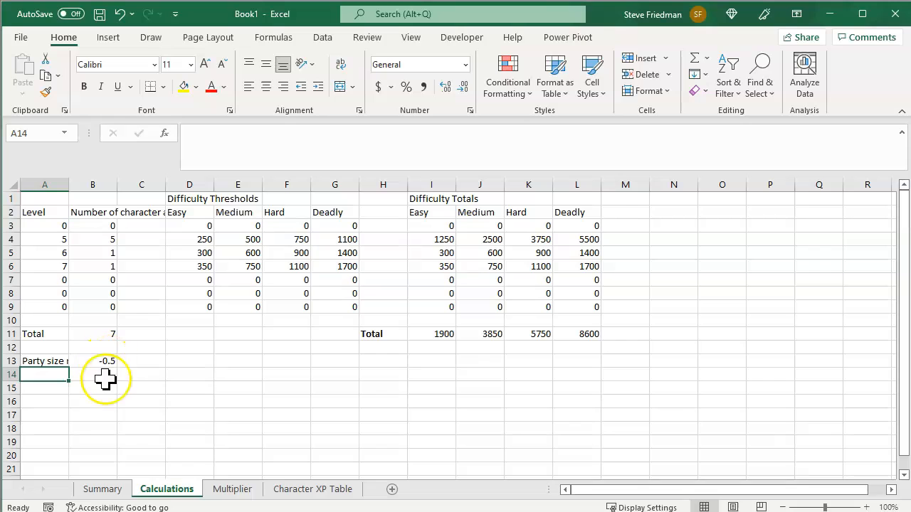
Step: Set the number of level 5 characters in Summary cell B4 to 0 and recheck the party size adjustment in Calculations
left_click(120, 491)
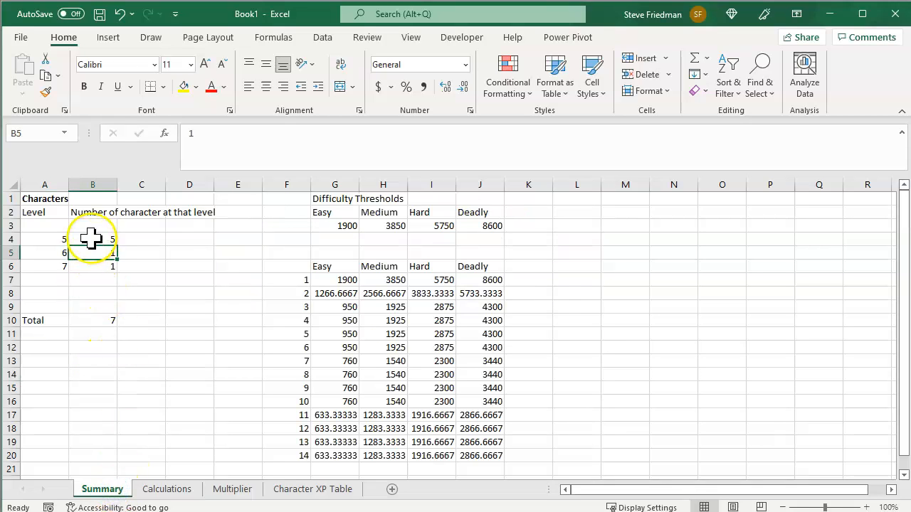
type("0")
key("Return")
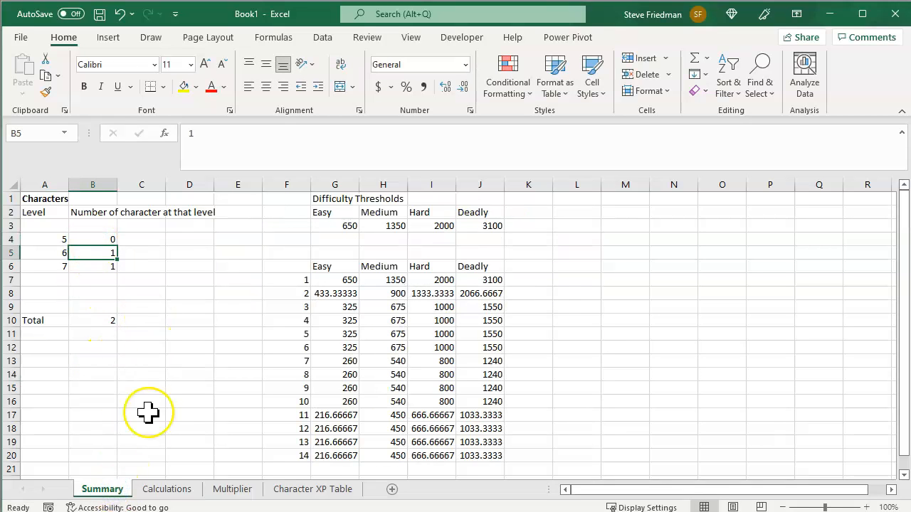
left_click(163, 492)
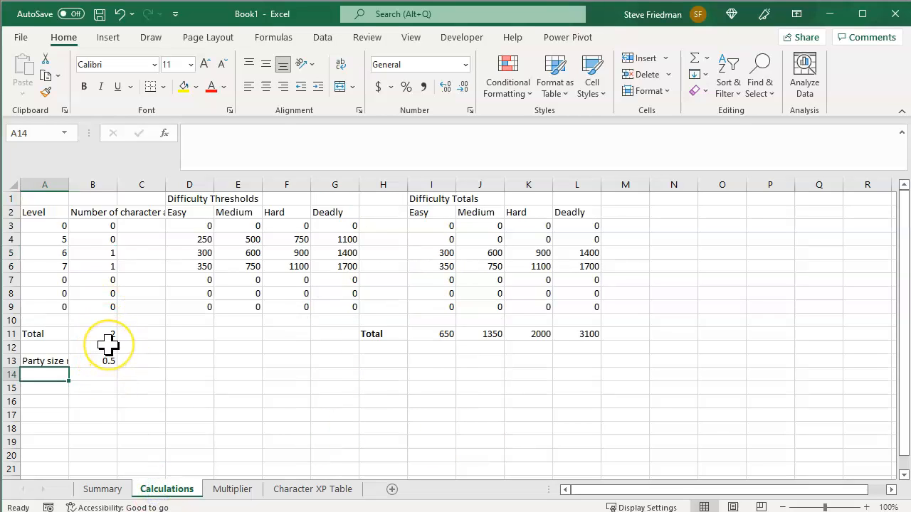
Step: Change the formula in Summary cell G7 to =G$3/(XLOOKUP($F7,Multiplier!$A:$A,Multiplier!$B:$B)+Calculations!$B$13)
left_click(117, 490)
left_click(329, 281)
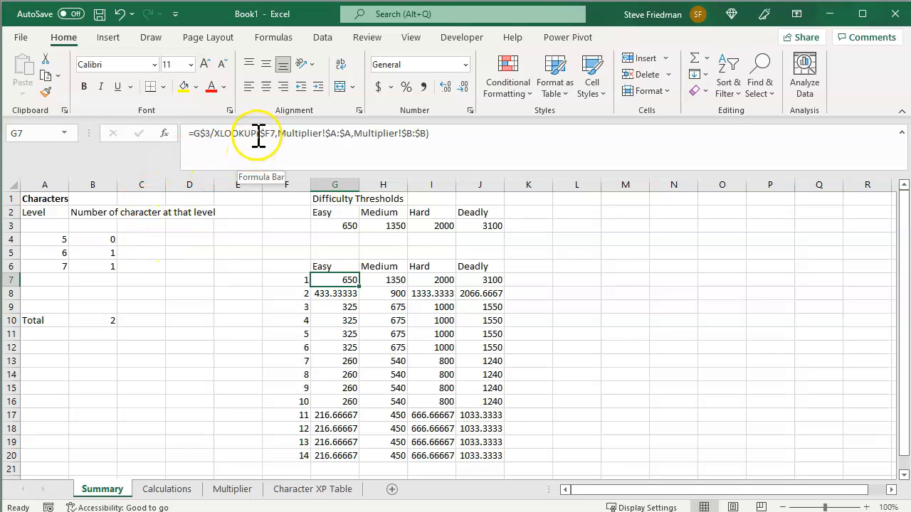
left_click(212, 134)
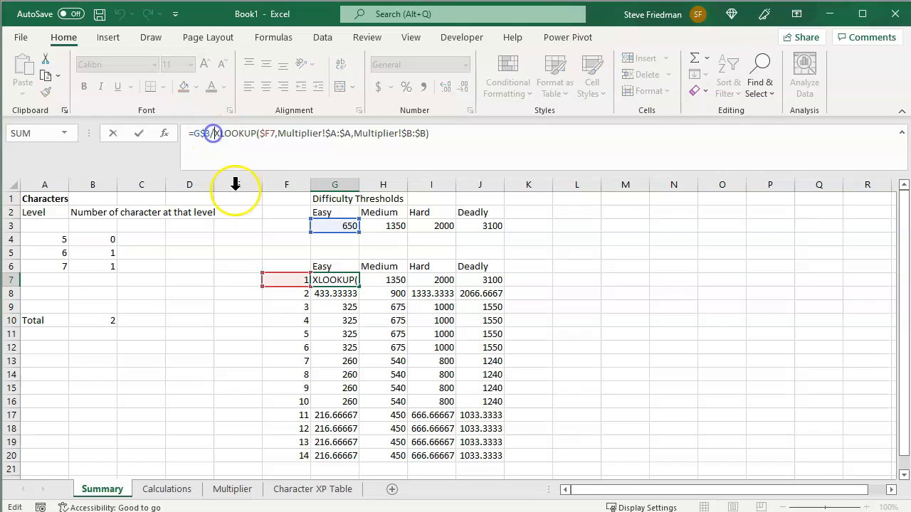
type("(")
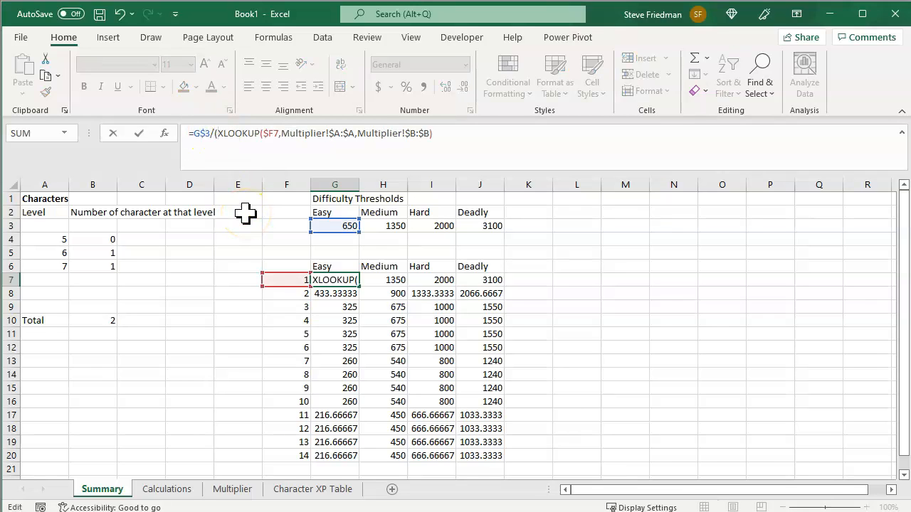
left_click(440, 134)
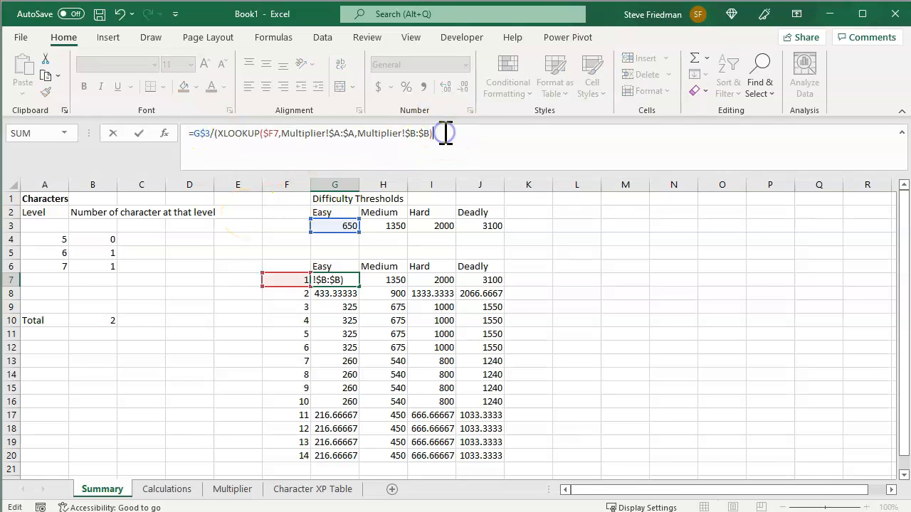
type("+")
left_click(175, 489)
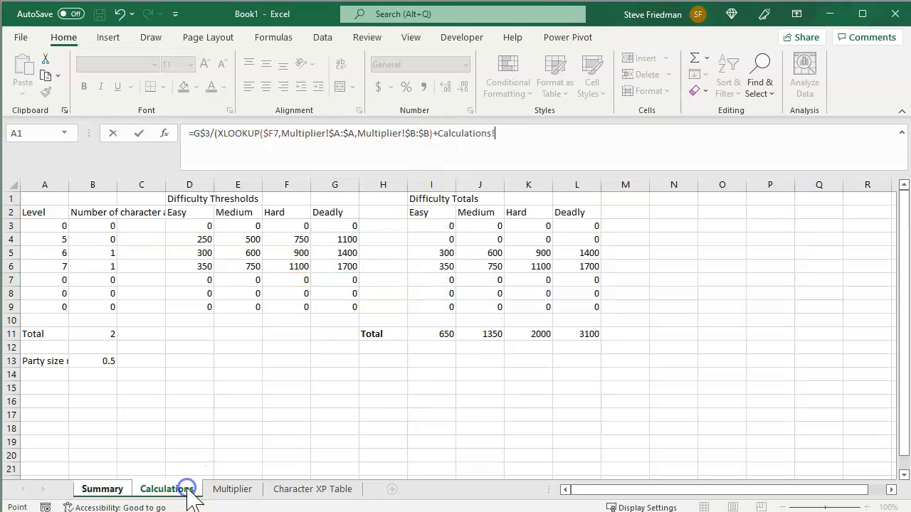
left_click(100, 362)
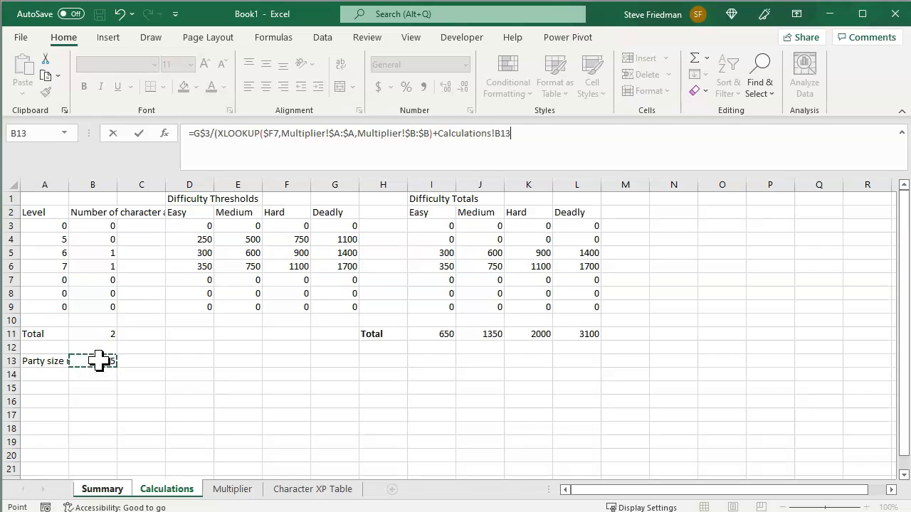
key("F4")
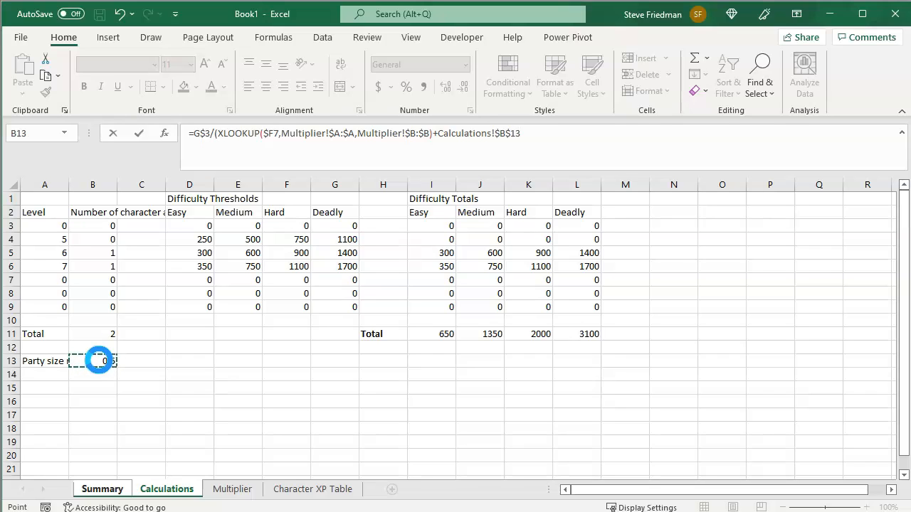
type(")")
key("ctrl+Return")
Step: Fill the revised G7 threshold formula down to row 20 and across to column J
key("shift+Down")
key("shift+Down")
key("shift+Down")
key("shift+Down")
key("shift+Down")
key("shift+Down")
key("shift+Down")
key("shift+Down")
key("shift+Down")
key("shift+Down")
key("shift+Down")
key("shift+Down")
key("shift+Down")
key("shift+Down")
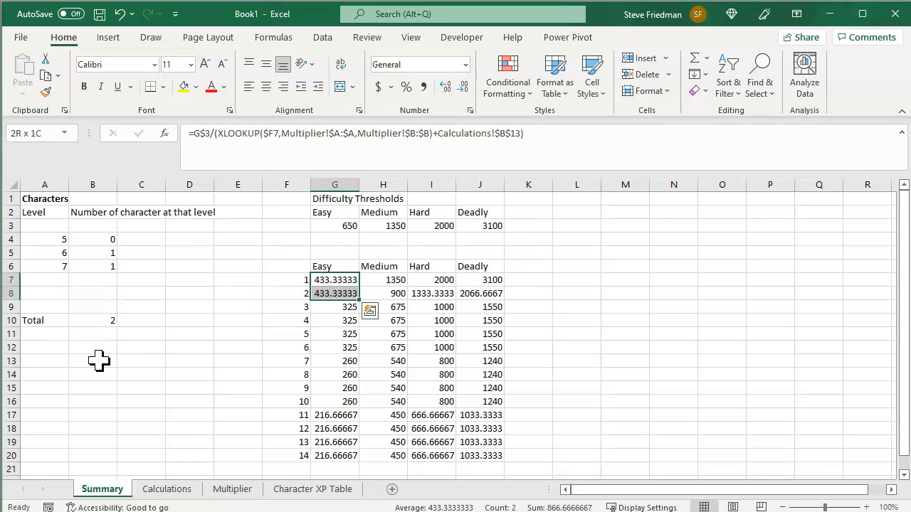
key("shift+Up")
key("ctrl+d")
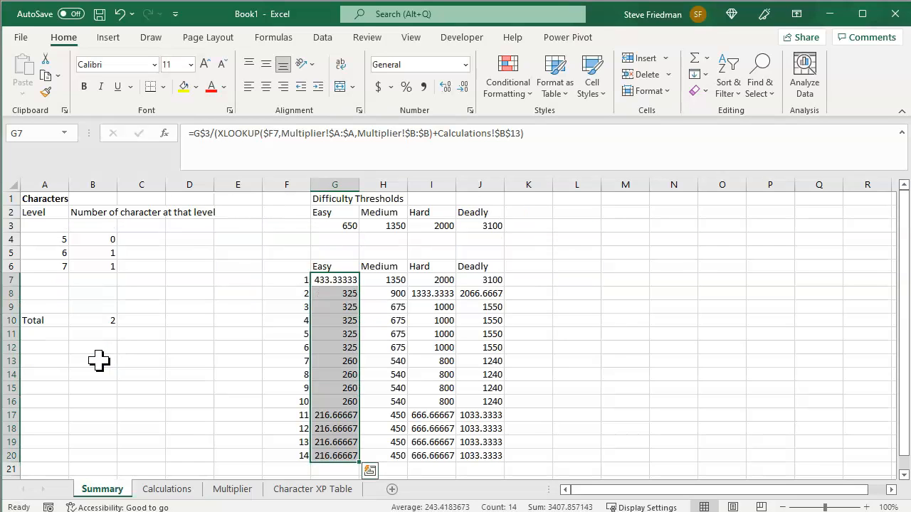
key("shift+Right")
key("shift+Right")
key("shift+Right")
key("ctrl+r")
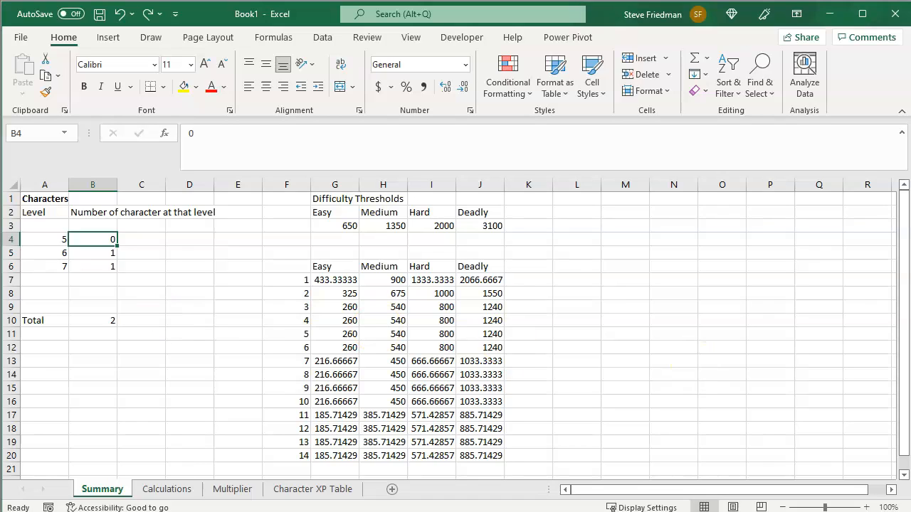
Step: Add the bold heading Monsters in cell A12 of the Summary sheet
left_click(35, 347)
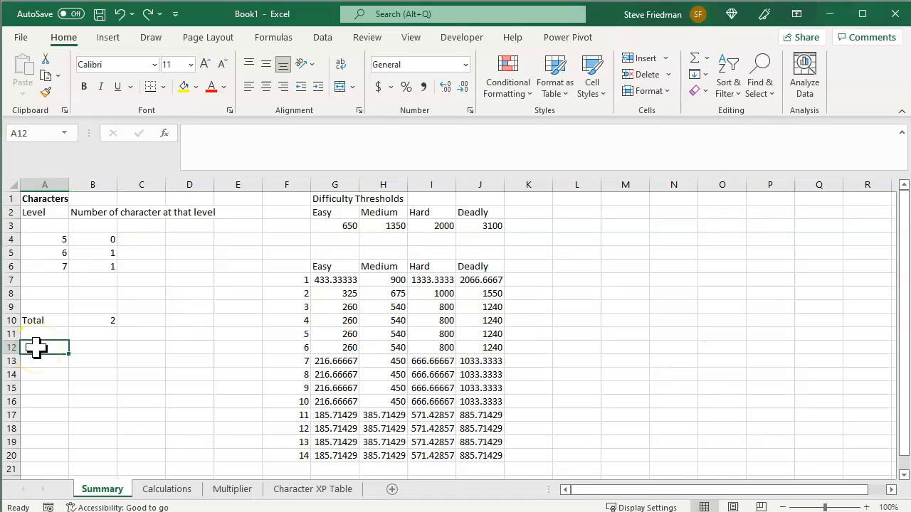
key("ctrl+b")
type("Monsters")
key("Return")
Step: Add the column headings Name, XP, Amount and Total XP in cells A13 to D13 under Monsters
type("Name")
key("Tab")
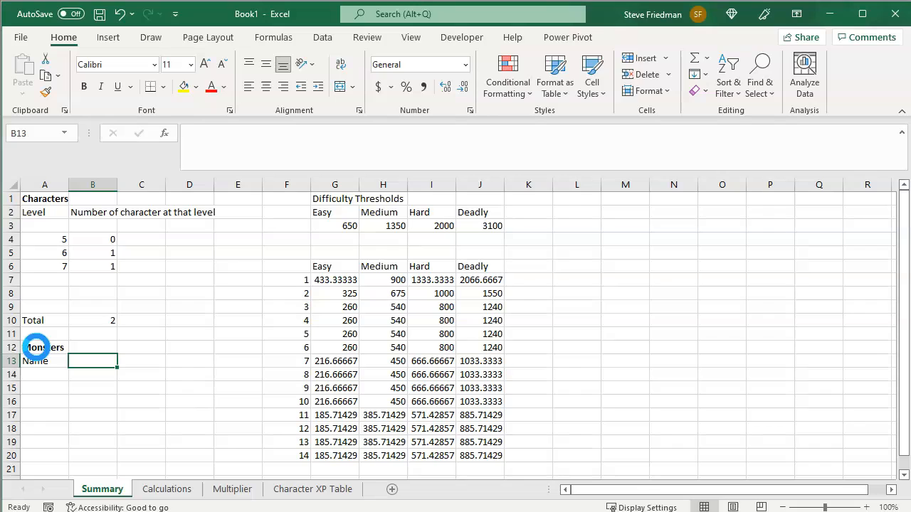
type("XP")
key("Tab")
type("Amount")
key("Tab")
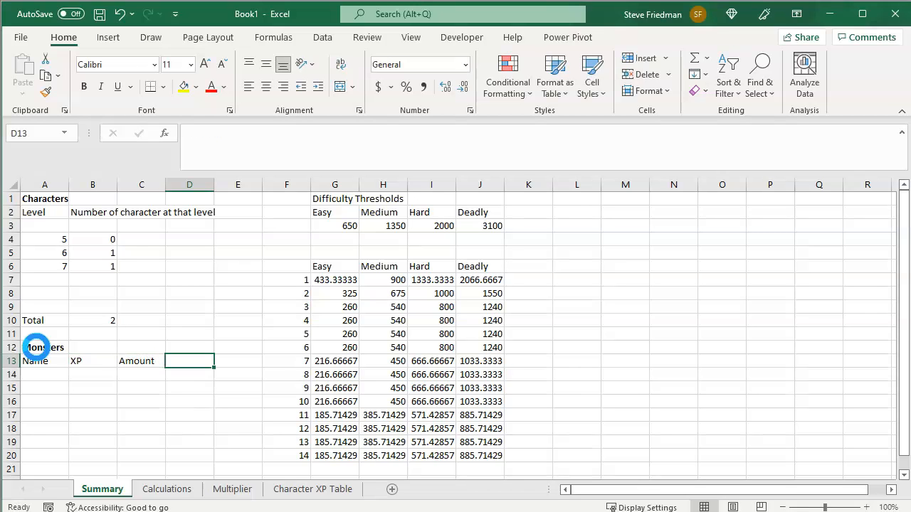
type("Total XP")
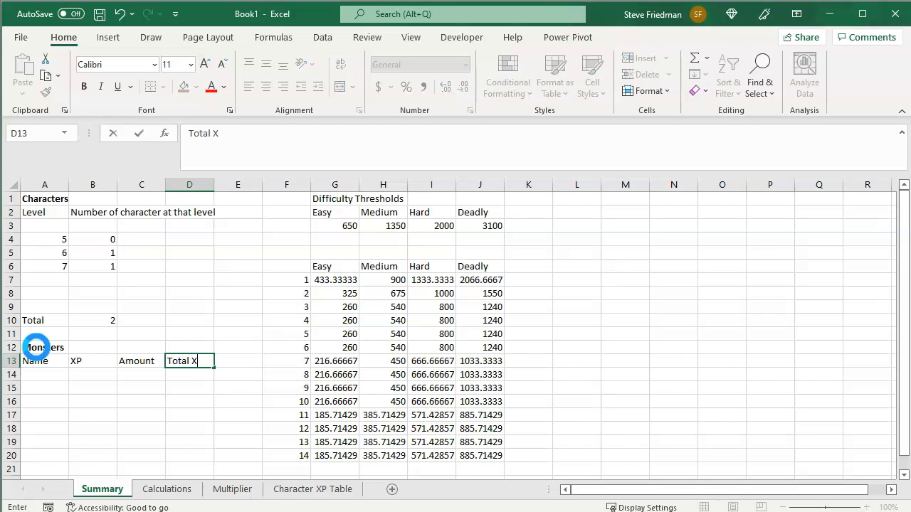
key("Return")
Step: Enter the formula =B14*C14 in cell D14 to calculate the first monster's Total XP
key("Right")
key("Right")
key("Right")
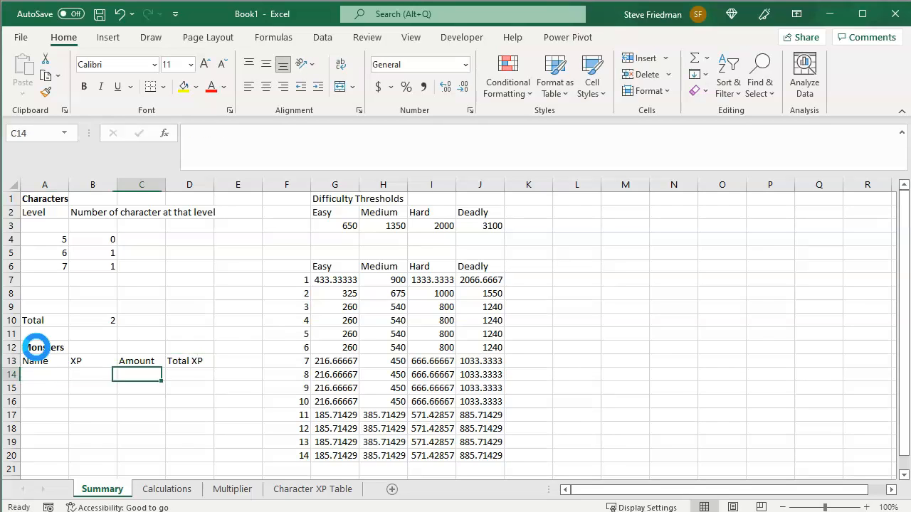
type("=")
key("Left")
key("Left")
type("*")
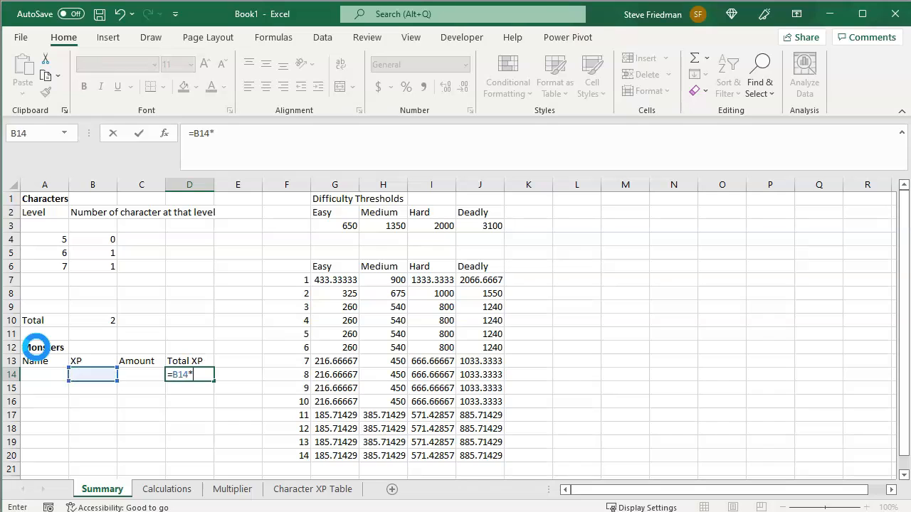
key("Left")
key("ctrl+Return")
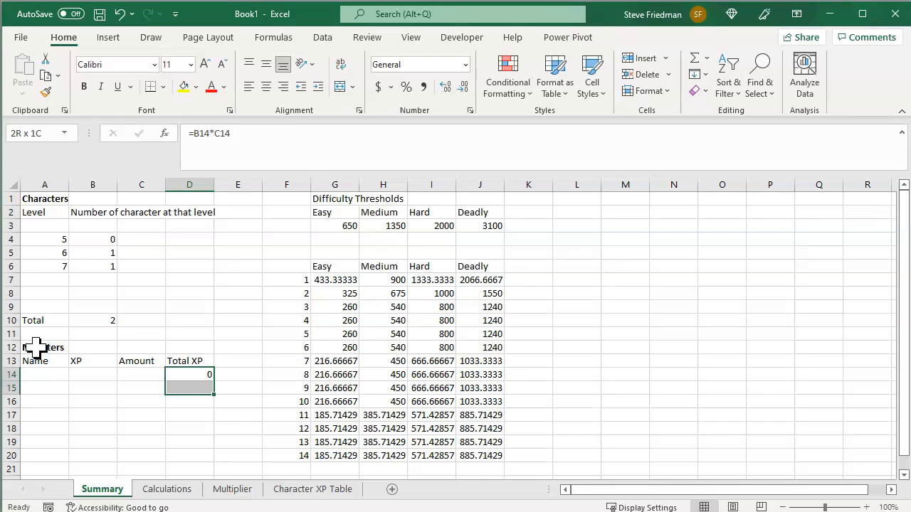
Step: Fill the Total XP formula from D14 down to D30 and widen column A for the monster names
key("shift+Down")
key("shift+Down")
key("shift+Down")
key("shift+Down")
key("shift+Down")
key("shift+Down")
key("shift+Down")
key("shift+Down")
key("shift+Down")
key("shift+Down")
key("shift+Down")
key("shift+Down")
key("shift+Down")
key("shift+Down")
key("shift+Down")
key("shift+Down")
key("ctrl+d")
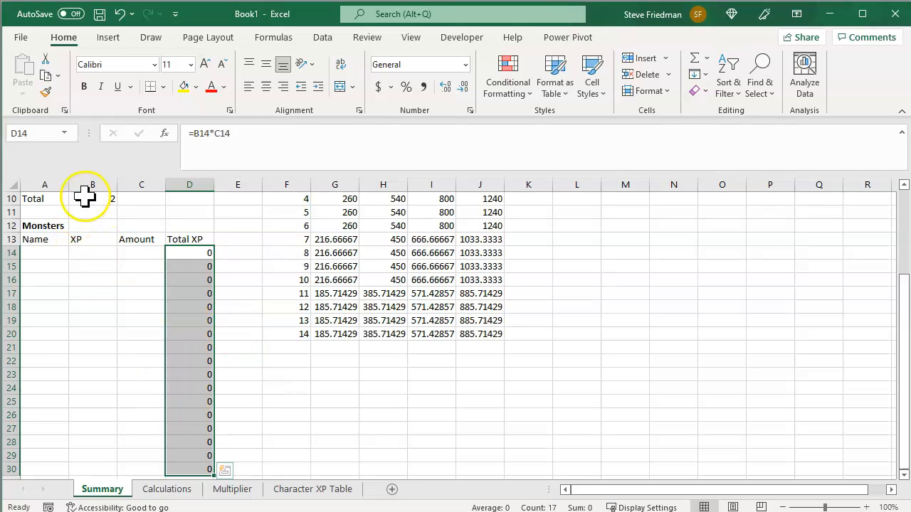
left_click_drag(69, 180, 179, 186)
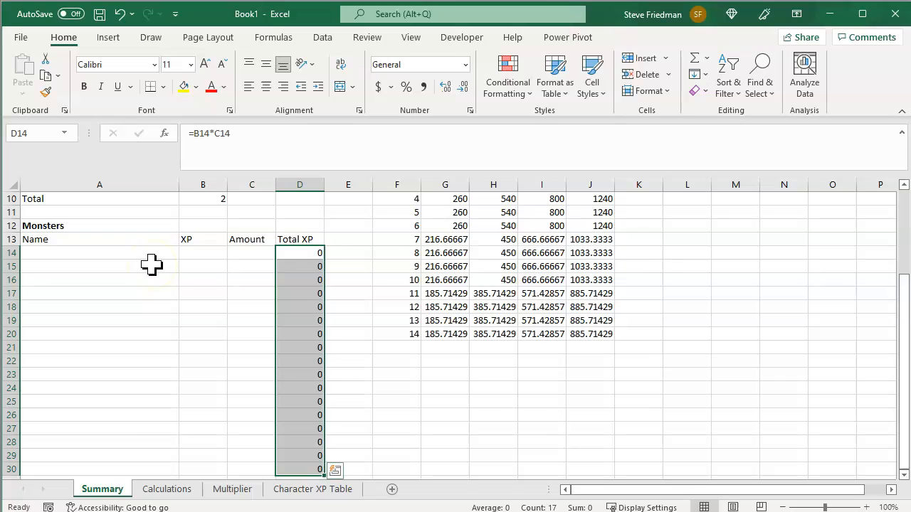
Step: Label cell A32 Total, enter =SUM(D14:D31) in D32 and copy the sum to C32 for the Amount column
scroll(116, 442, "down", 1)
left_click(115, 455)
type("Total")
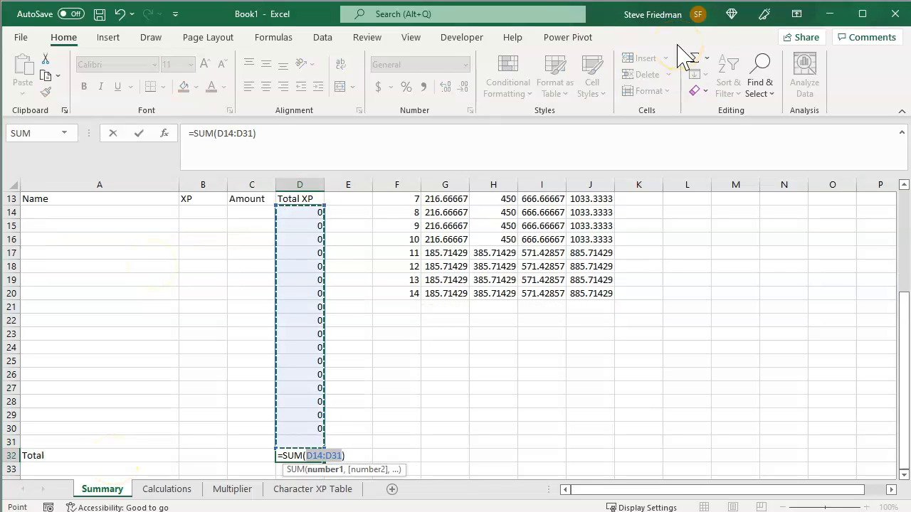
key("ctrl+Return")
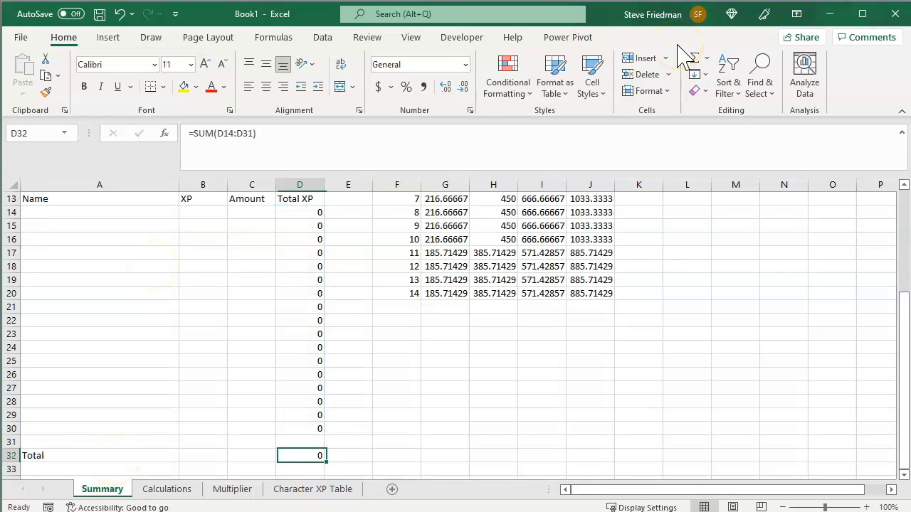
key("ctrl+c")
key("Left")
key("ctrl+v")
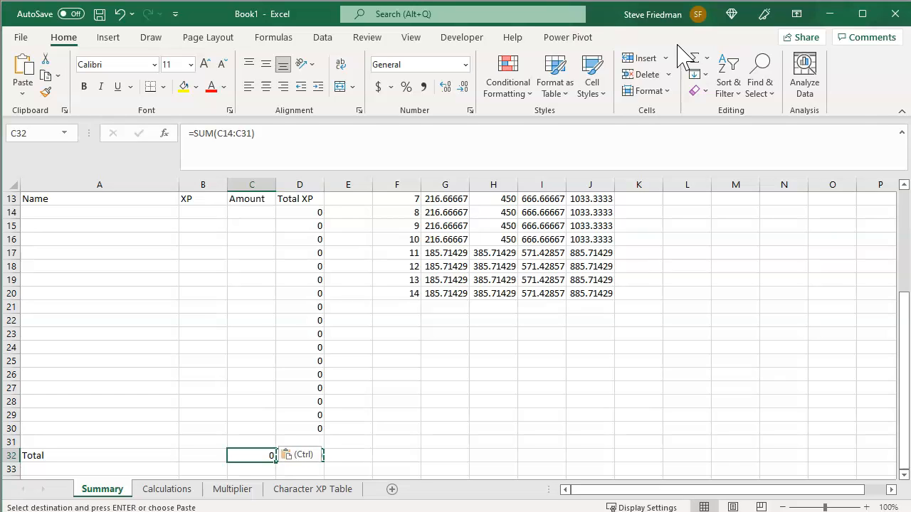
Step: Enter Ogres in row 15 of the monster table with 450 XP and an amount of 3
left_click(201, 251)
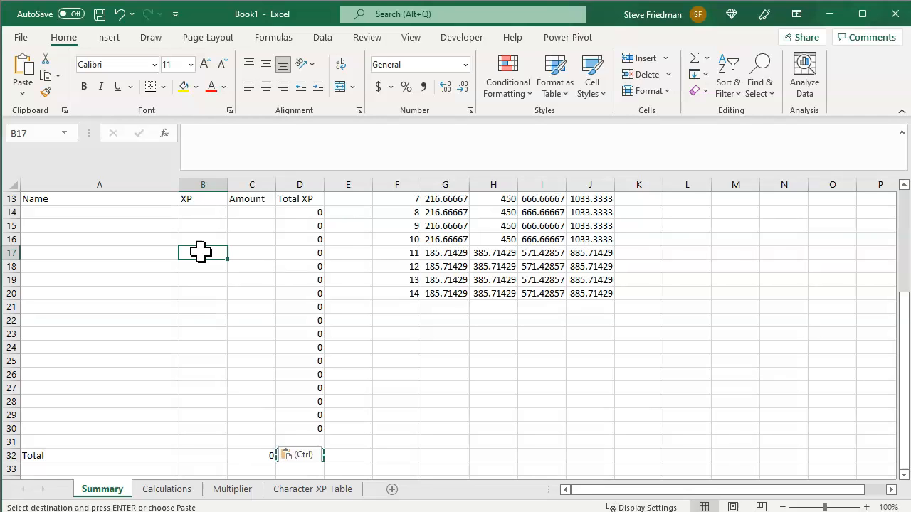
left_click(185, 251)
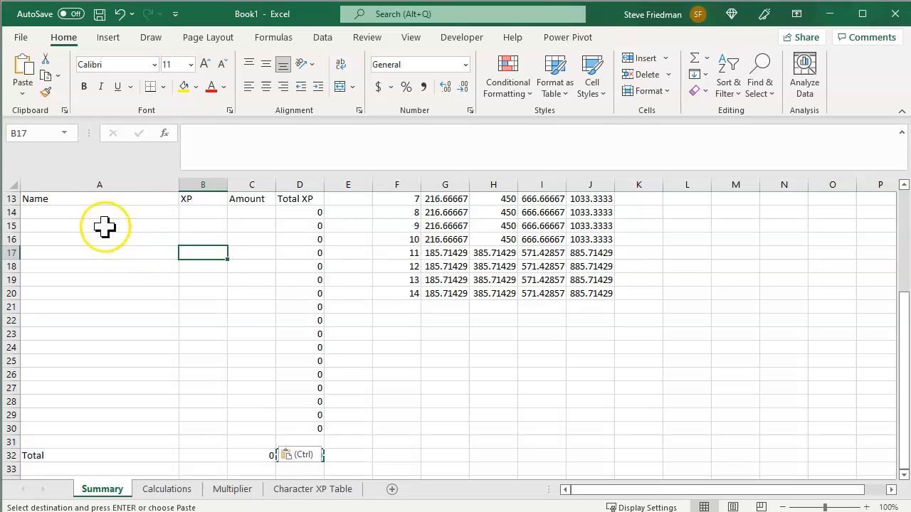
left_click(72, 225)
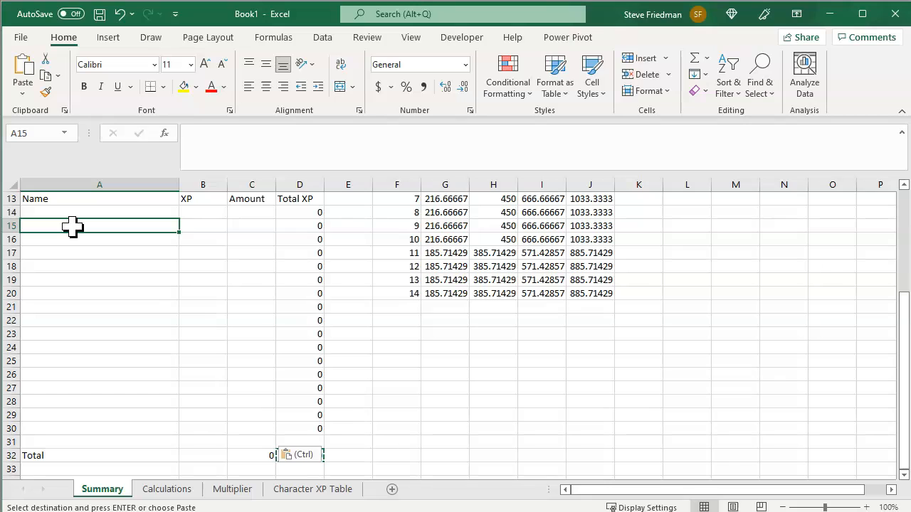
key("Escape")
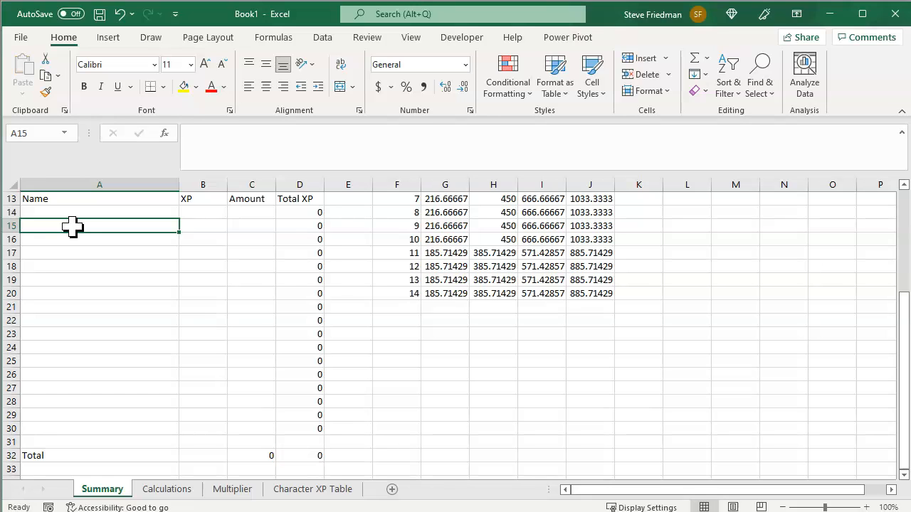
type("Ogres")
key("Tab")
type("450")
key("Tab")
type("3")
key("Return")
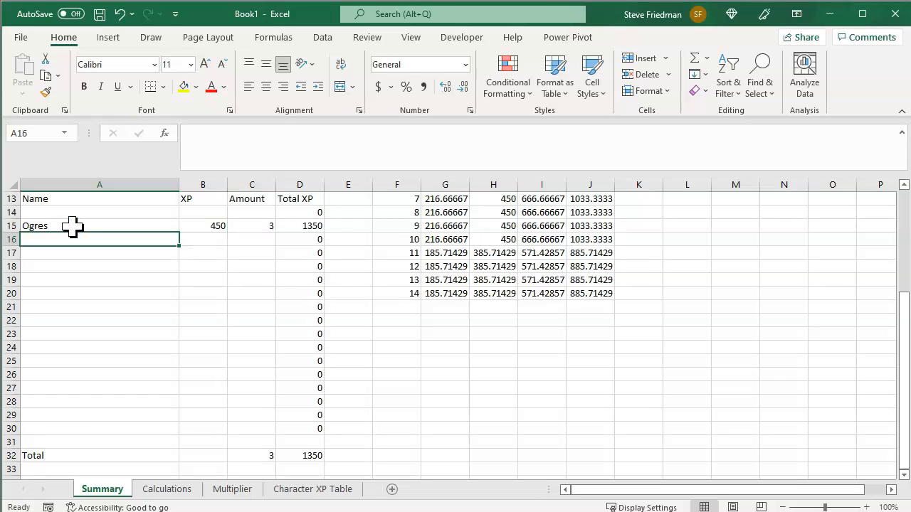
Step: Enter Minotaur in row 16 of the monster table with 700 XP and an amount of 1
type("Minotaur")
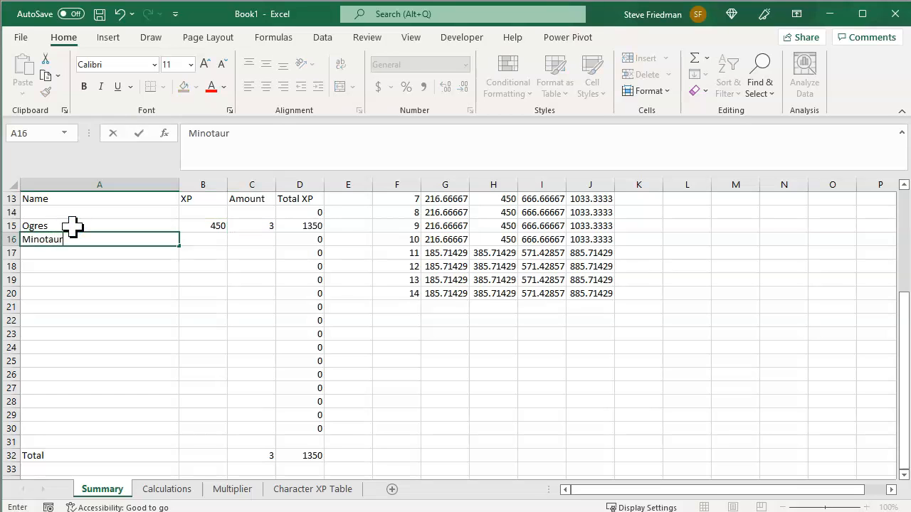
key("Tab")
type("700")
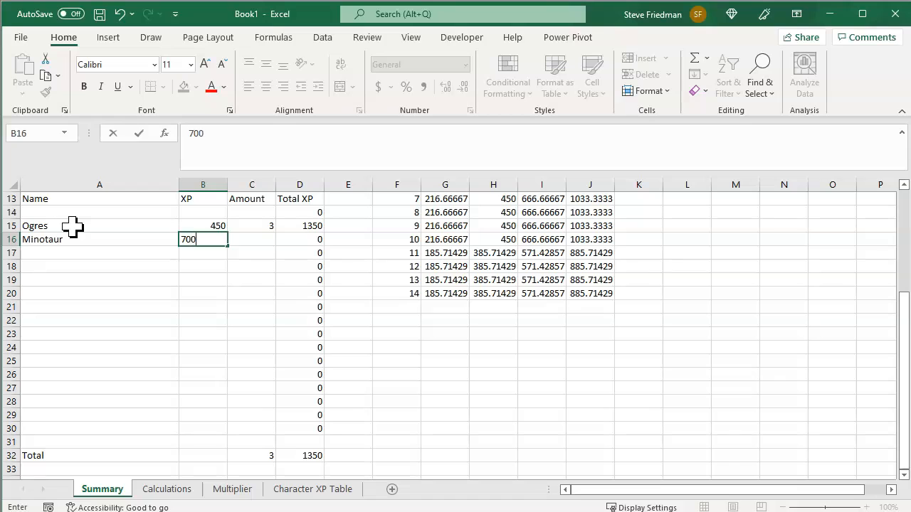
key("Tab")
type("1")
key("Return")
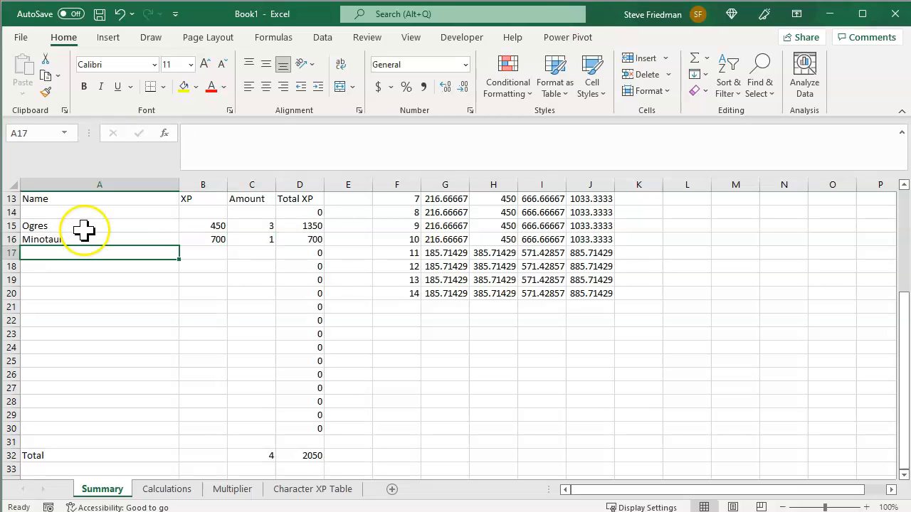
Step: Set the number of level 5 characters in cell B4 to 2
left_click(112, 498)
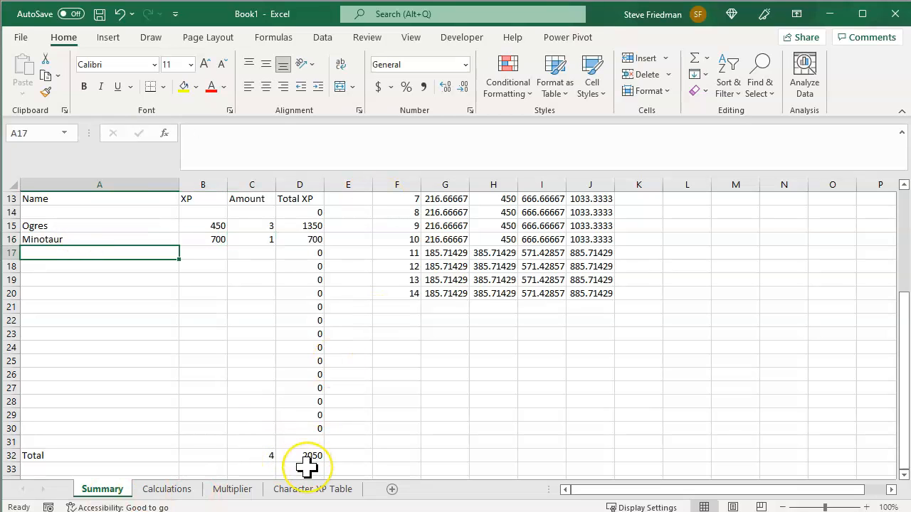
scroll(305, 455, "up", 4)
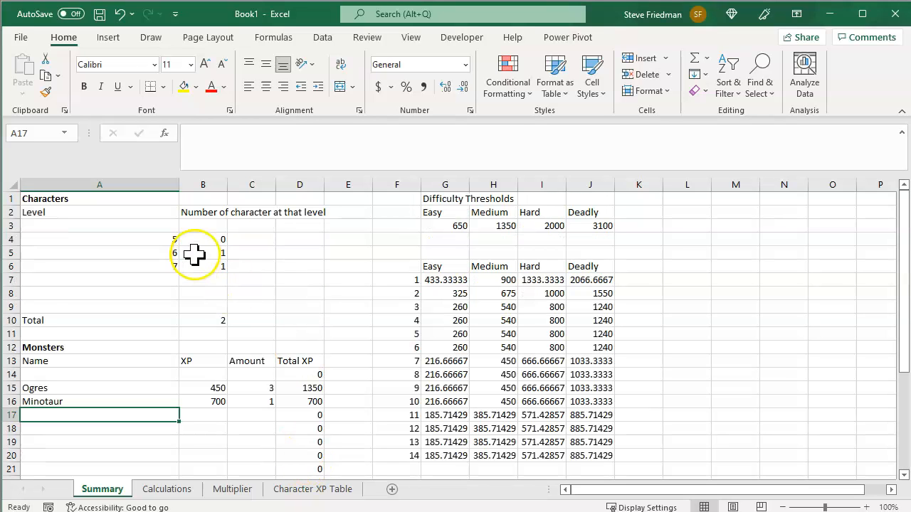
left_click(214, 241)
type("2")
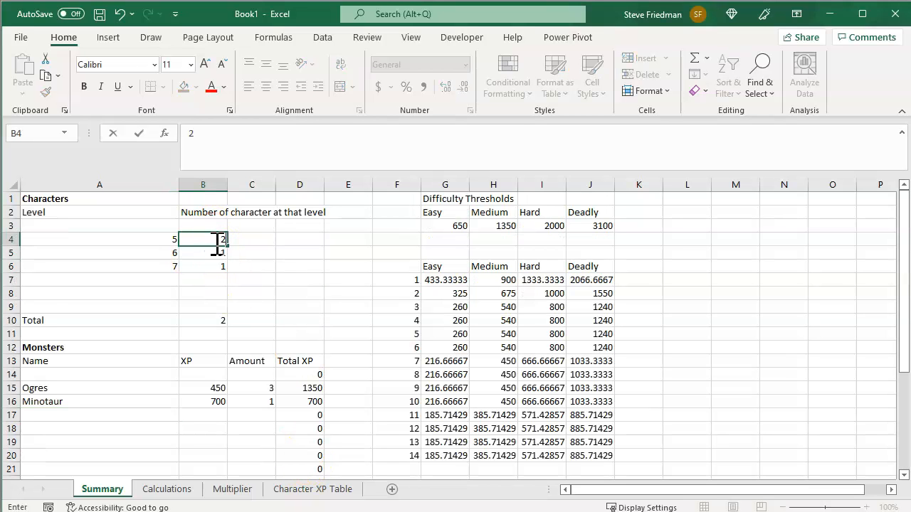
key("Return")
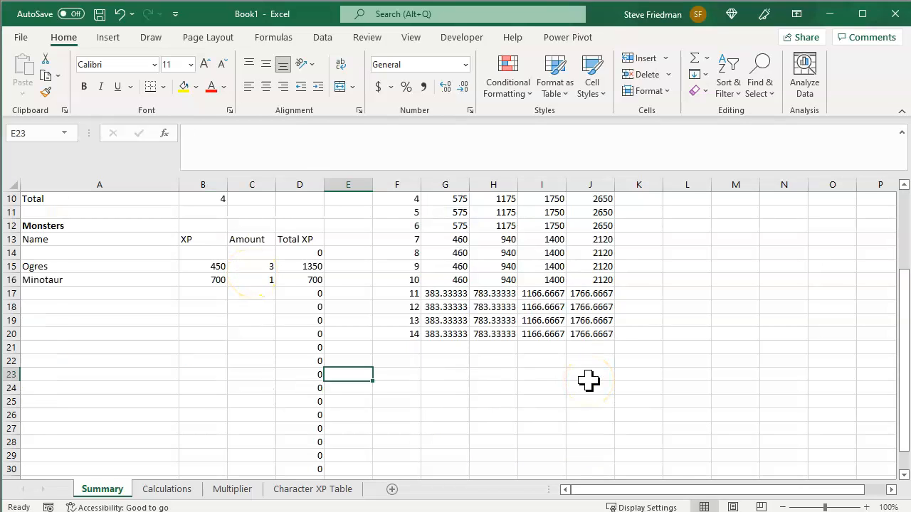
Step: Enter Current Thresholds in cell E22 and copy the Easy, Medium, Hard and Deadly headings from row 6 to G22:J22
key("Up")
type("Cur")
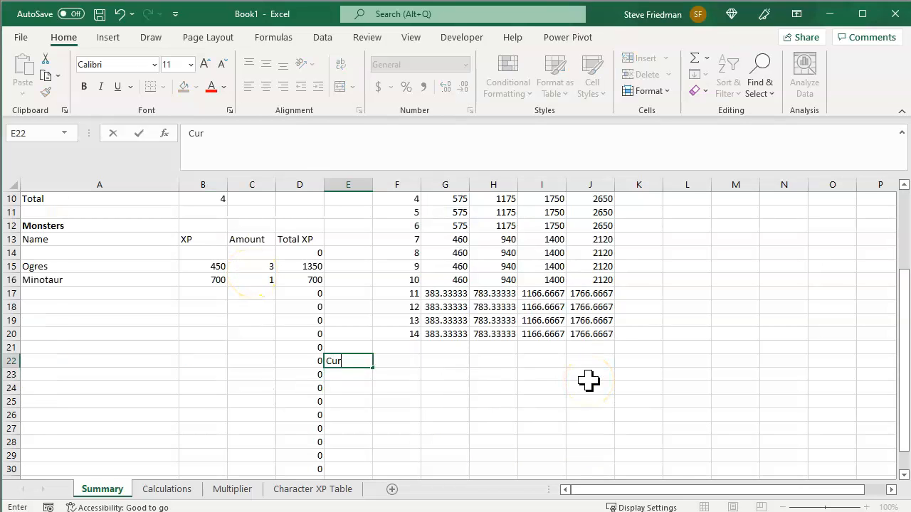
type("rent Thresholds")
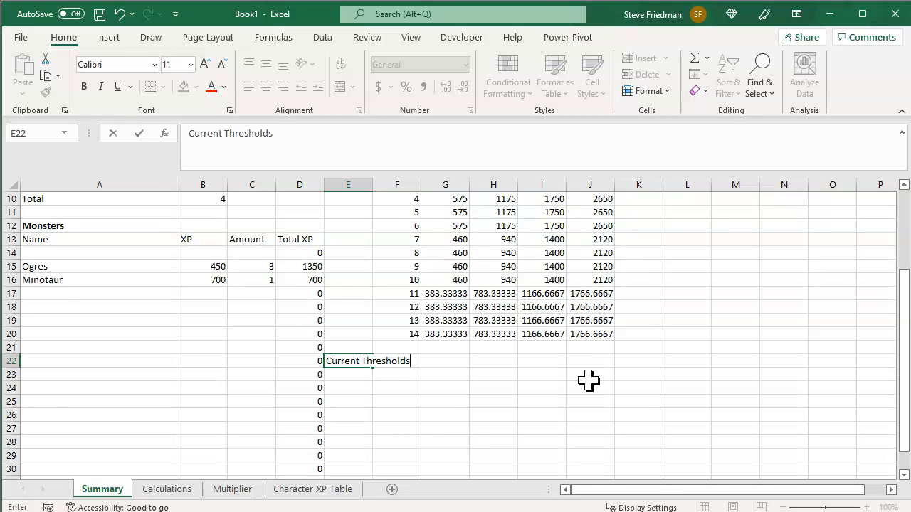
key("Tab")
scroll(442, 258, "up", 3)
left_click_drag(441, 265, 571, 268)
key("ctrl+c")
scroll(444, 378, "down", 3)
left_click(443, 363)
key("ctrl+v")
Step: Link cell F23 to the total monster amount in C32
left_click(396, 377)
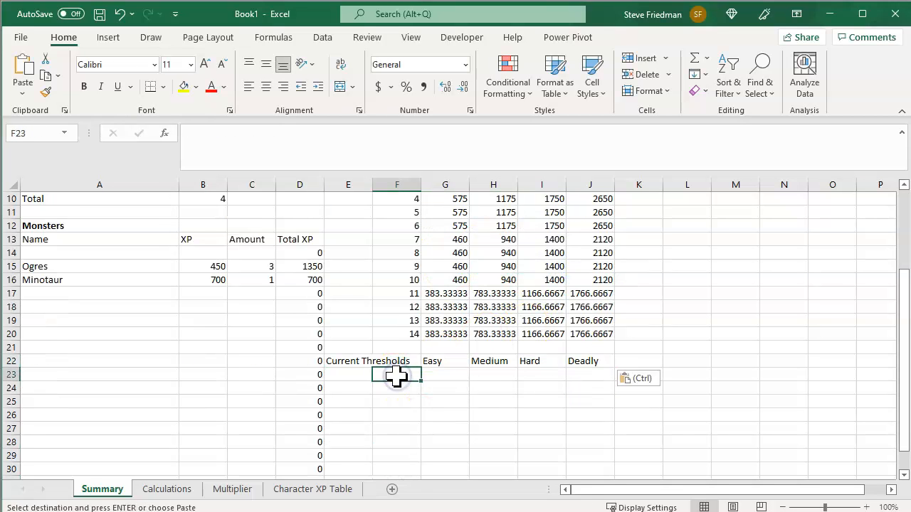
type("=")
scroll(398, 377, "down", 2)
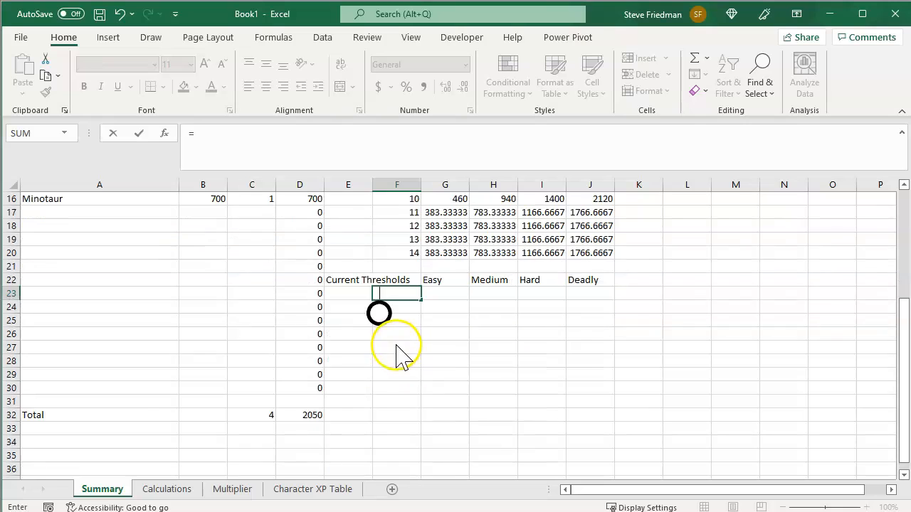
left_click(253, 414)
key("Tab")
Step: Enter the formula =XLOOKUP($F$23,$F$7:$F$20,G7:G20) in cell G23 for the current Easy threshold
scroll(488, 366, "up", 4)
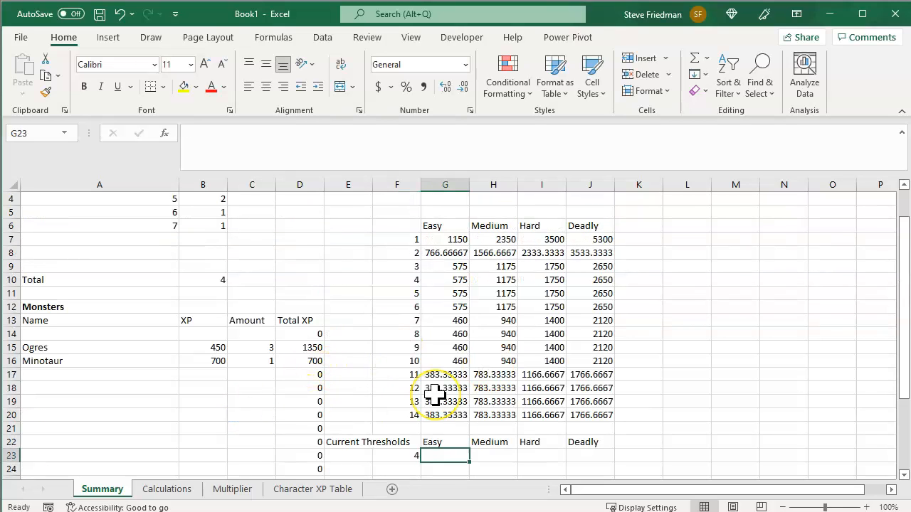
type("=xl")
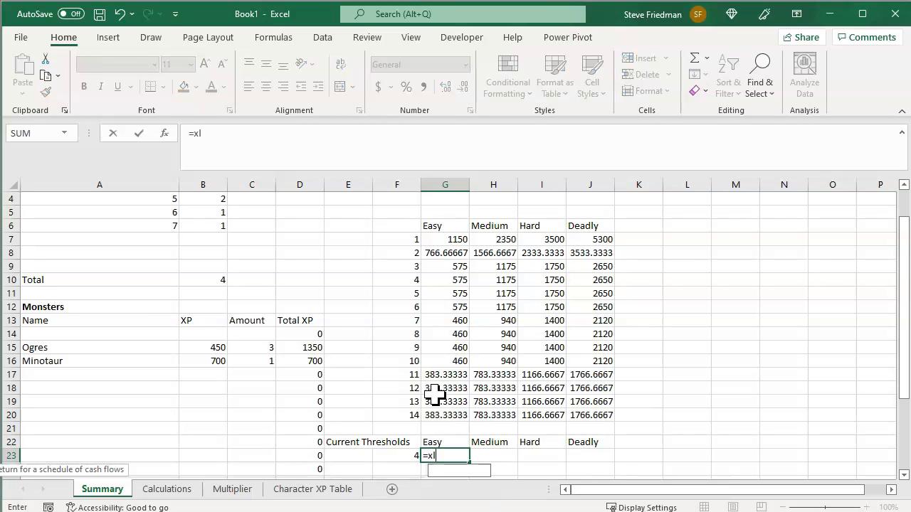
type("ookup(")
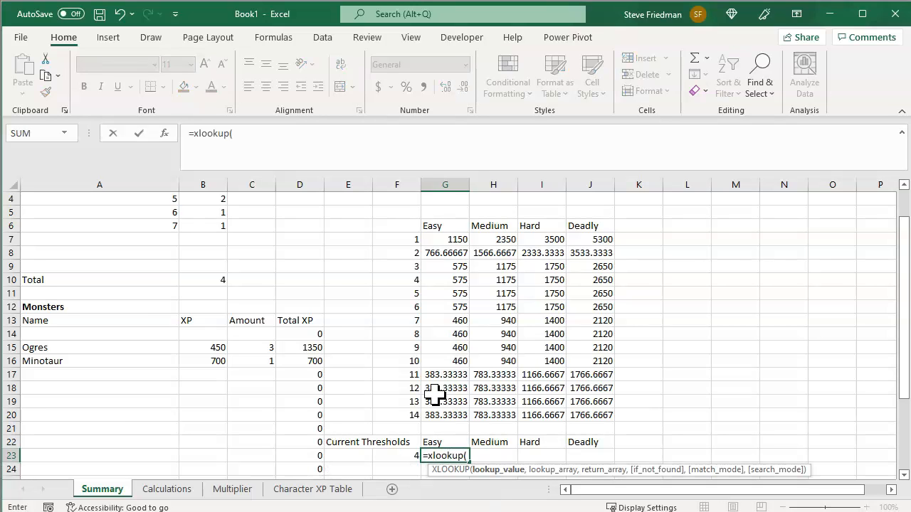
key("Left")
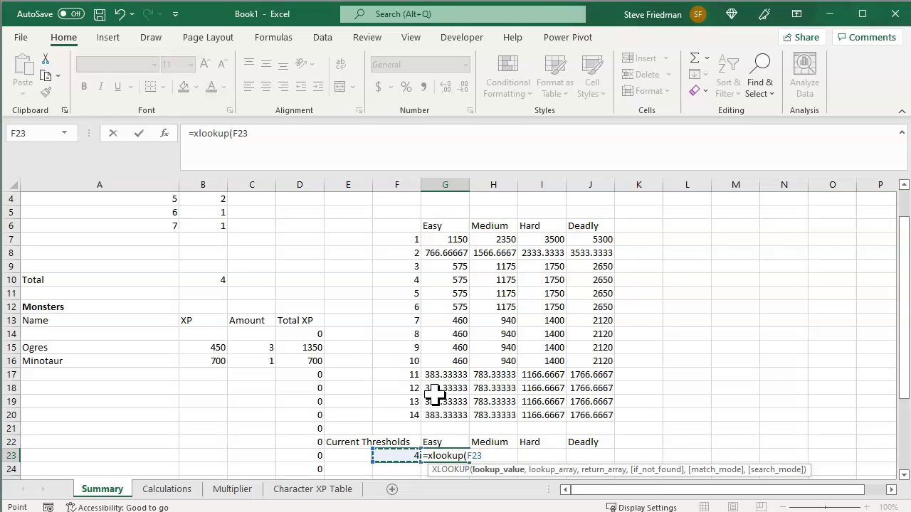
key("F4")
type(",")
left_click_drag(407, 240, 398, 412)
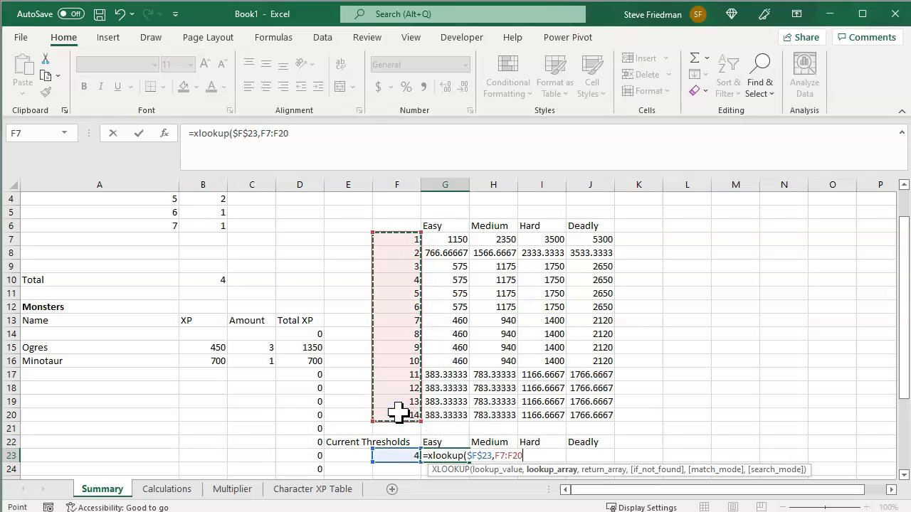
key("F4")
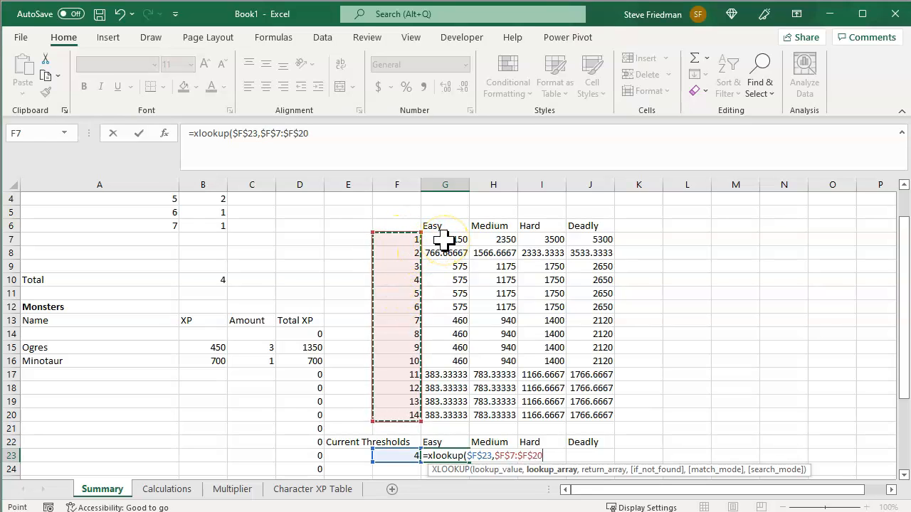
type(",")
left_click_drag(443, 240, 435, 419)
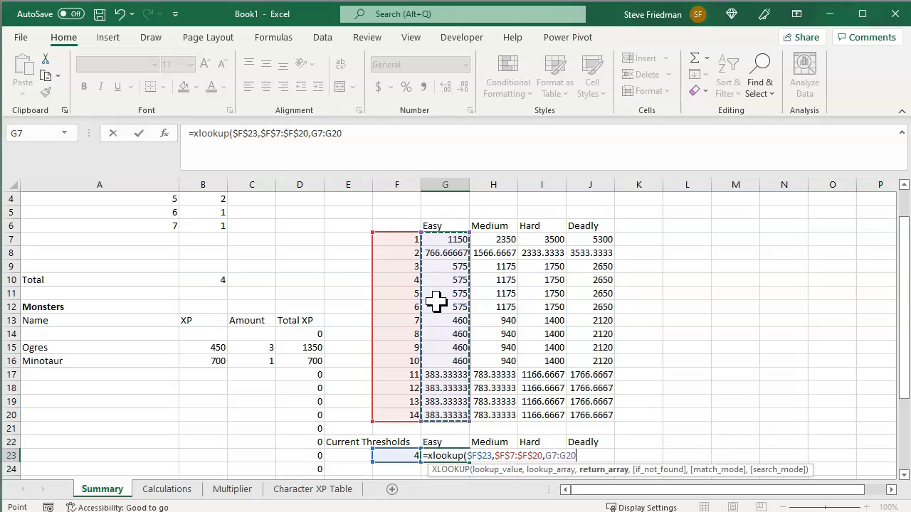
type(")")
key("Return")
Step: Fill the XLOOKUP formula from G23 across to J23 for the Medium, Hard and Deadly thresholds
key("Up")
key("Right")
key("shift+Right")
key("shift+Right")
key("shift+Right")
key("ctrl+r")
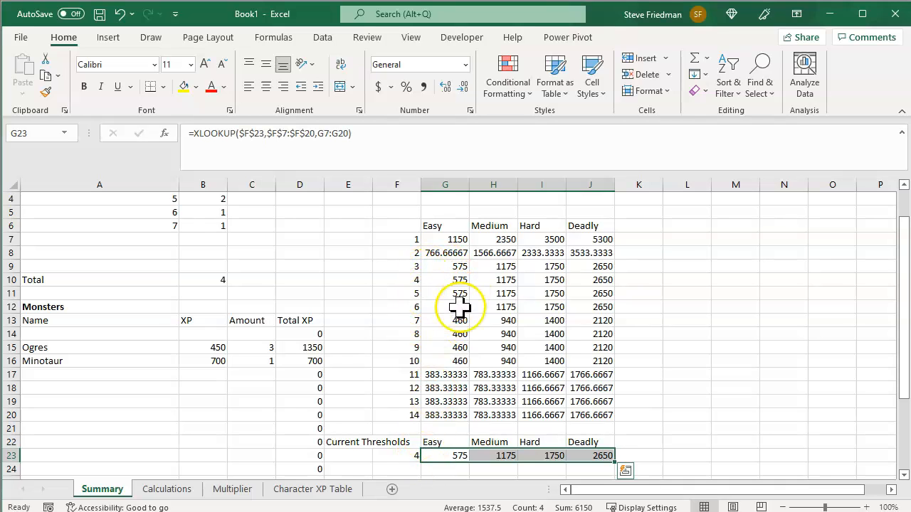
Step: Set the Ogres amount in cell C15 to 1
left_click(252, 347)
scroll(289, 389, "down", 1)
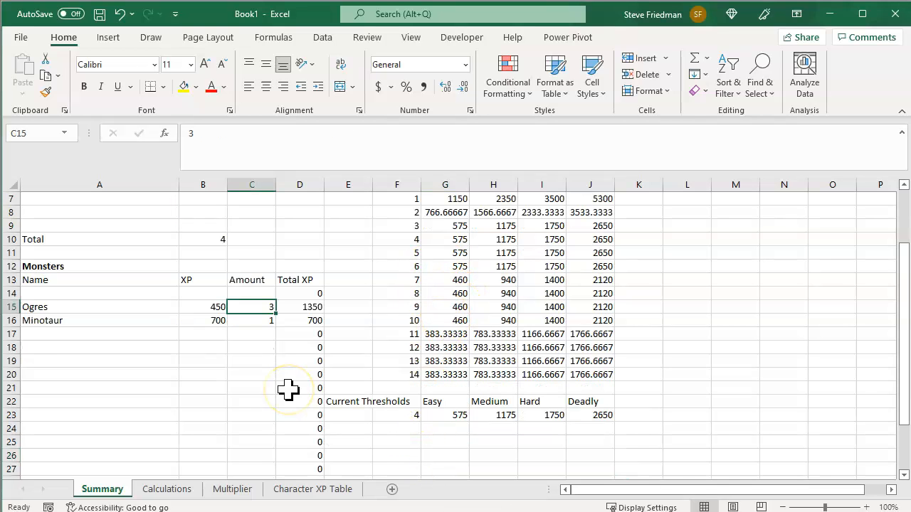
type("1")
key("Return")
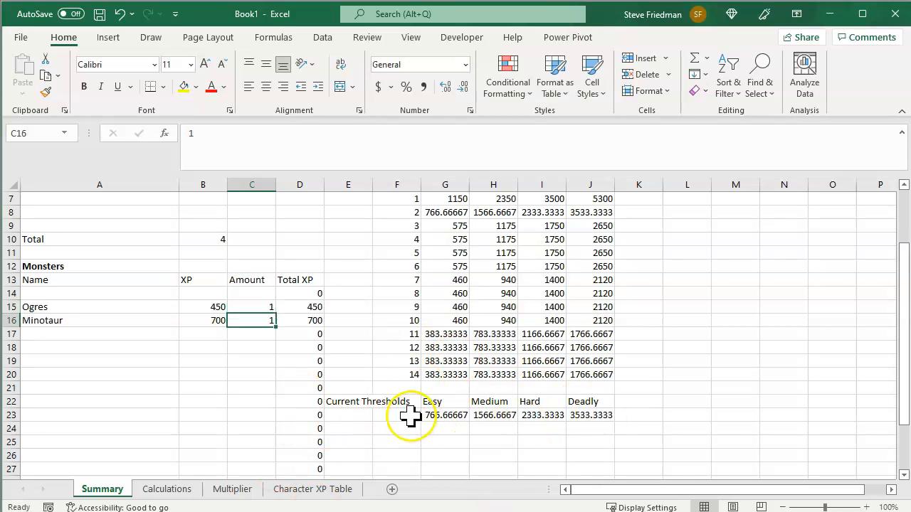
Step: Insert blank cells at A13:D14, shifting the monster table down two rows, and label cell A13 Fight Difficulty
left_click_drag(71, 279, 298, 293)
right_click(286, 293)
left_click(315, 427)
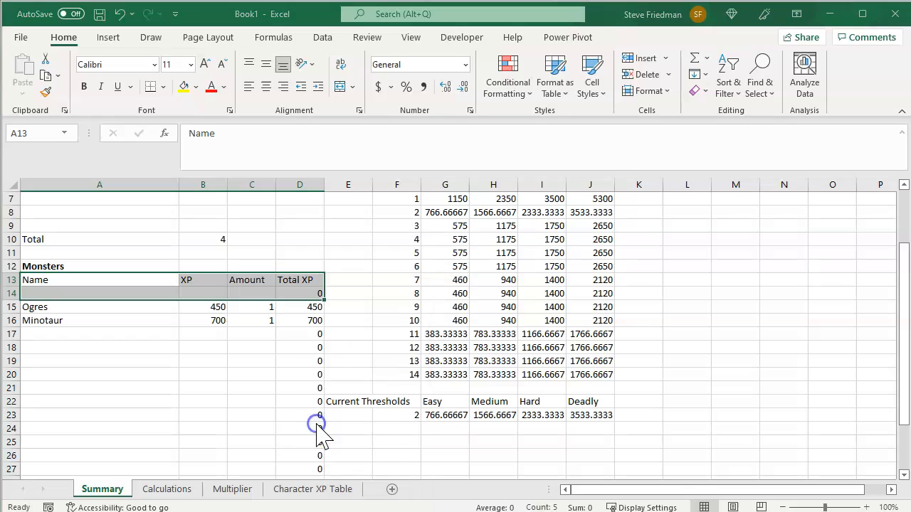
left_click(314, 437)
left_click(294, 508)
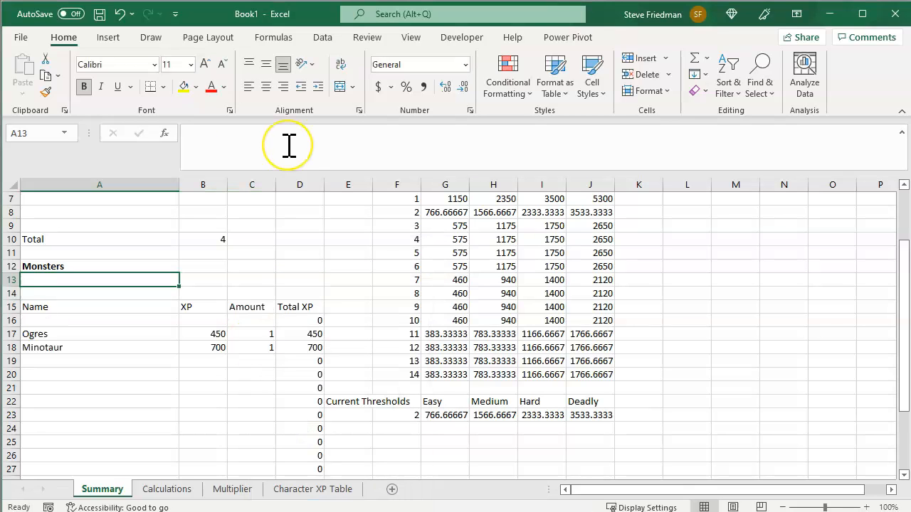
type("Fight Difficulty")
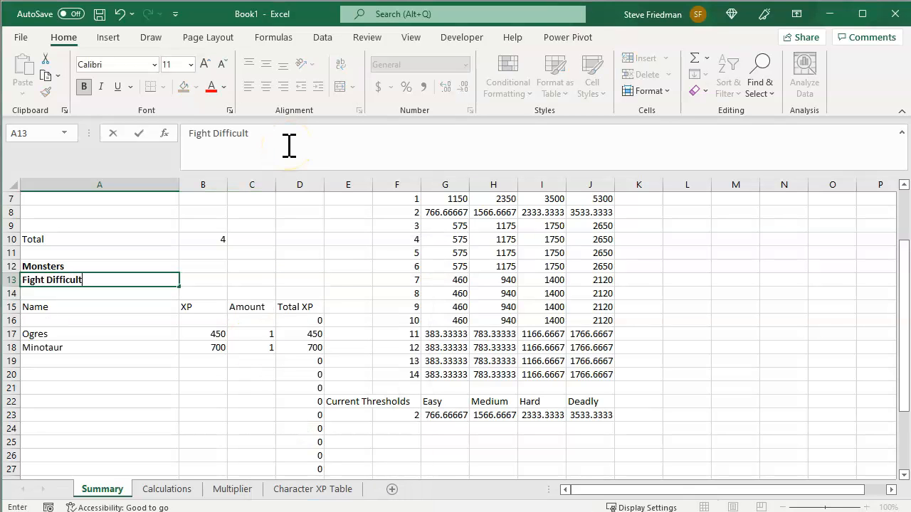
key("Tab")
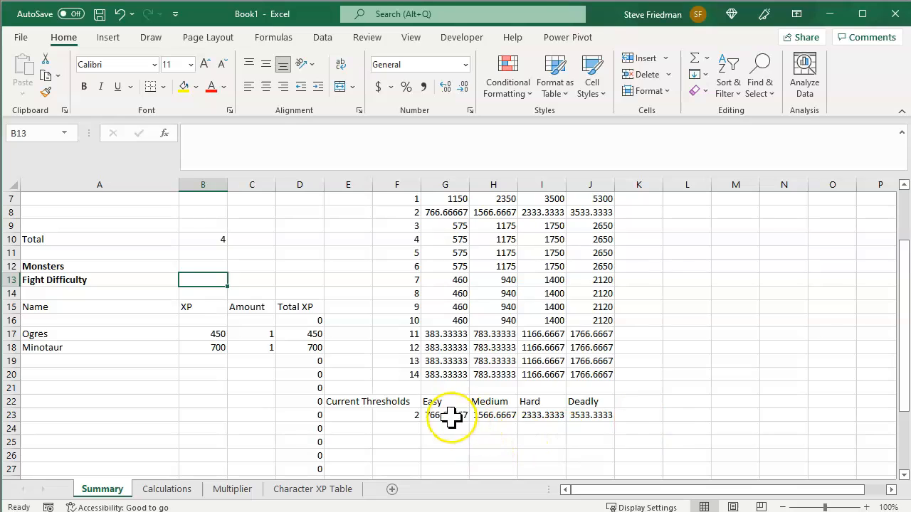
Step: Begin an XLOOKUP formula in cell B13 with lookup value D34, lookup array G23:J23 and return array G22:J22
type("=xl")
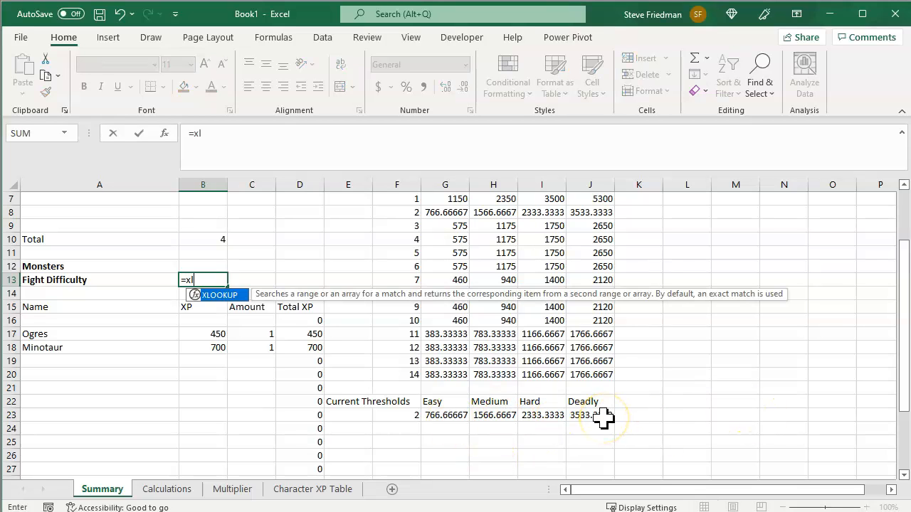
type("ookup(")
scroll(280, 327, "down", 3)
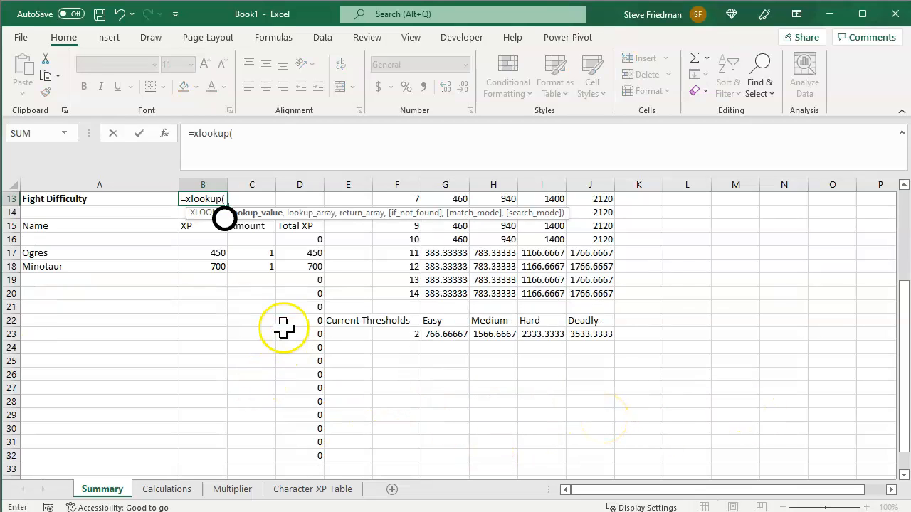
left_click(306, 442)
type(",")
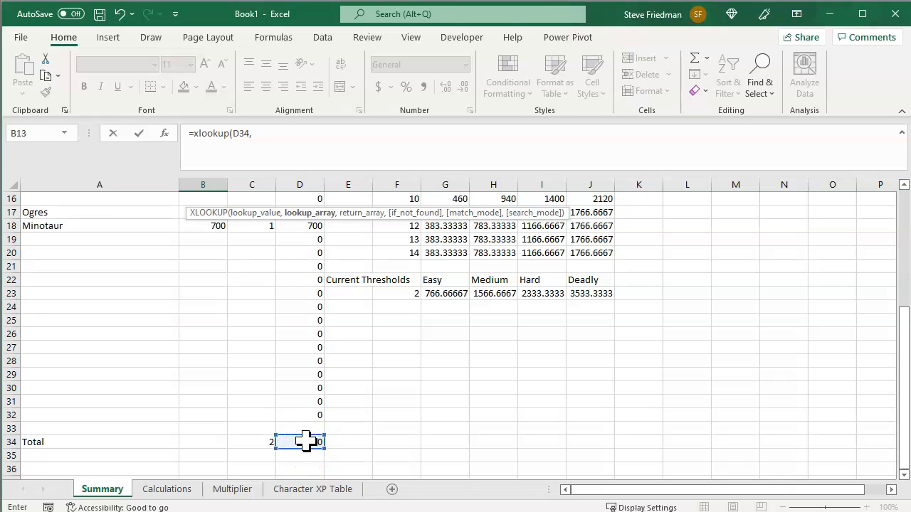
left_click_drag(443, 296, 582, 292)
type(",")
left_click_drag(440, 280, 580, 279)
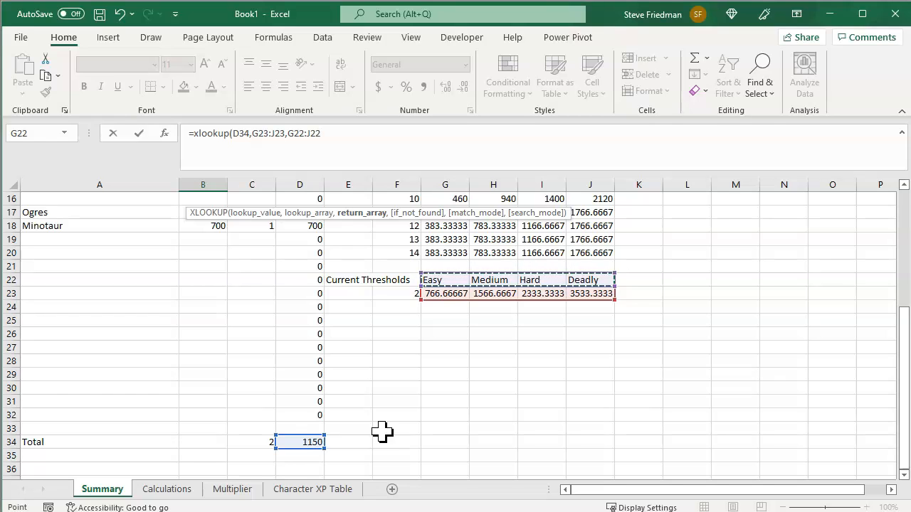
Step: Complete the B13 XLOOKUP with an empty if_not_found argument and match mode -1 for exact match or next smaller item
type(",")
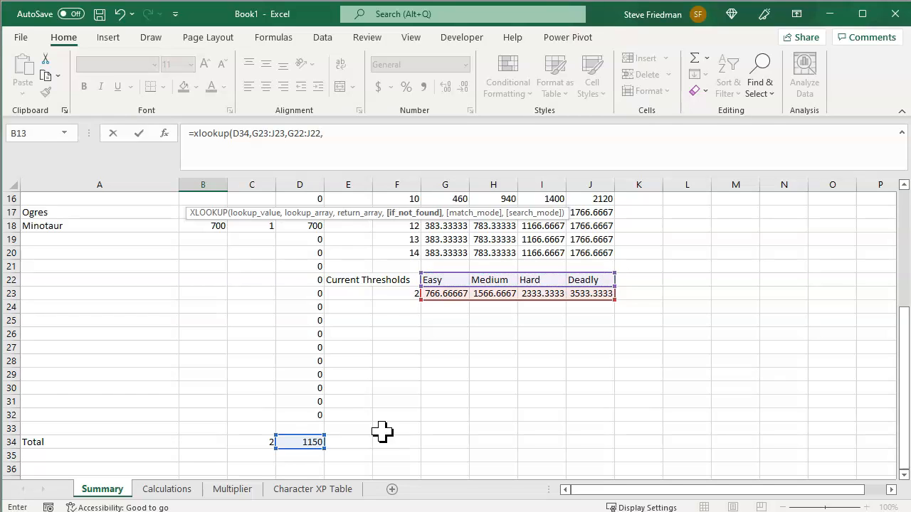
left_click(430, 214)
type(",")
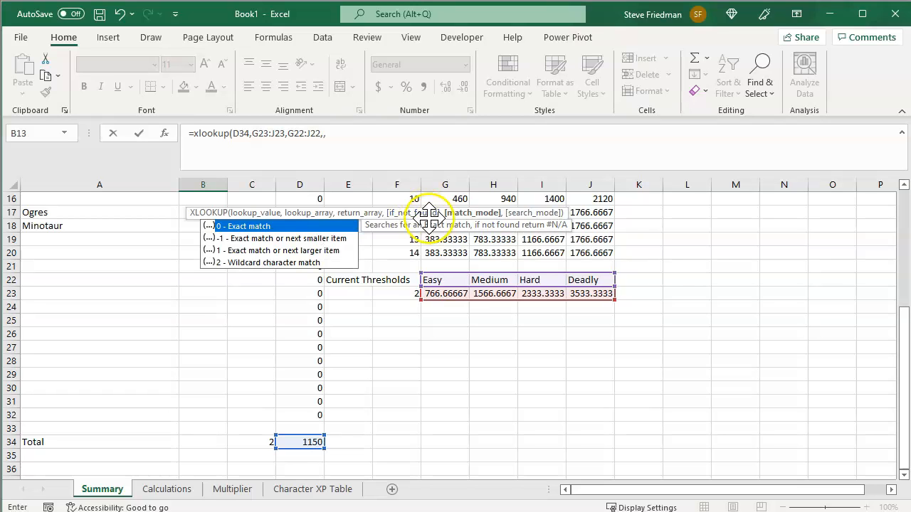
left_click(484, 214)
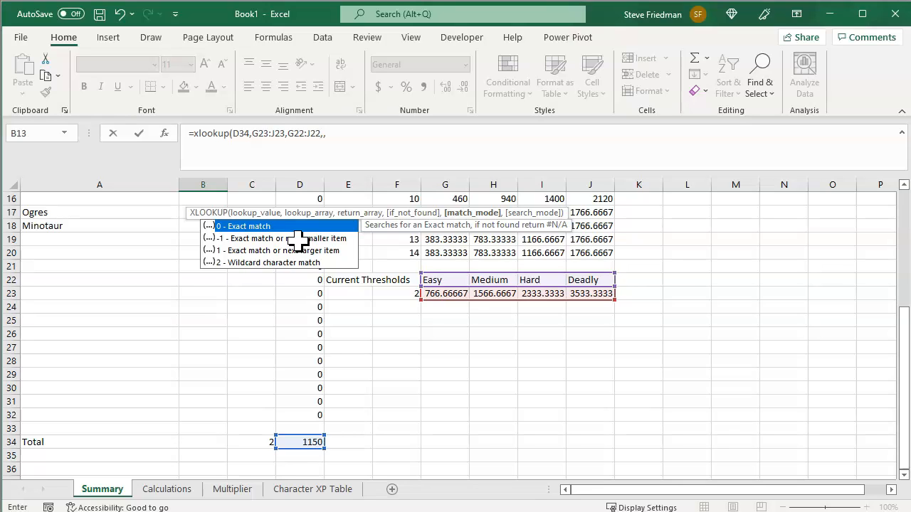
type("1")
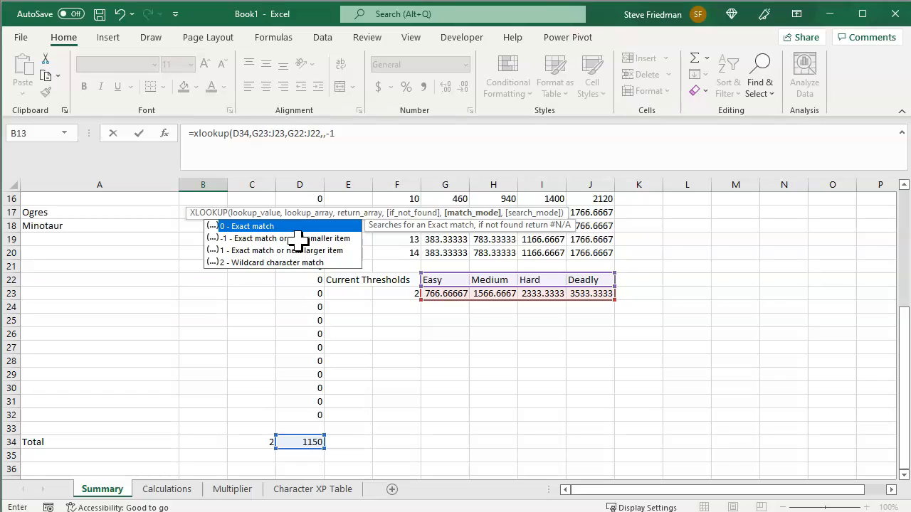
type(")")
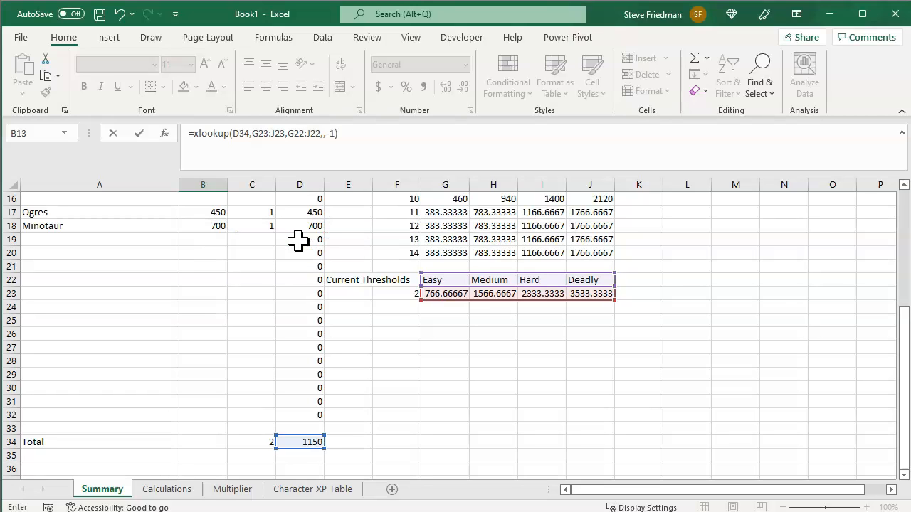
left_click(332, 140)
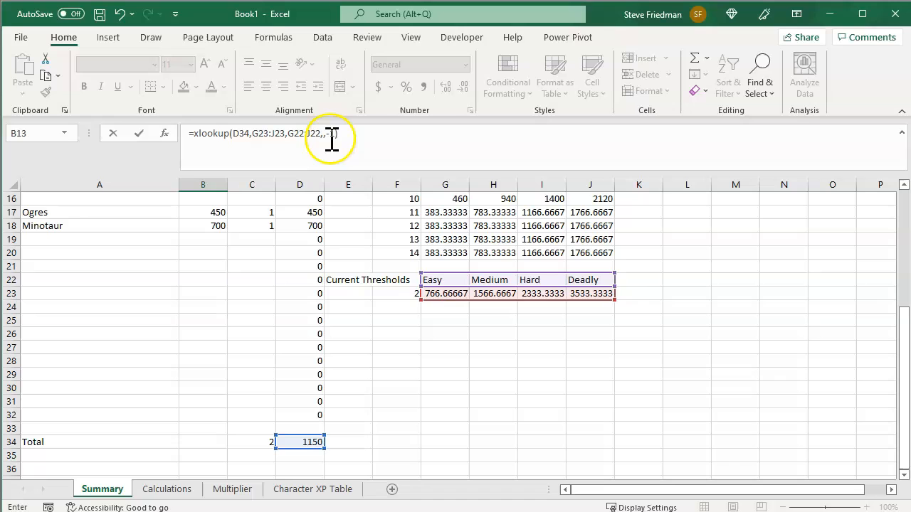
left_click(452, 139)
key("Return")
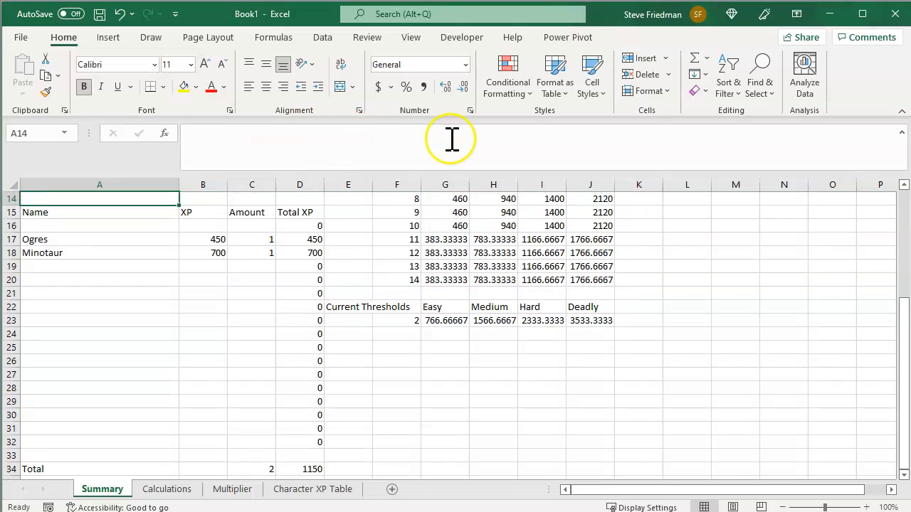
Step: Compare the Fight Difficulty result in B13 with the total monster XP and the Easy and Medium thresholds for two monsters
scroll(292, 305, "up", 2)
left_click(206, 267)
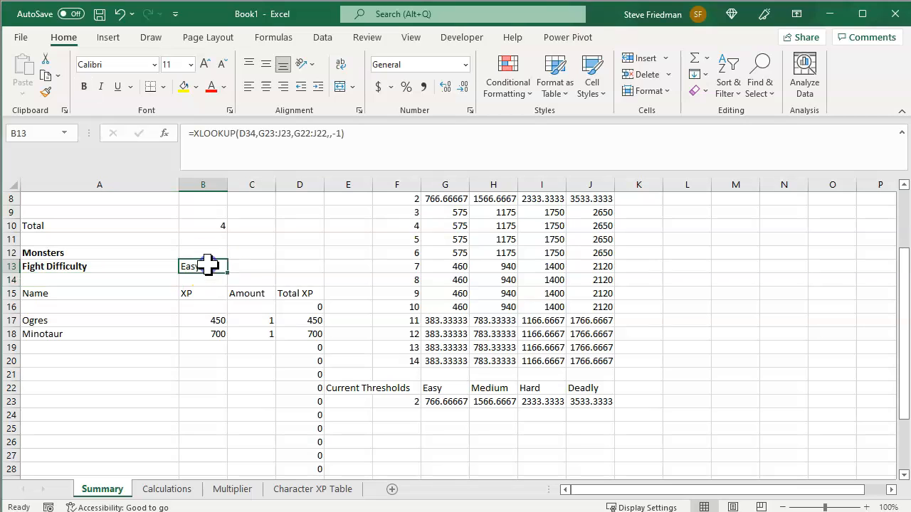
scroll(284, 313, "down", 2)
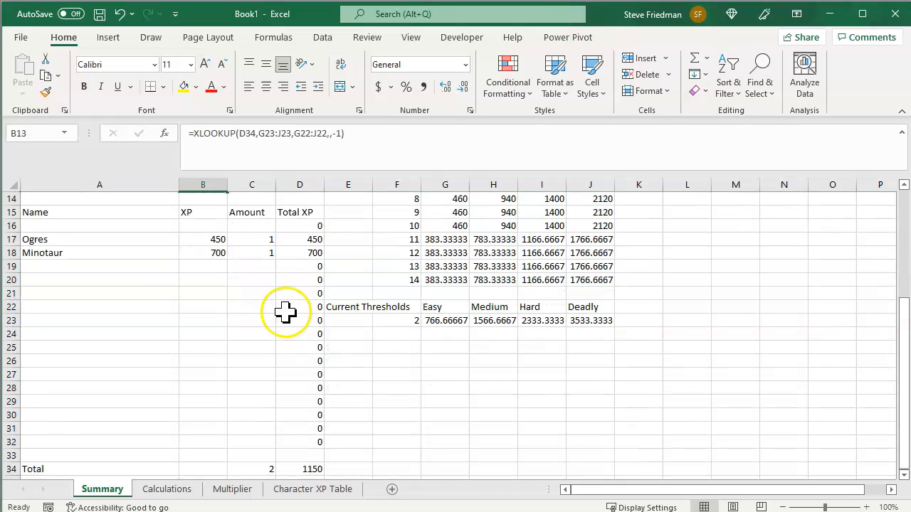
scroll(284, 318, "up", 1)
scroll(284, 318, "down", 1)
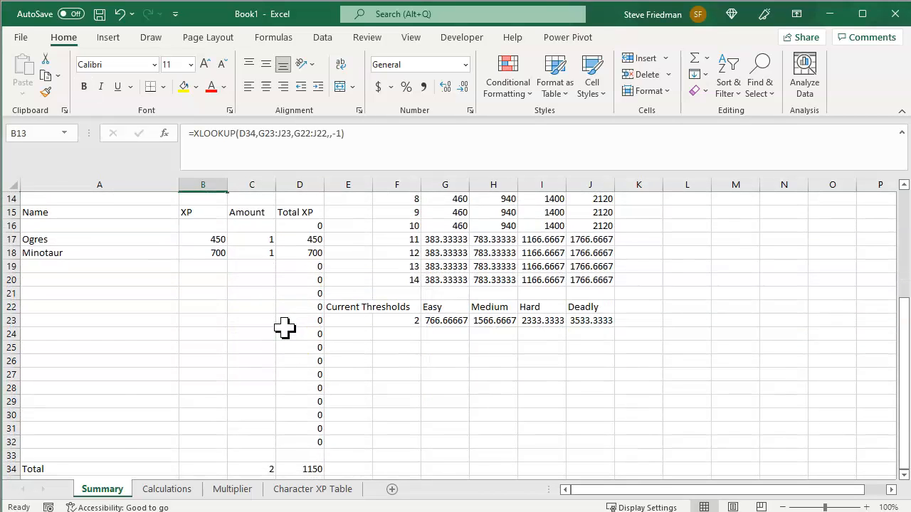
scroll(346, 420, "up", 1)
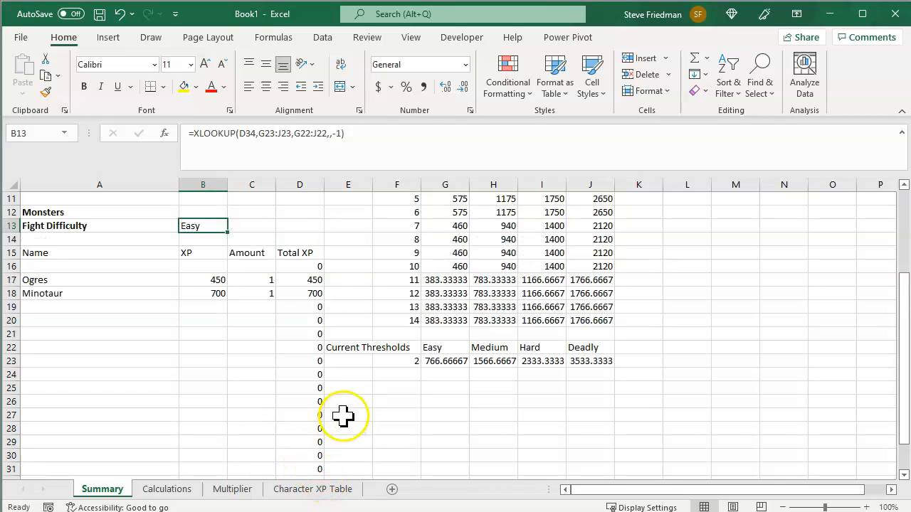
scroll(348, 415, "up", 1)
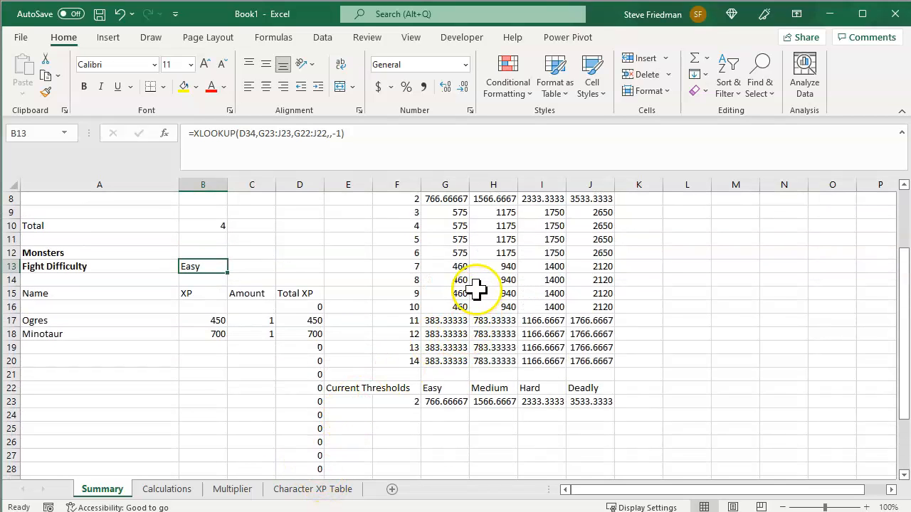
scroll(476, 288, "up", 2)
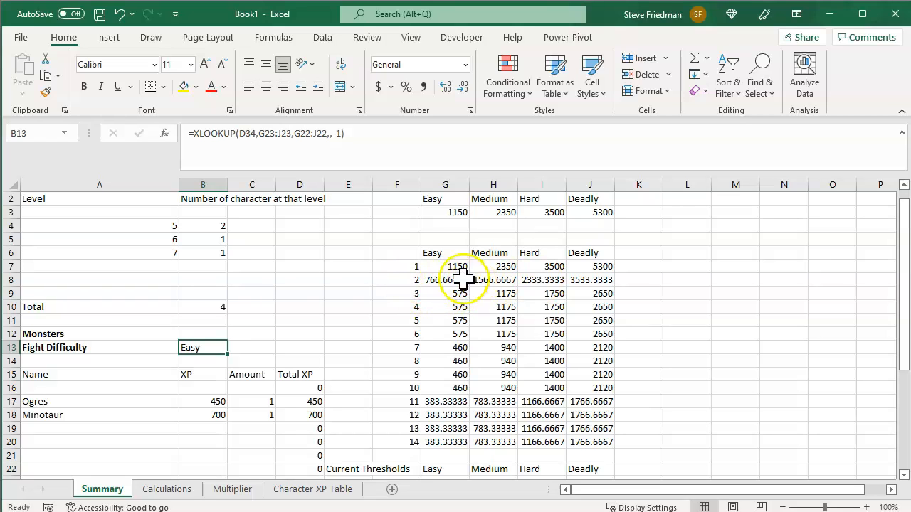
left_click(442, 280)
left_click(484, 278)
left_click(440, 280)
left_click(481, 279)
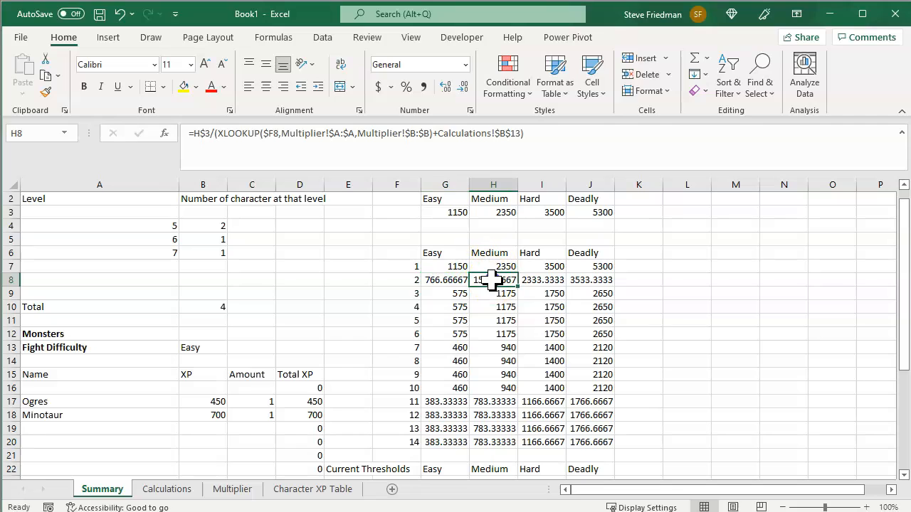
Step: Set the Minotaur amount in cell C18 to 2 and check the total XP against the current thresholds
left_click(256, 413)
type("2")
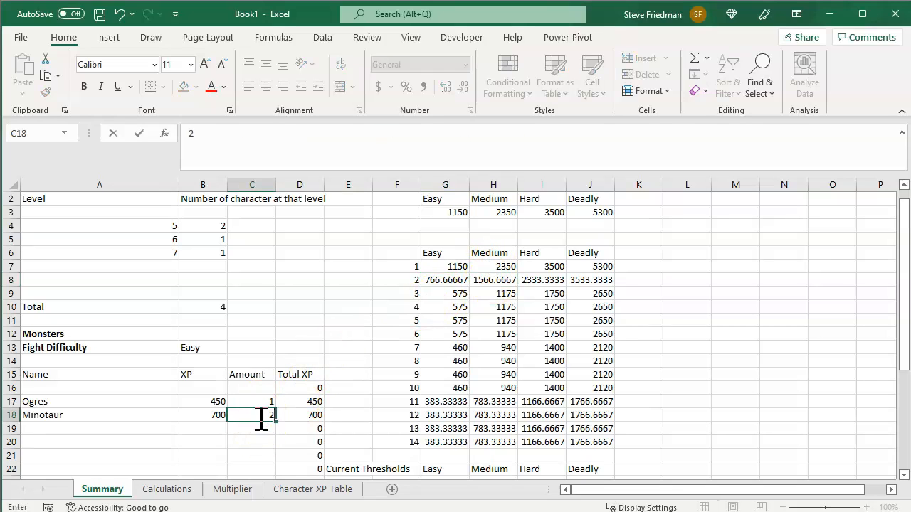
key("Return")
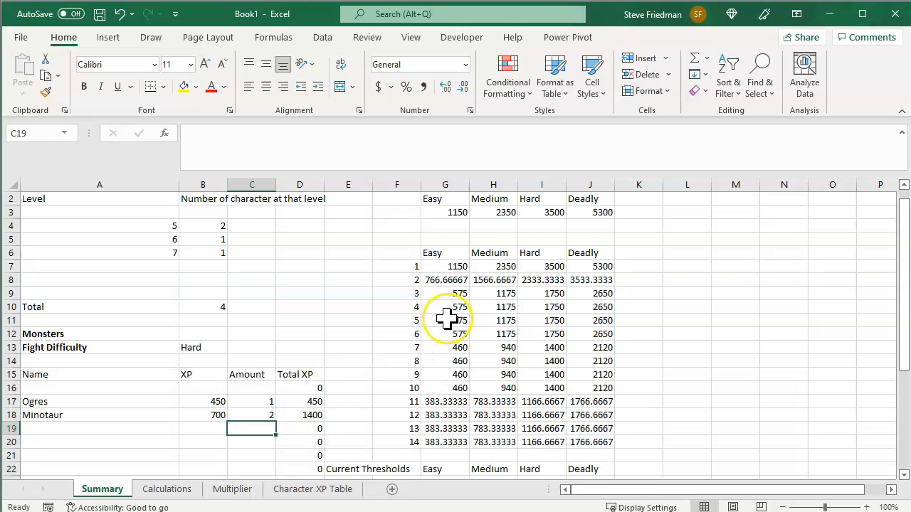
scroll(350, 372, "down", 7)
scroll(350, 372, "up", 6)
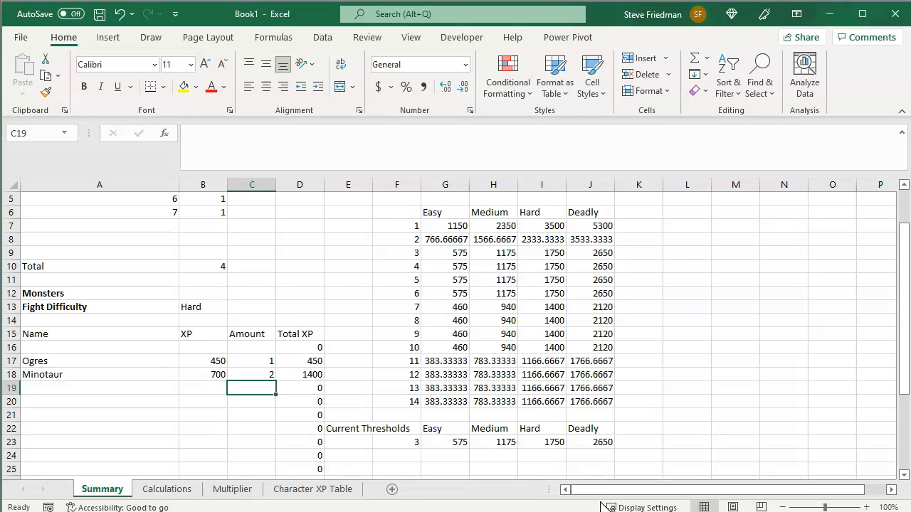
Step: Set the Ogres amount in cell C17 to 0
left_click(253, 361)
type("0")
key("Return")
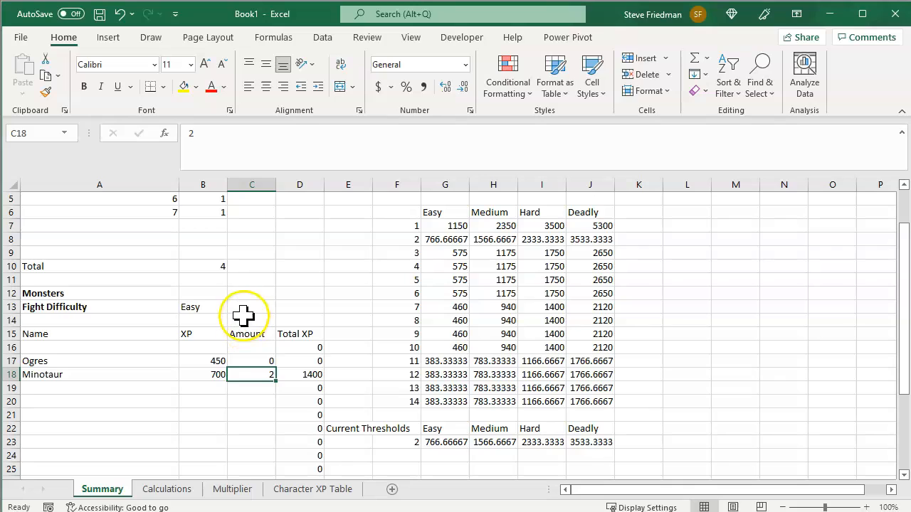
Step: Replace the Minotaur entry in row 18 with Godzillas worth 1000000 XP each
left_click(77, 371)
double_click(84, 380)
type("Godzillas")
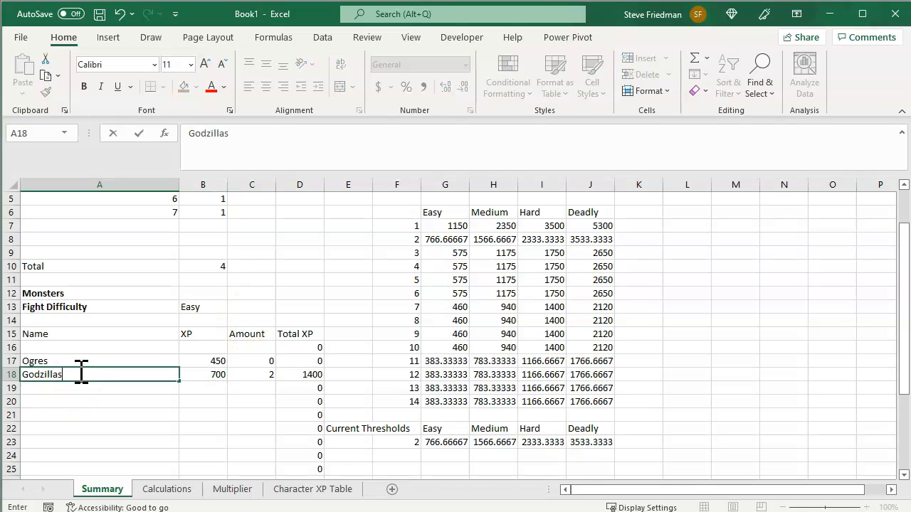
key("Tab")
type("1000000")
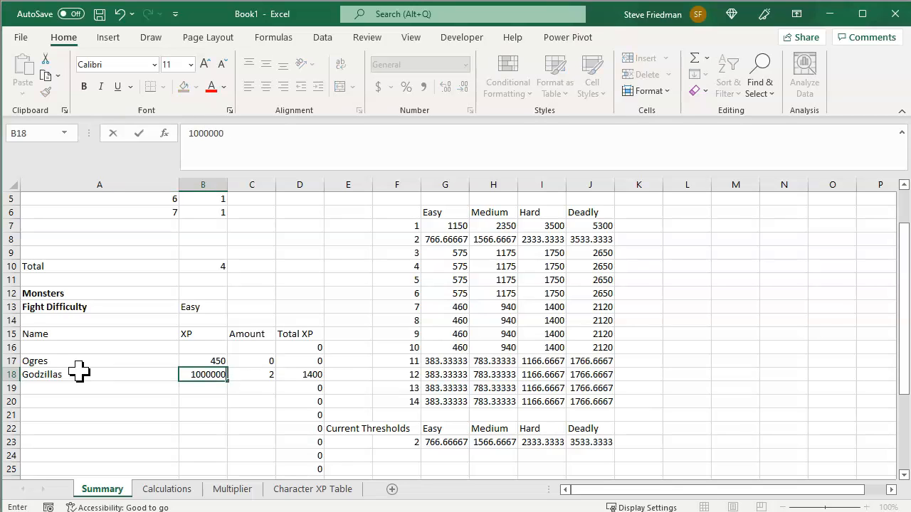
key("Tab")
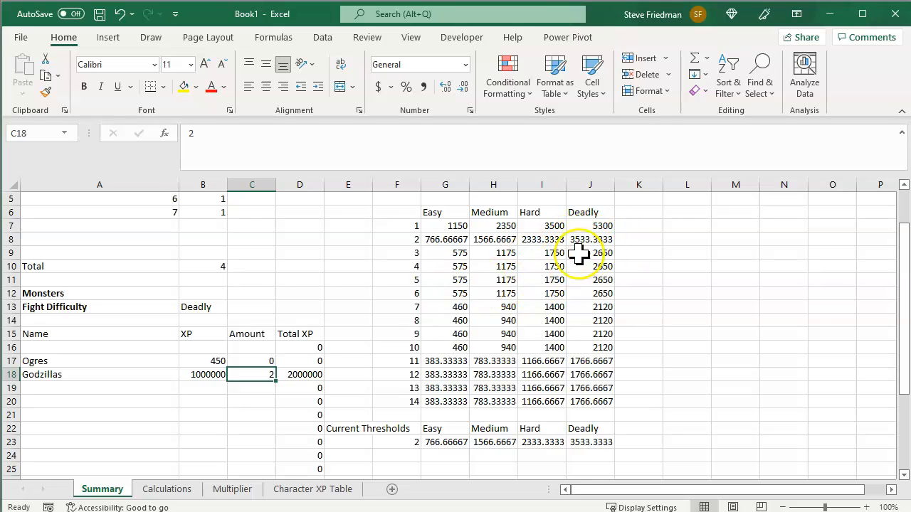
Step: Change the monster in row 18 to Ants with an XP of 1
left_click(59, 375)
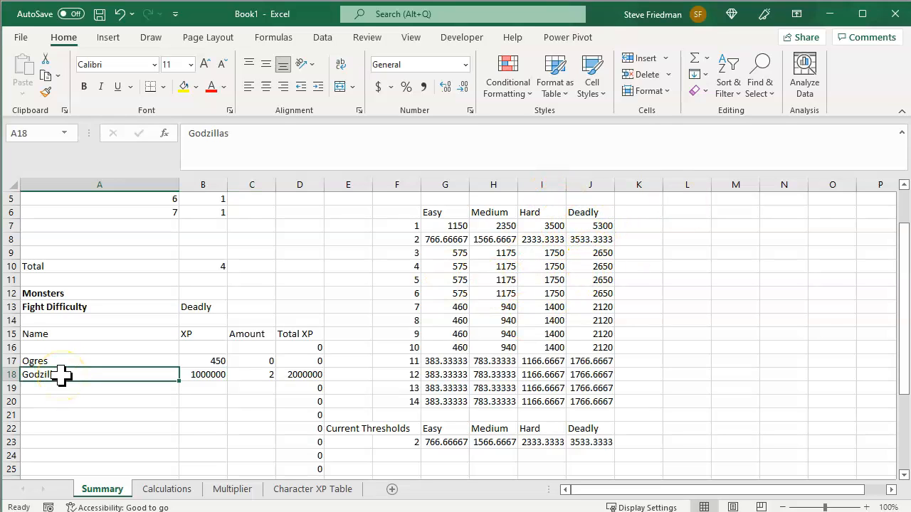
type("Ants")
key("Tab")
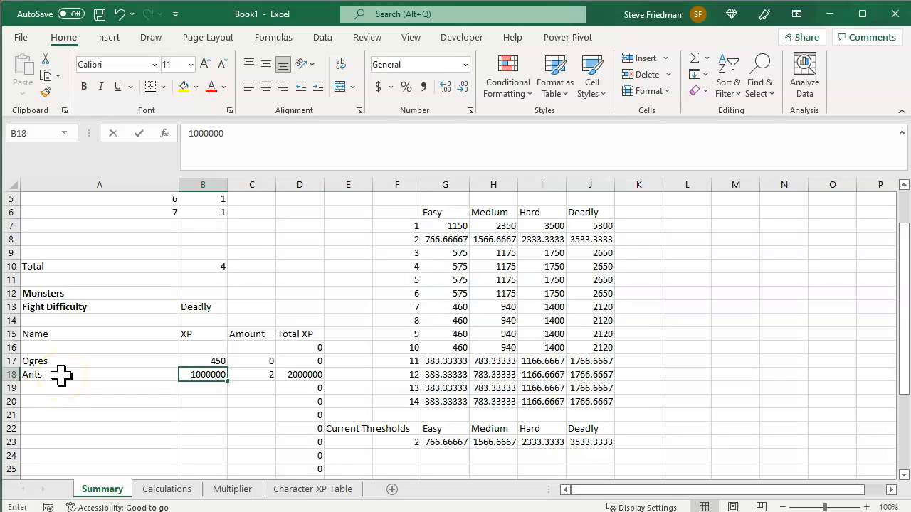
type("1")
key("Tab")
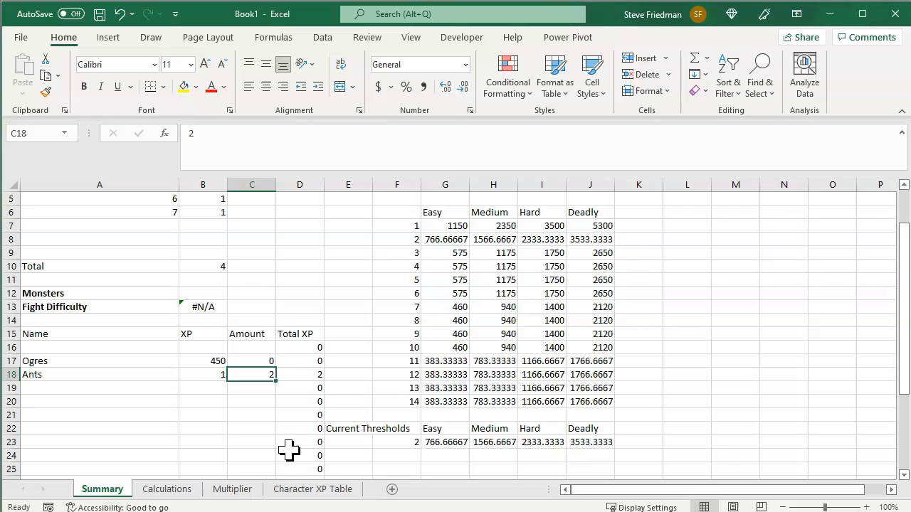
Step: Add "Too Easy" as the not-found result of the XLOOKUP formula in the Fight Difficulty cell B13
left_click(204, 307)
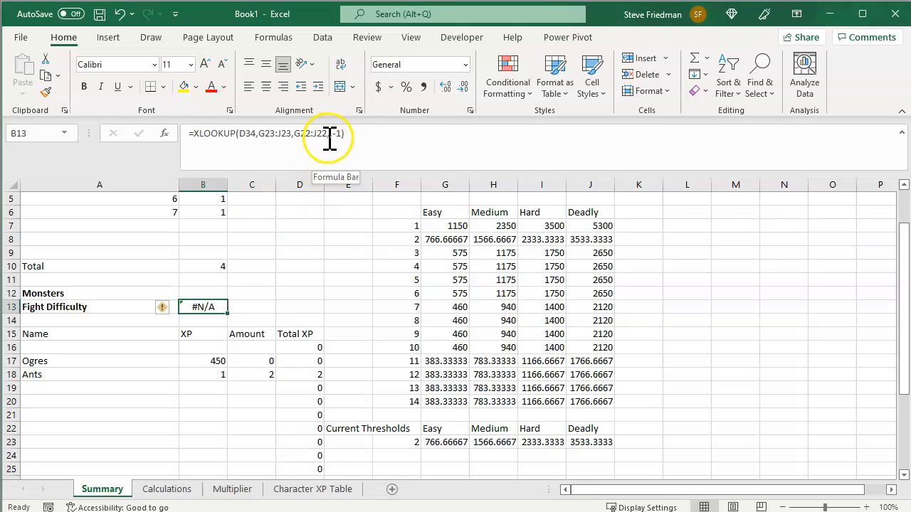
left_click(329, 137)
left_click(331, 135)
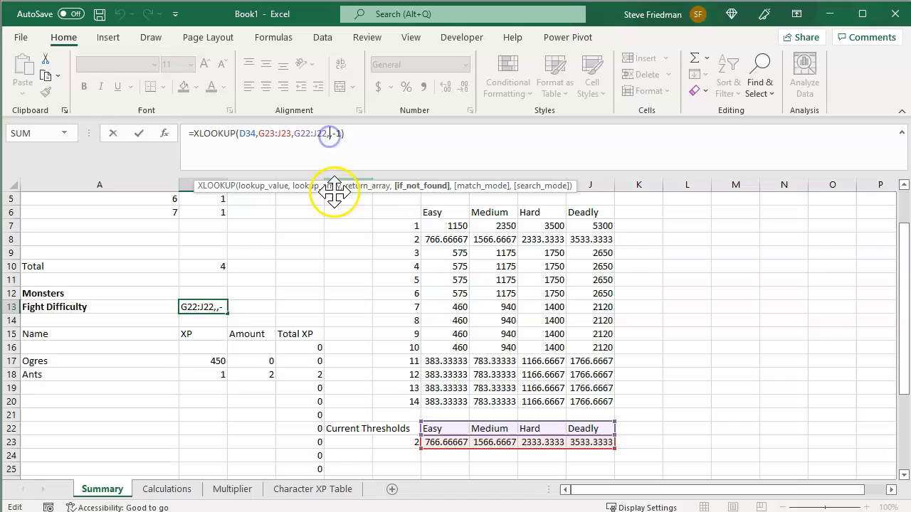
left_click(454, 299)
type("\"")
type("Too Easy\"")
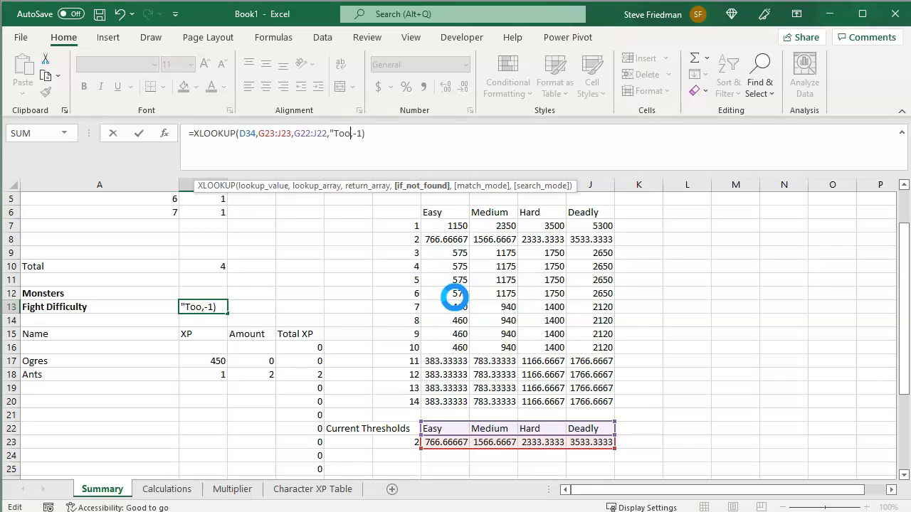
key("Return")
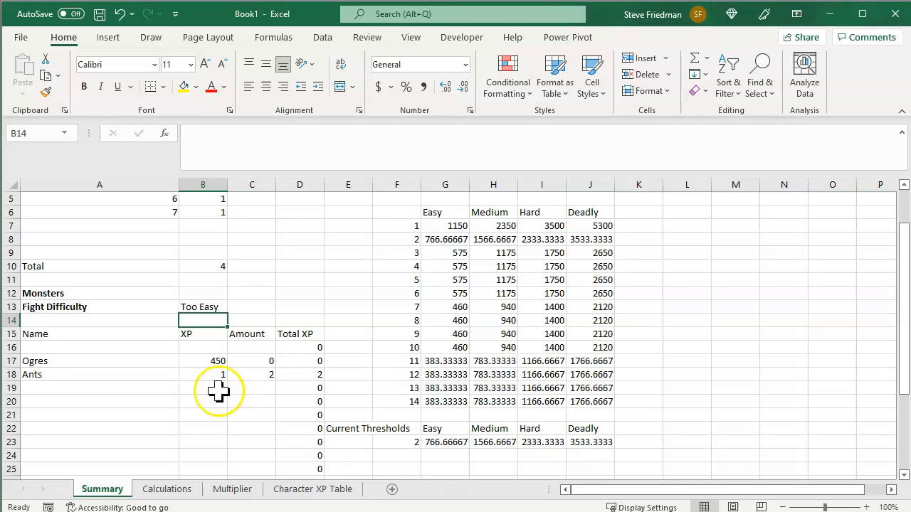
Step: Change the monster in row 18 to Giant Ants with an XP of 500
left_click(199, 373)
double_click(102, 374)
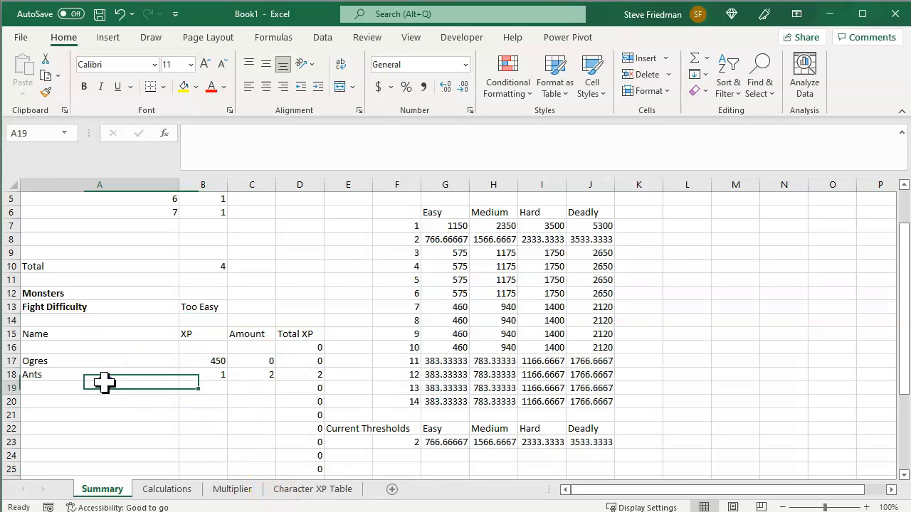
type("Giant Ants")
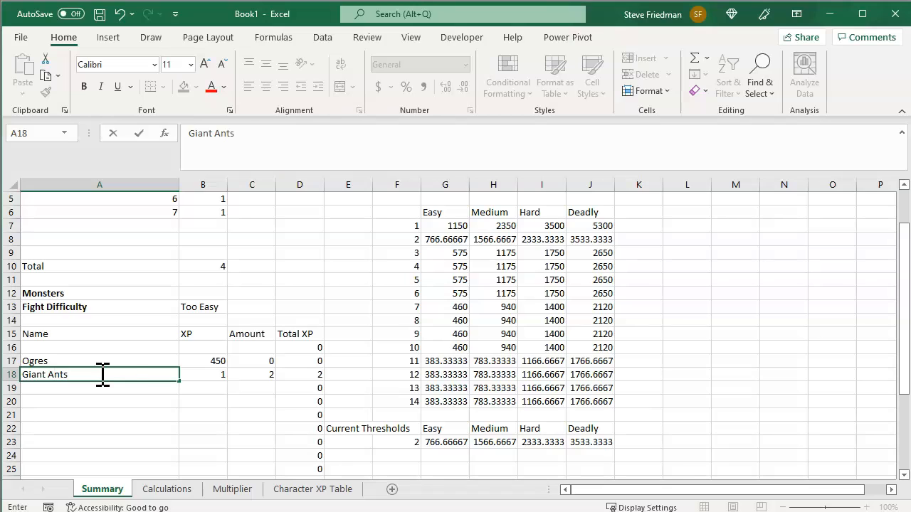
key("Tab")
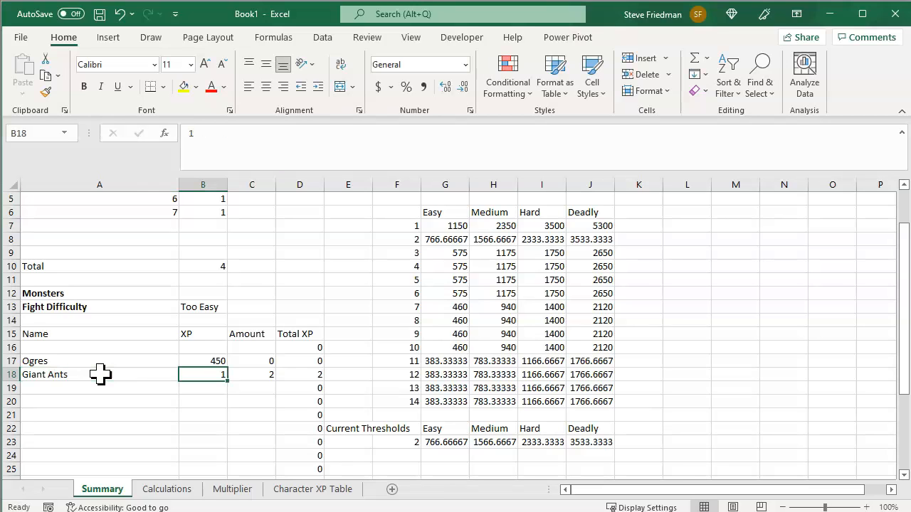
type("500")
key("Tab")
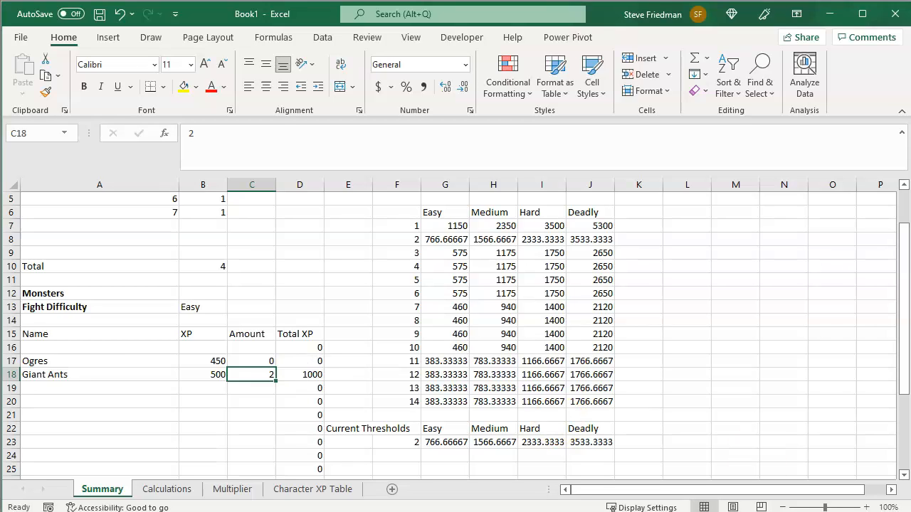
Step: Format the Summary sheet's numbers in comma style without decimal places
scroll(66, 220, "up", 2)
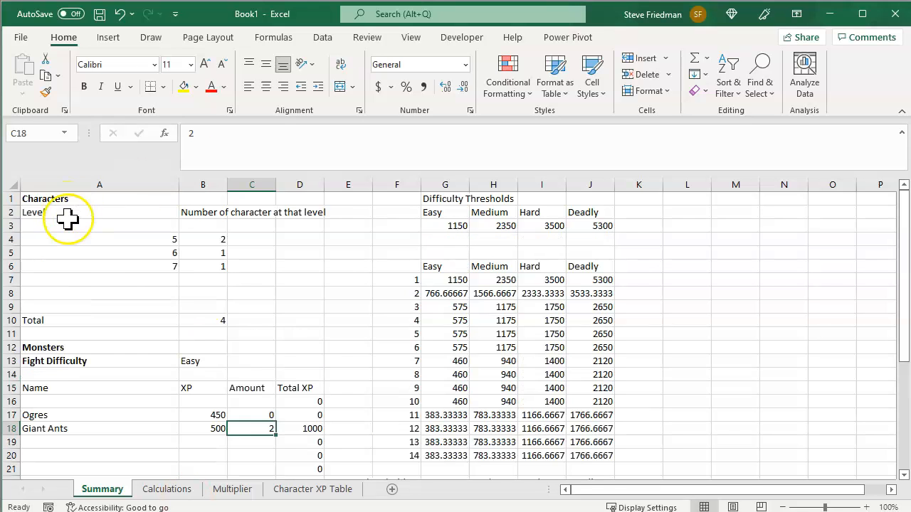
left_click(65, 214)
left_click_drag(175, 189, 518, 186)
left_click(127, 207)
left_click(424, 88)
double_click(462, 87)
left_click(288, 226)
Step: Turn on text wrapping for the whole Summary sheet and adjust the widths of columns A and B to fit their headings
left_click(14, 185)
right_click(178, 250)
left_click(232, 429)
left_click(250, 47)
left_click(192, 193)
left_click(425, 390)
left_click(249, 376)
left_click_drag(168, 186, 247, 189)
left_click(183, 265)
Step: Center the headings in rows 1, 2, 6 and 22
left_click_drag(16, 218, 24, 249)
left_click(266, 86)
left_click(11, 306)
left_click(266, 86)
scroll(142, 320, "down", 3)
left_click(12, 388)
left_click(368, 293)
scroll(439, 297, "up", 3)
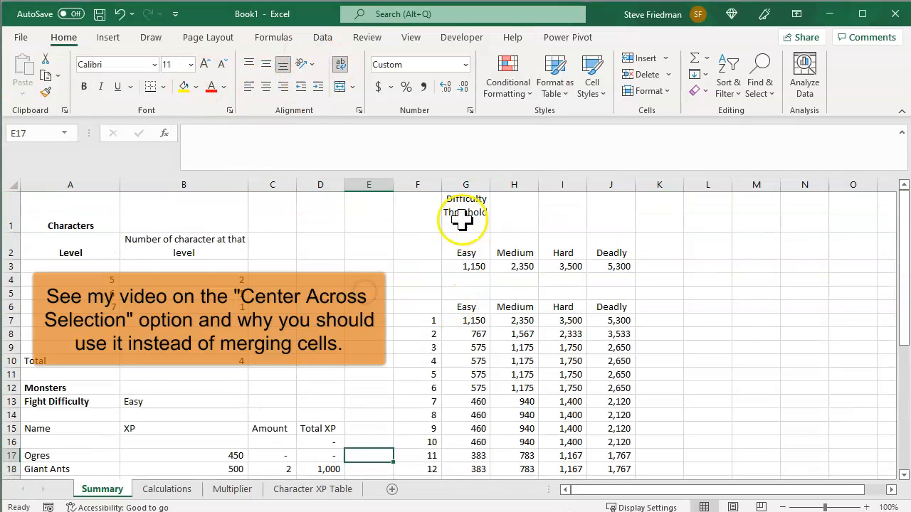
Step: Center the Difficulty Thresholds title over G1:J1 using Center Across Selection instead of merging
left_click_drag(466, 212, 579, 212)
right_click(575, 210)
left_click(626, 511)
left_click(197, 154)
left_click(190, 232)
left_click(397, 442)
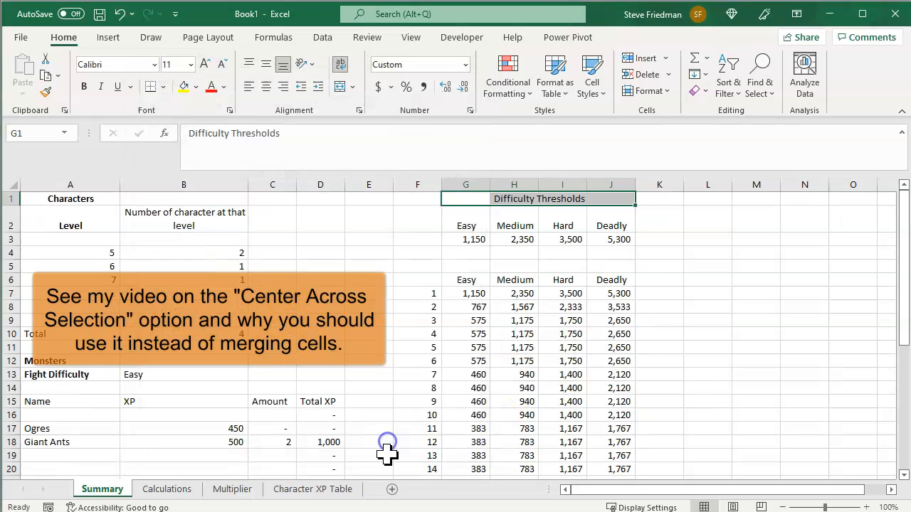
Step: Bold the character count heading in B2 and the threshold headings in G1:J2, G6:J6 and G22:J22
left_click(471, 199)
left_click(217, 211)
left_click_drag(466, 200, 634, 230)
left_click_drag(467, 291, 614, 290)
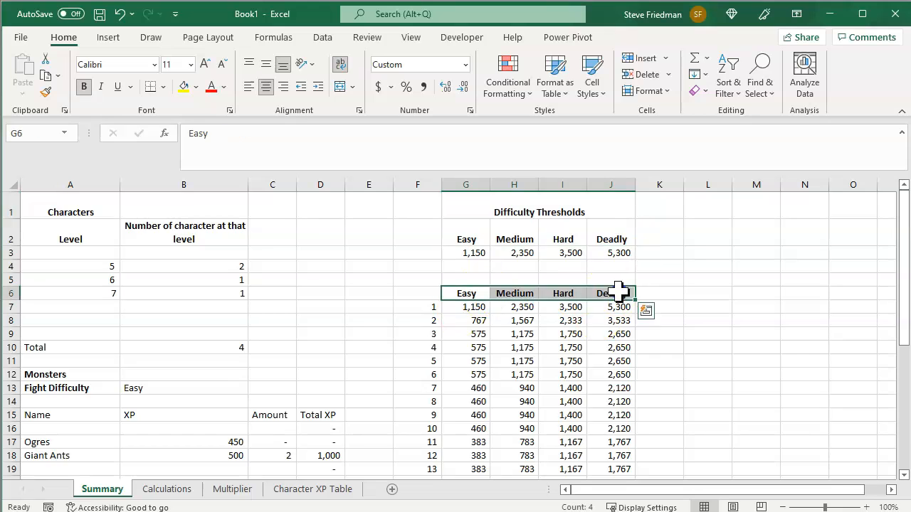
scroll(614, 290, "down", 4)
left_click_drag(466, 334, 620, 323)
Step: Center the Current Thresholds label across E22:F22 and make it bold
left_click_drag(365, 331, 410, 331)
right_click(382, 331)
left_click(420, 511)
left_click(89, 215)
left_click(102, 293)
left_click(312, 502)
key("ctrl+b")
Step: Bold and center the monster table headings Name, XP, Amount and Total XP in A15:D15
scroll(312, 382, "up", 3)
left_click_drag(71, 347, 321, 348)
key("ctrl+b")
left_click(263, 91)
Step: Give the Fight Difficulty result in B13 a green fill and thick outside borders
left_click(149, 320)
left_click(196, 86)
left_click(284, 170)
left_click(163, 86)
left_click(181, 269)
Step: Delete six surplus rows of cells in columns A to D of the monster table, moving its Total up to row 28
scroll(410, 335, "down", 3)
scroll(410, 336, "down", 2)
left_click(14, 282)
left_click_drag(43, 281, 320, 347)
right_click(297, 298)
left_click(340, 489)
left_click(340, 478)
key("Return")
Step: Apply a top and double bottom border to the monster totals in C28:D28 and the character total in B10
left_click(163, 87)
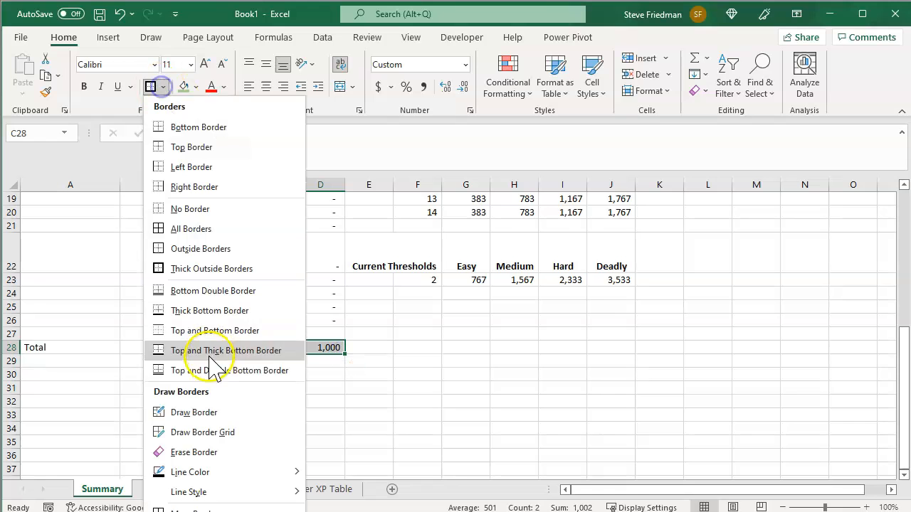
left_click(210, 349)
scroll(203, 350, "up", 6)
left_click(203, 349)
scroll(541, 330, "down", 3)
scroll(540, 332, "up", 3)
Step: Bold the character Total in A10:B10 and the monster Total in A28:D28
left_click_drag(78, 348, 236, 345)
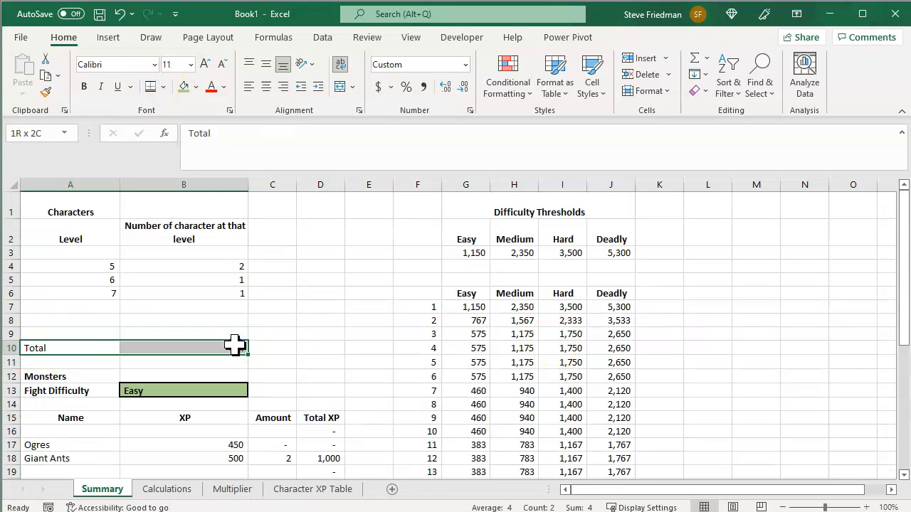
key("ctrl+b")
scroll(235, 345, "down", 3)
left_click_drag(57, 471, 319, 472)
key("ctrl+b")
scroll(313, 398, "up", 3)
left_click(359, 306)
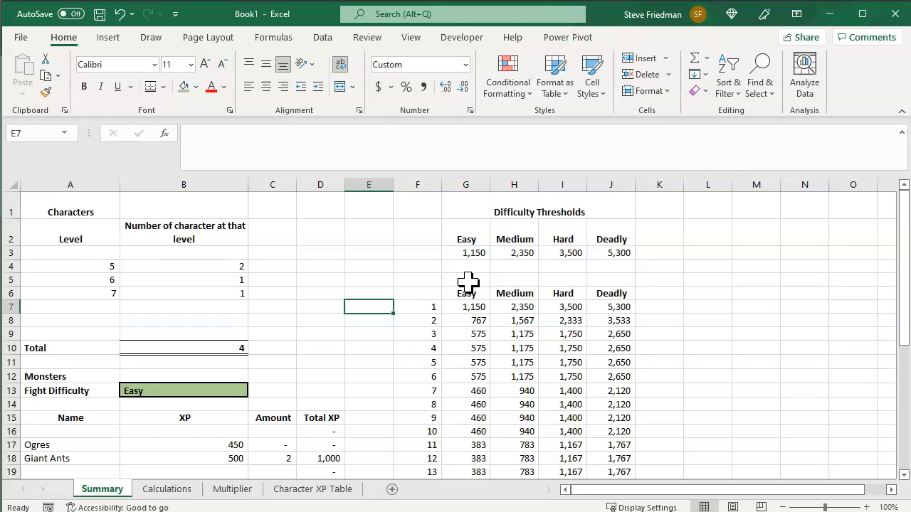
Step: Start an XLOOKUP formula in B14 with the total monster XP in D28 as the lookup value
key("alt+Tab")
left_click(155, 404)
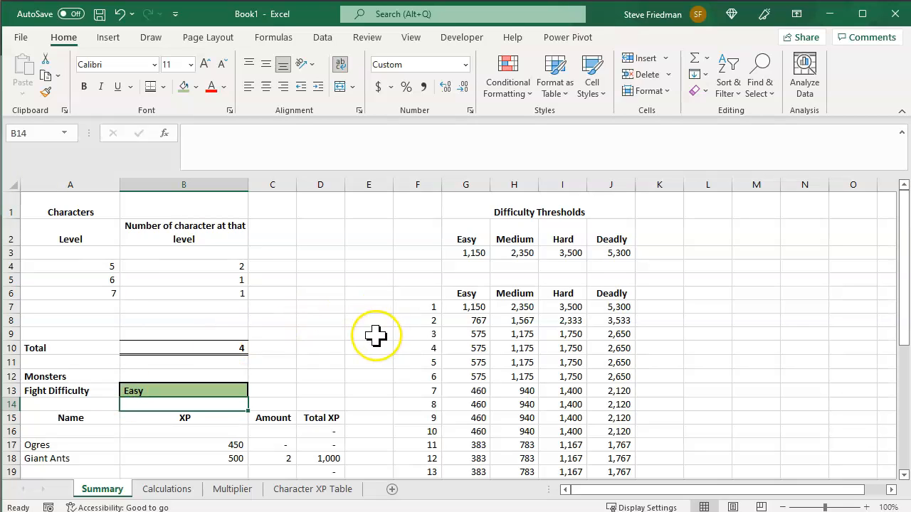
type("=xl")
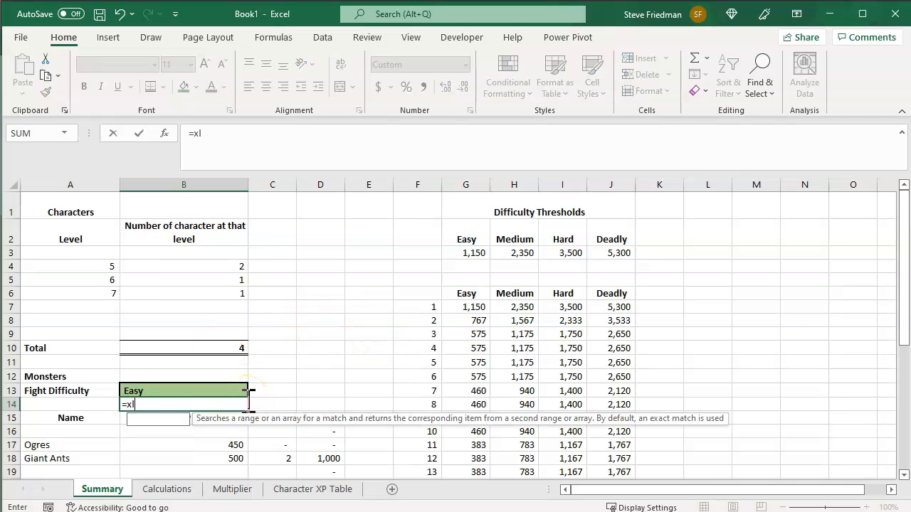
type("ookup(")
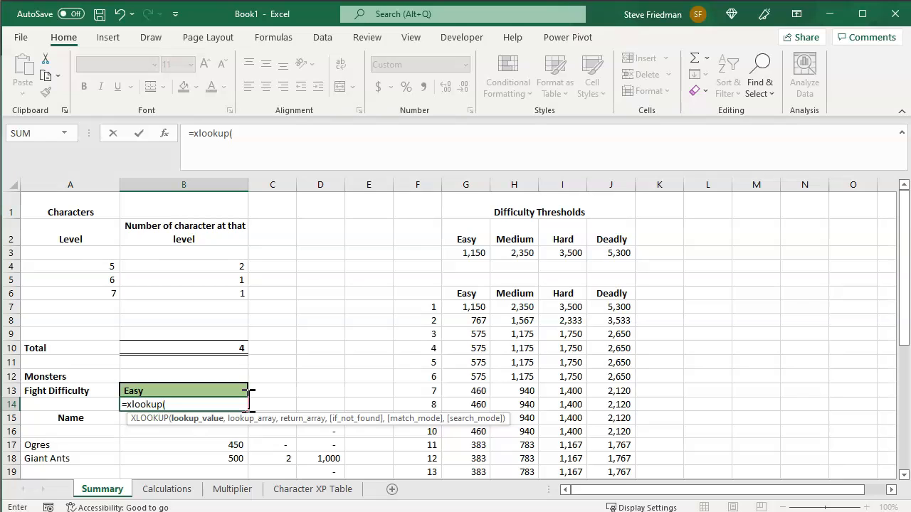
scroll(274, 408, "down", 4)
left_click(325, 429)
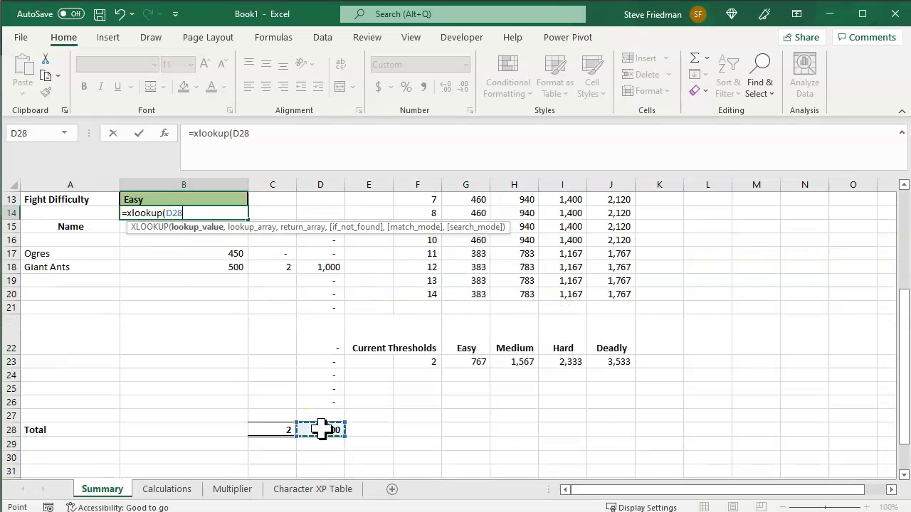
type(",")
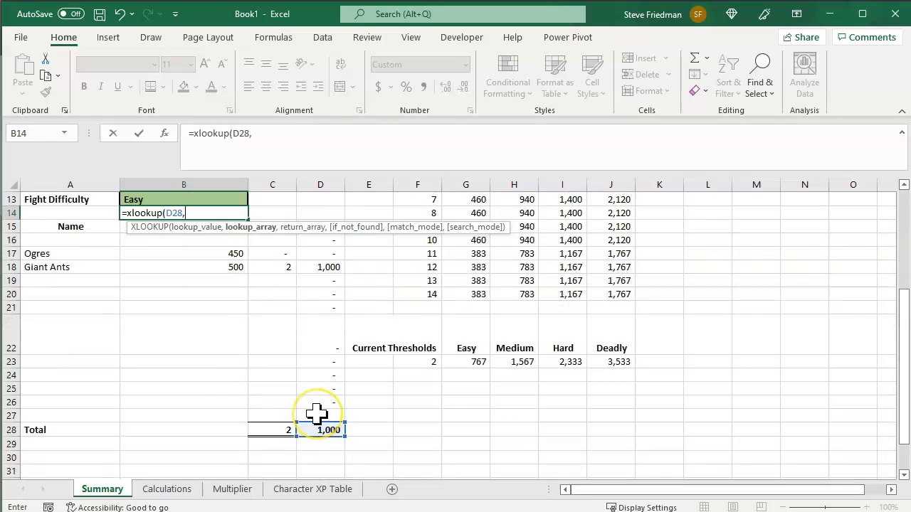
Step: Nest an XLOOKUP as the lookup array, finding the monster count C28 in F7:F20 and returning the thresholds from G7:J20
scroll(329, 270, "up", 3)
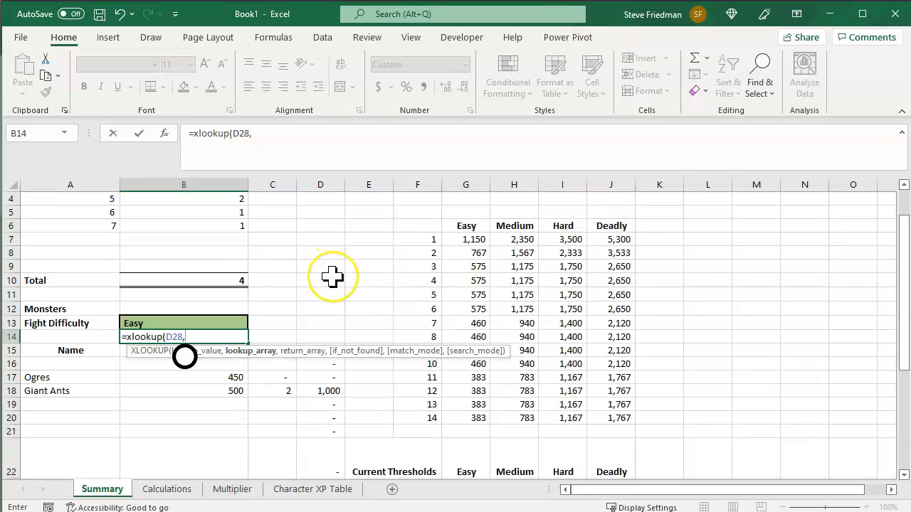
type("xlooku")
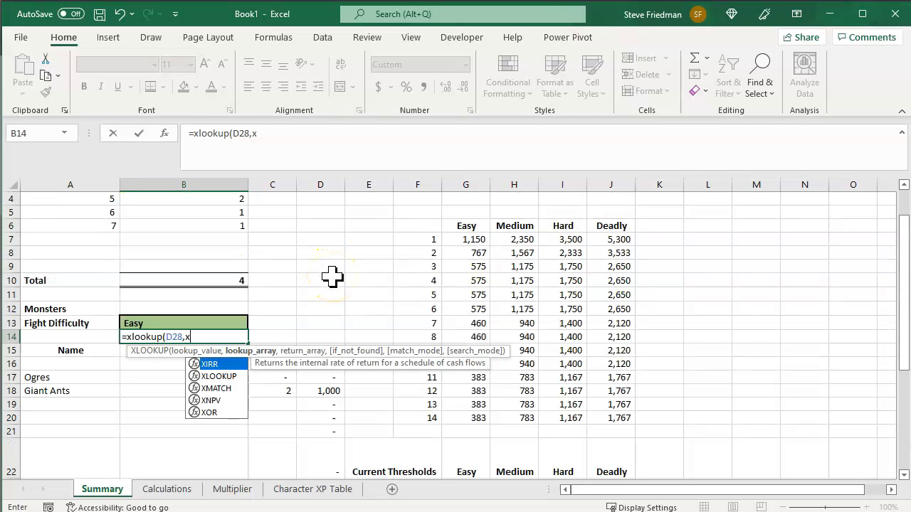
type("p(")
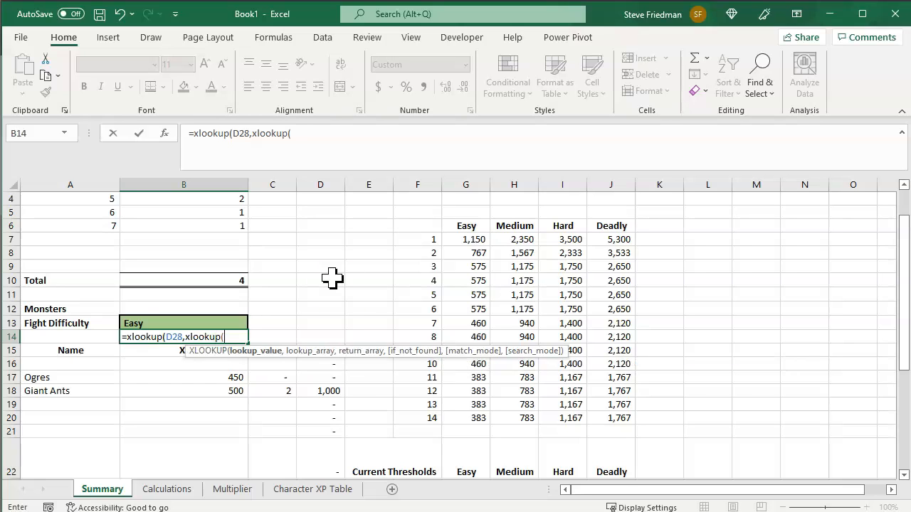
scroll(332, 278, "down", 4)
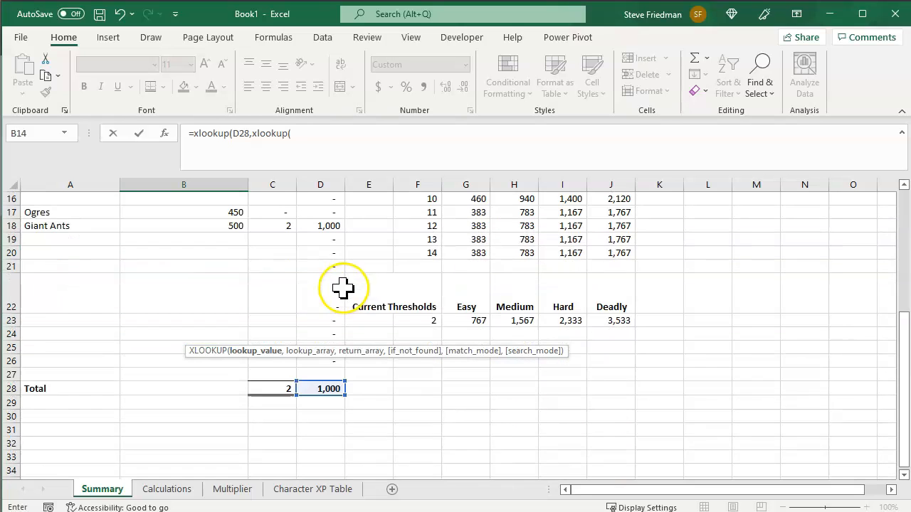
left_click(278, 388)
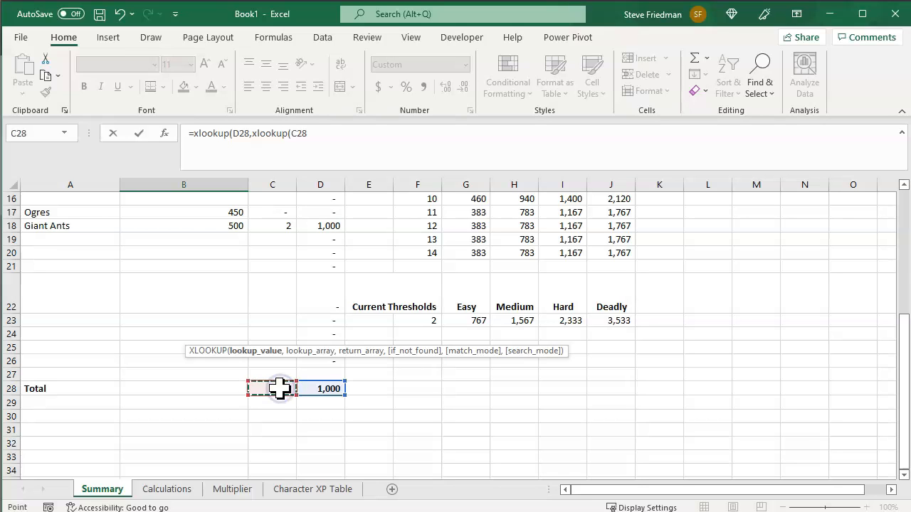
type(",")
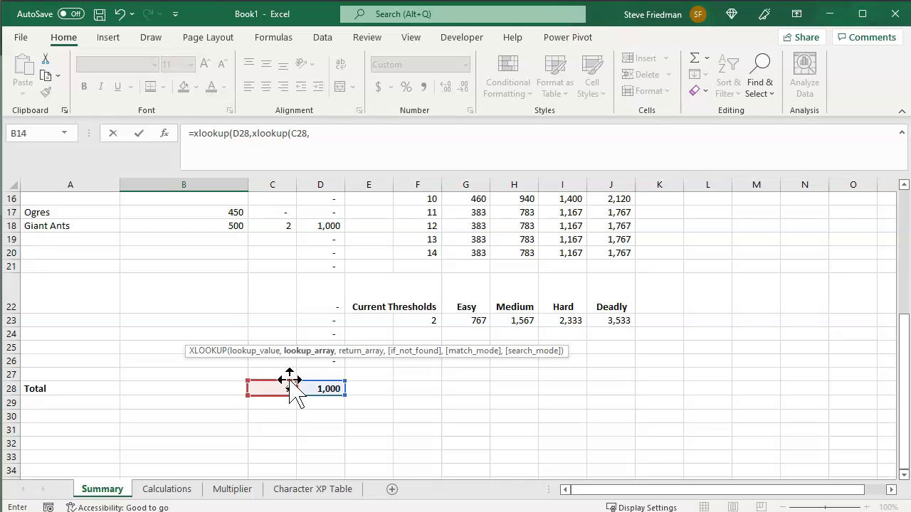
scroll(289, 385, "up", 4)
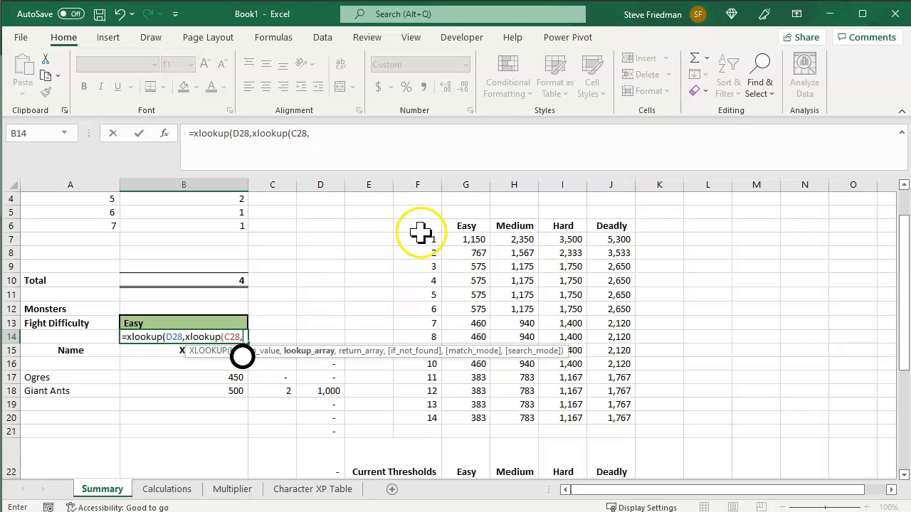
left_click_drag(421, 240, 417, 417)
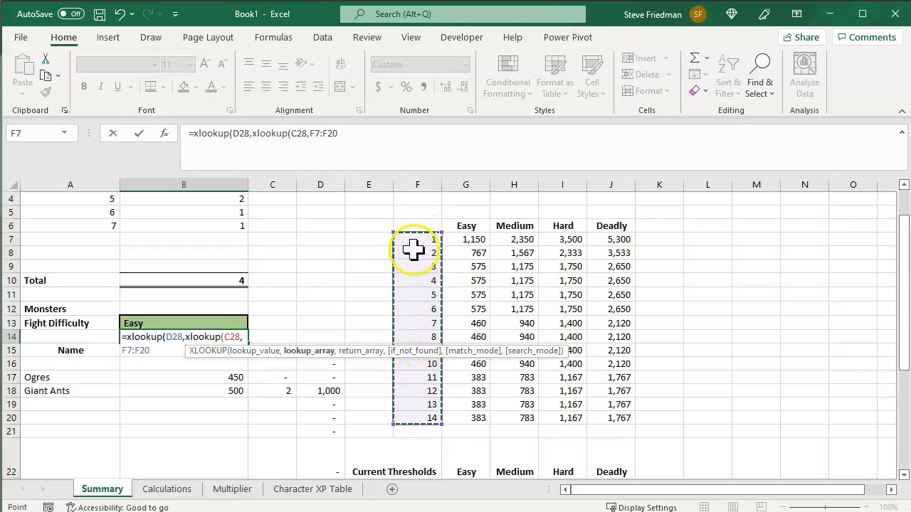
type(",")
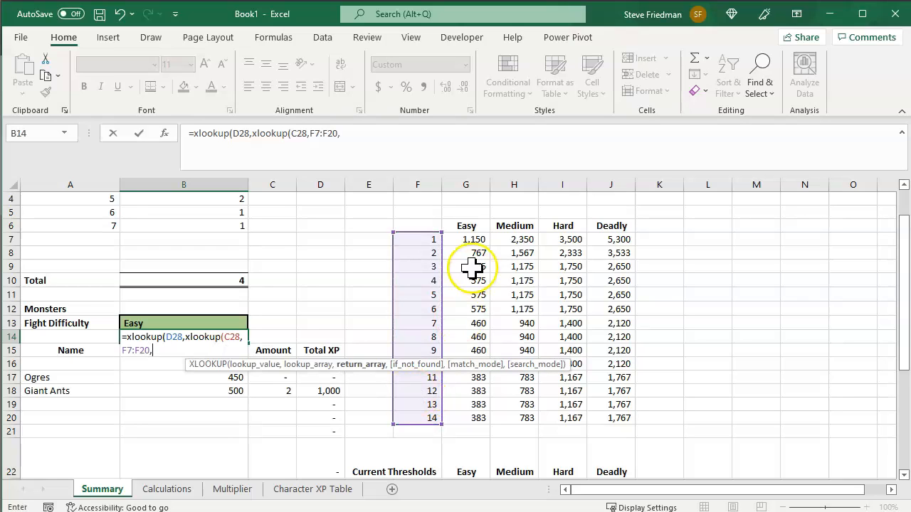
left_click_drag(466, 239, 602, 420)
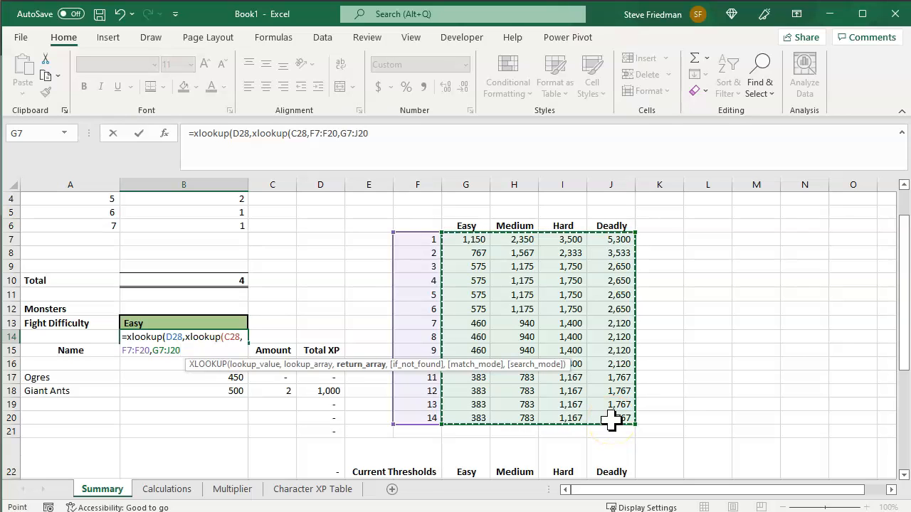
type(")")
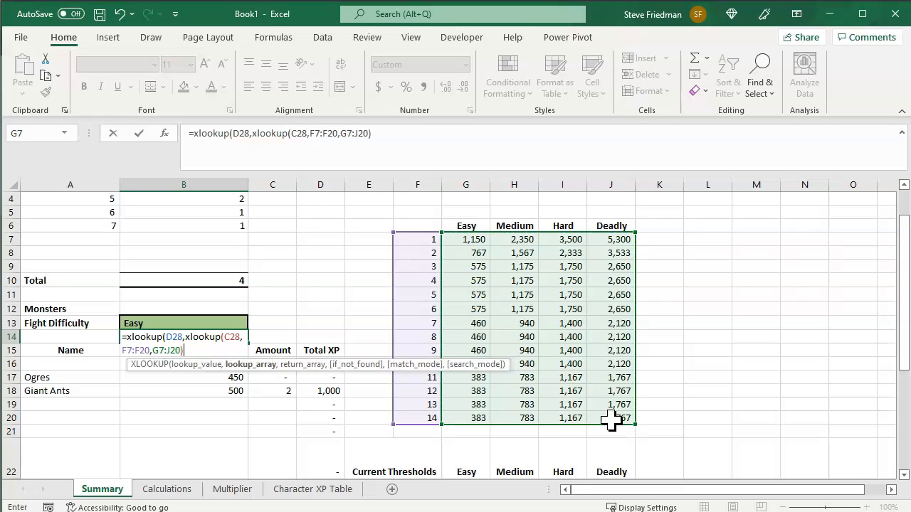
Step: Complete the outer XLOOKUP in B14 with return array G6:J6, "Too Easy" if not found, and match mode -1 for exact or next smaller
type(",")
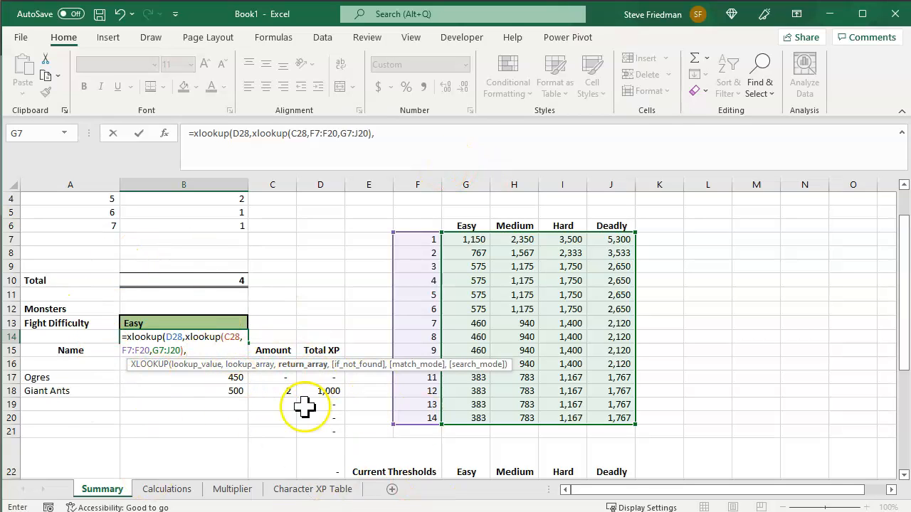
left_click_drag(473, 226, 639, 242)
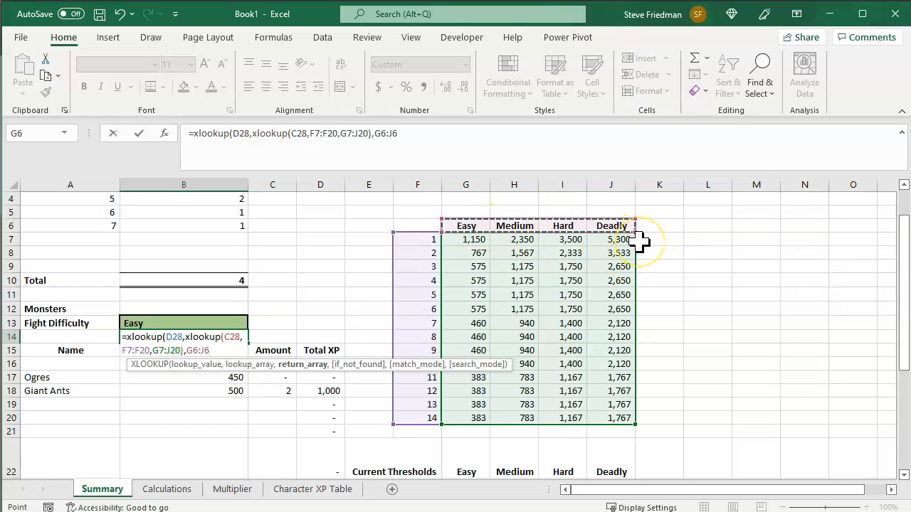
type(",")
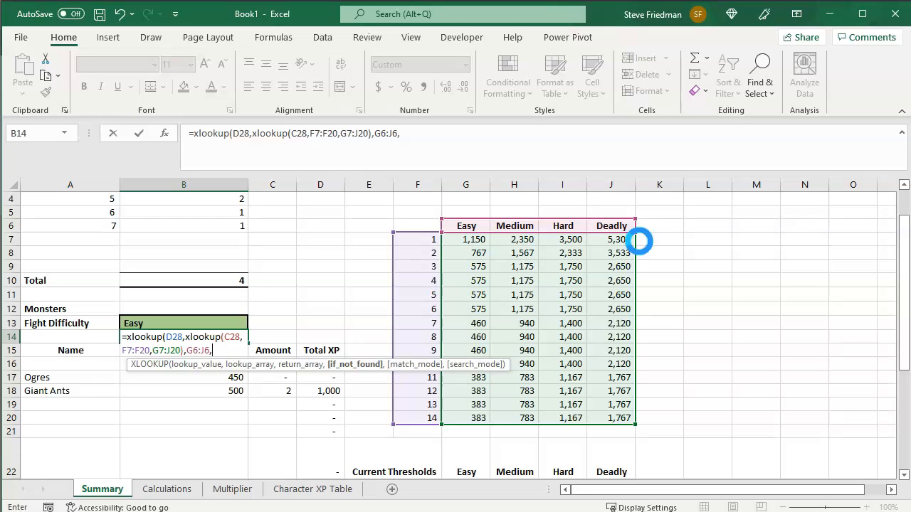
type("\"Too Easy\"")
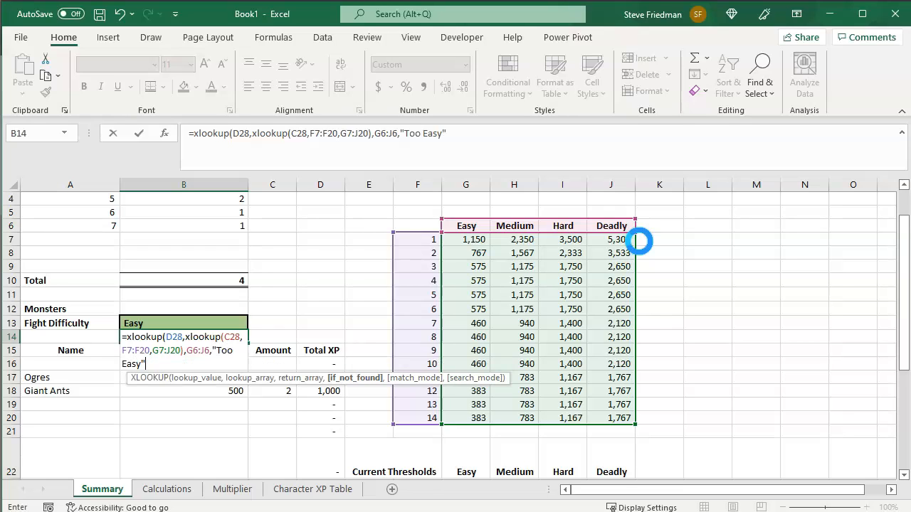
type(",")
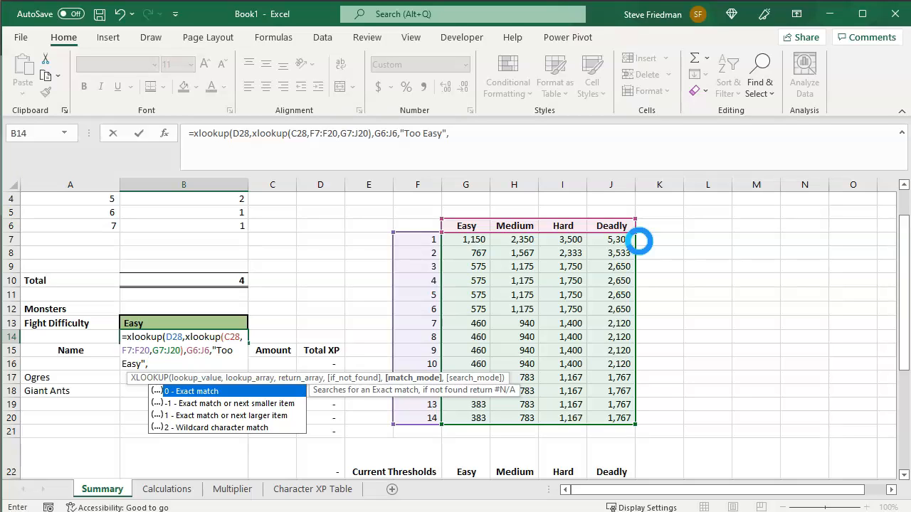
type("-1")
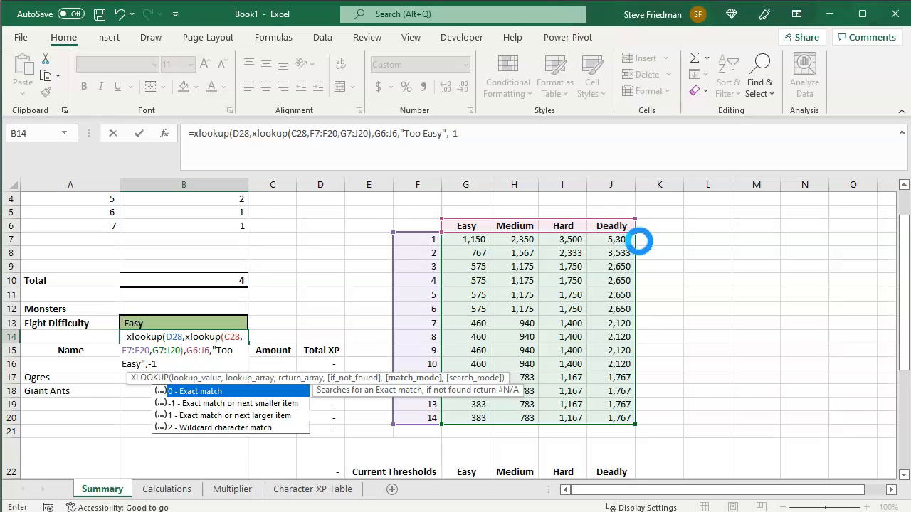
key("Escape")
type(")")
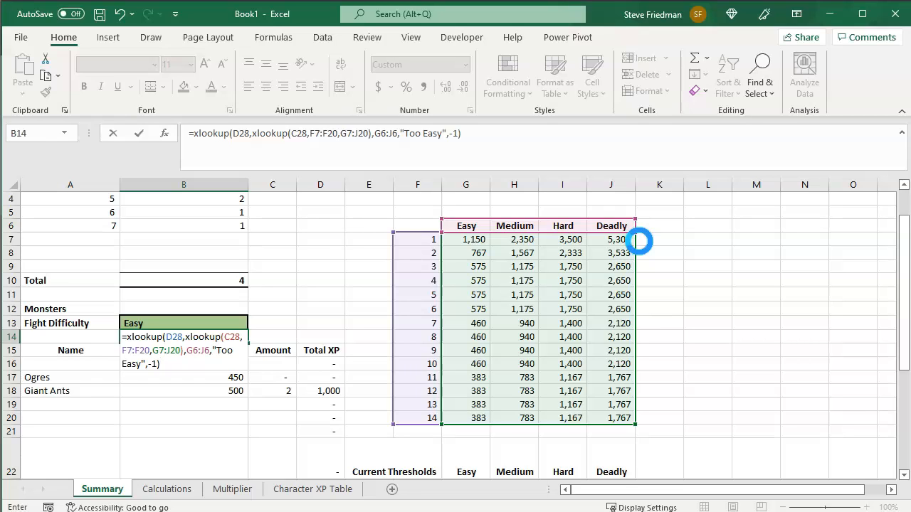
key("ctrl+Return")
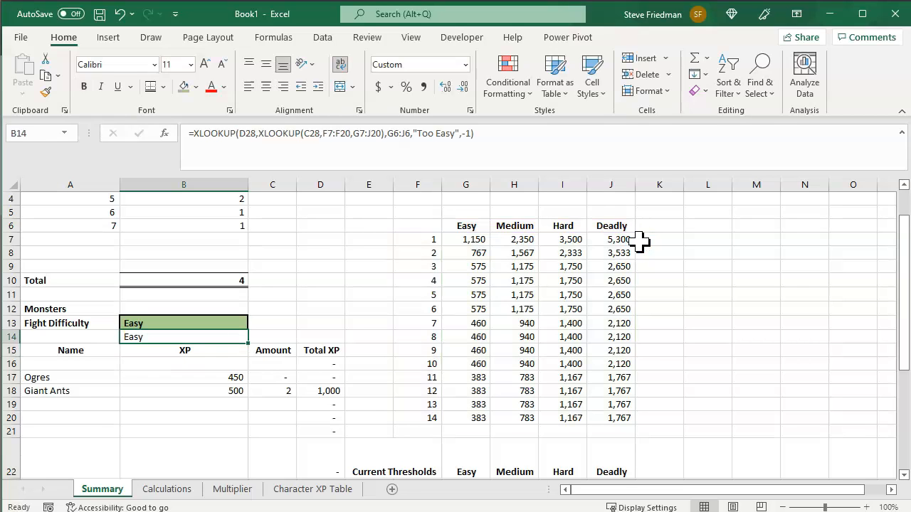
Step: Try an Ogres amount of 2 in C17 to test the difficulty formulas
left_click(282, 390)
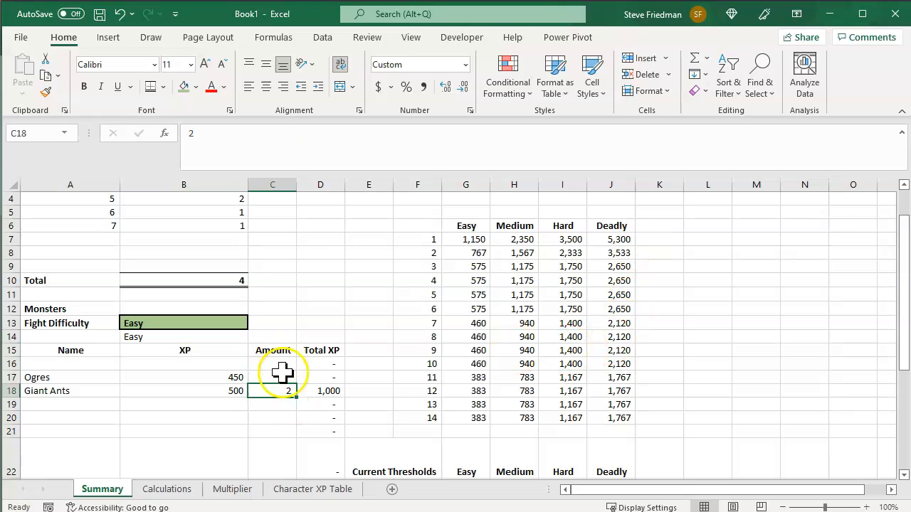
left_click(282, 375)
type("2")
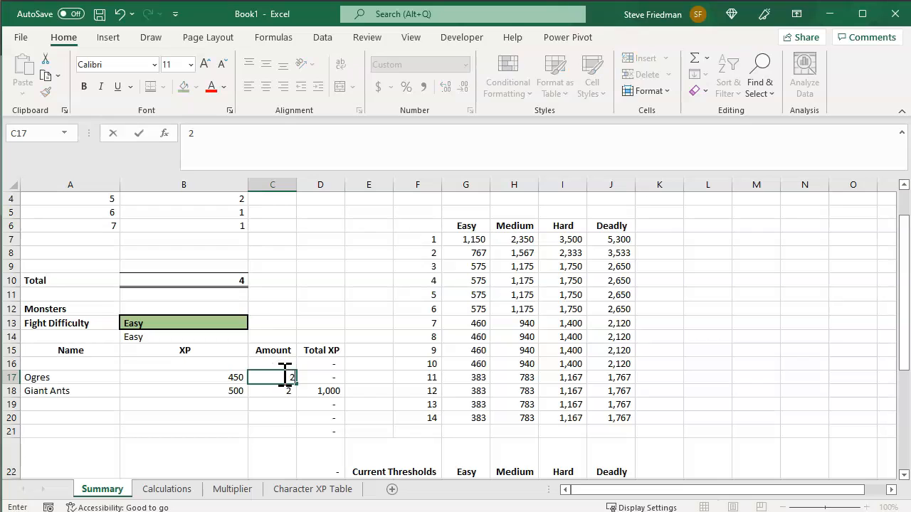
key("Return")
Step: Set the Ogres amount in C17 to 1
left_click(282, 374)
type("1")
key("Return")
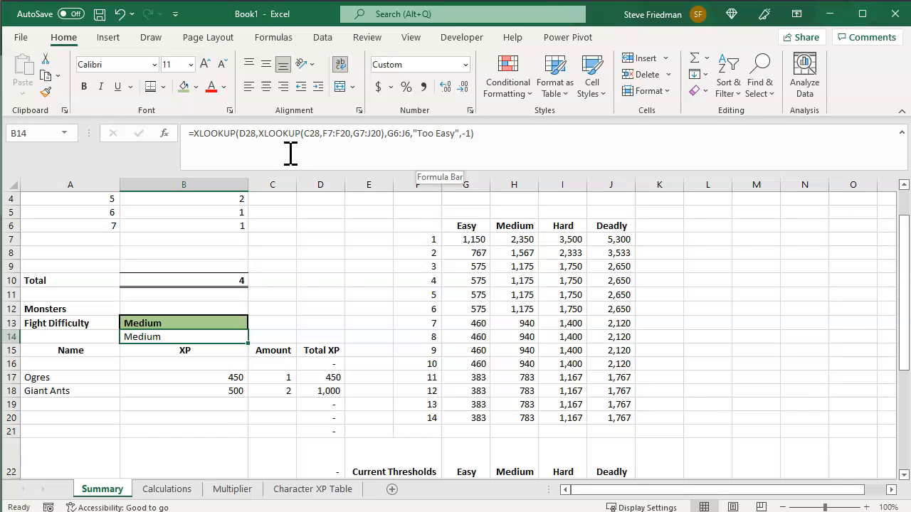
key("alt+Tab")
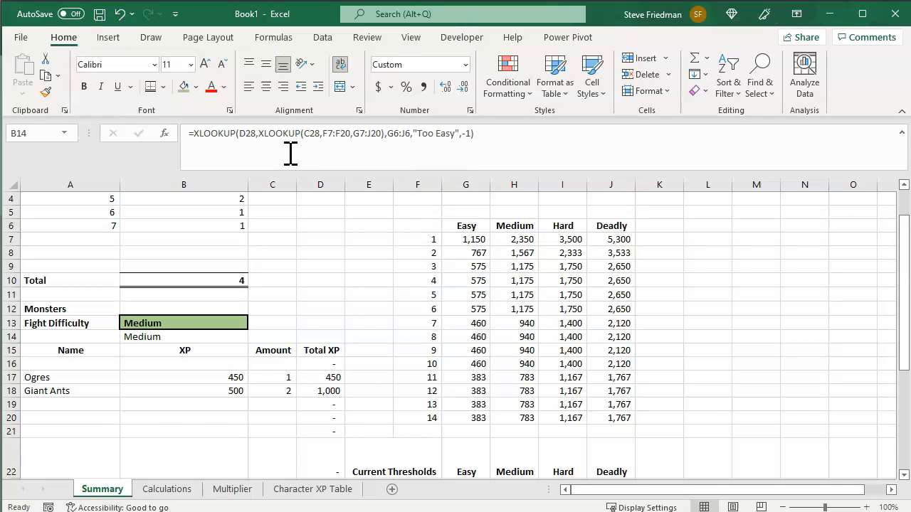